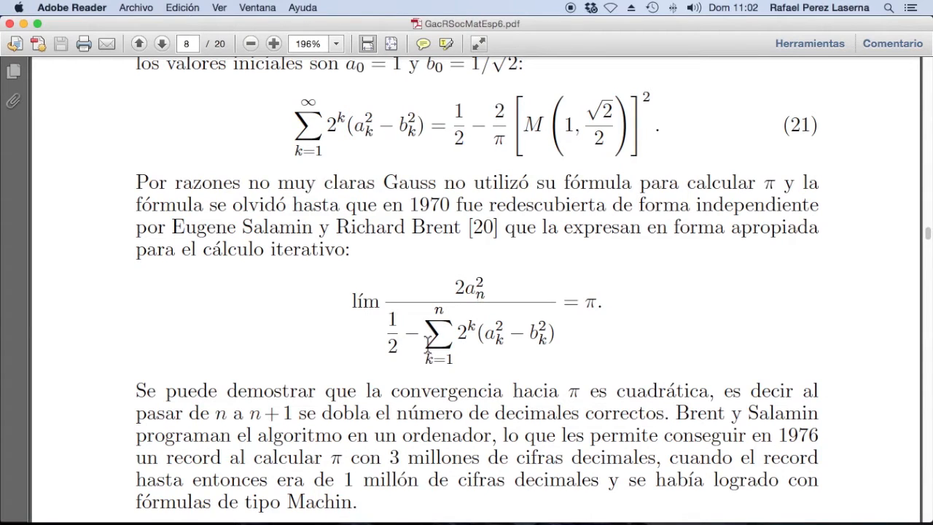
- Switch from the PDF to Firefox and read the Wikipedia articles on Eugene Salamin and Richard P. Brent
{"action": "scroll", "coordinate": [427, 348], "scroll_direction": "down", "scroll_amount": 3}
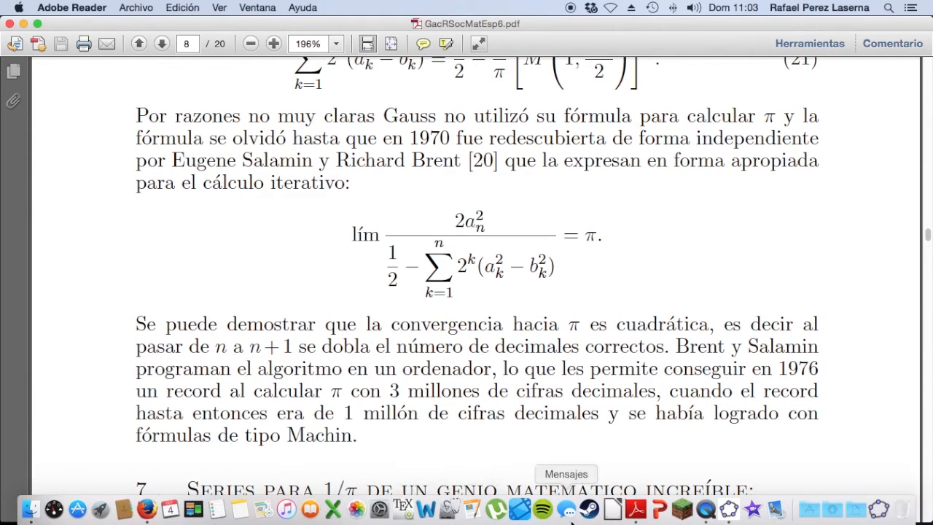
{"action": "left_click", "coordinate": [147, 516]}
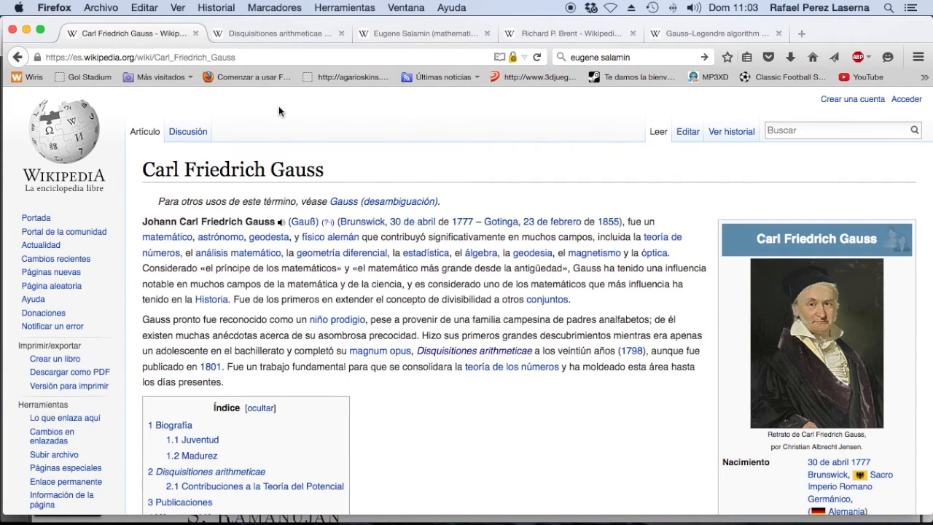
{"action": "left_click", "coordinate": [377, 39]}
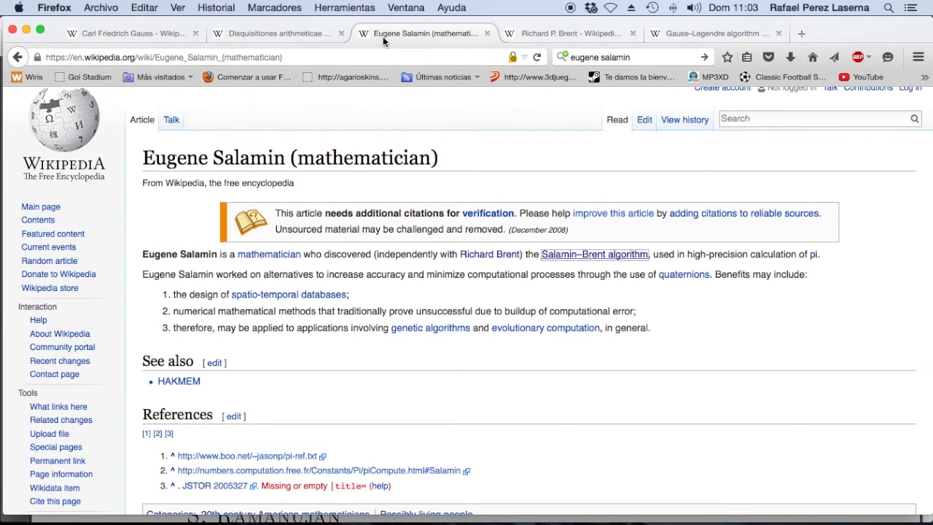
{"action": "left_click", "coordinate": [544, 31]}
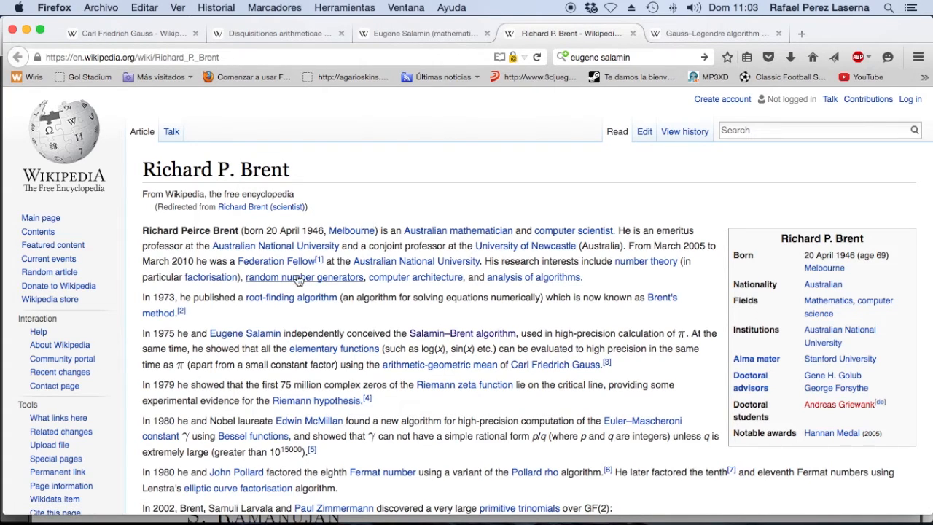
{"action": "scroll", "coordinate": [315, 279], "scroll_direction": "down", "scroll_amount": 1}
{"action": "scroll", "coordinate": [314, 278], "scroll_direction": "down", "scroll_amount": 4}
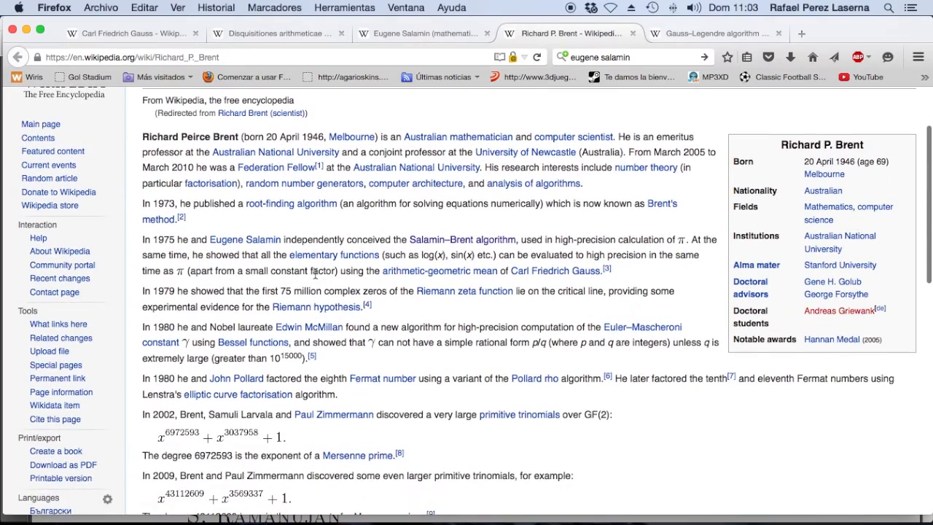
{"action": "scroll", "coordinate": [314, 276], "scroll_direction": "down", "scroll_amount": 1}
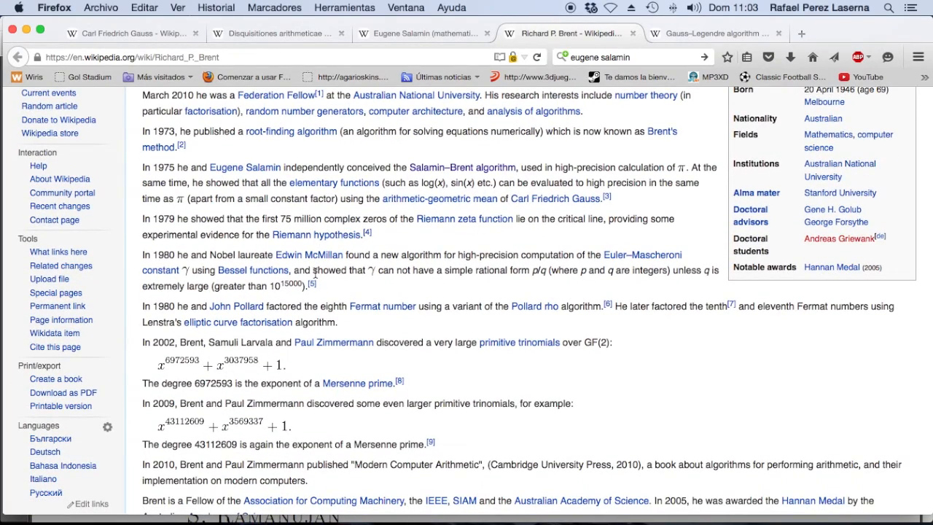
{"action": "scroll", "coordinate": [314, 275], "scroll_direction": "up", "scroll_amount": 1}
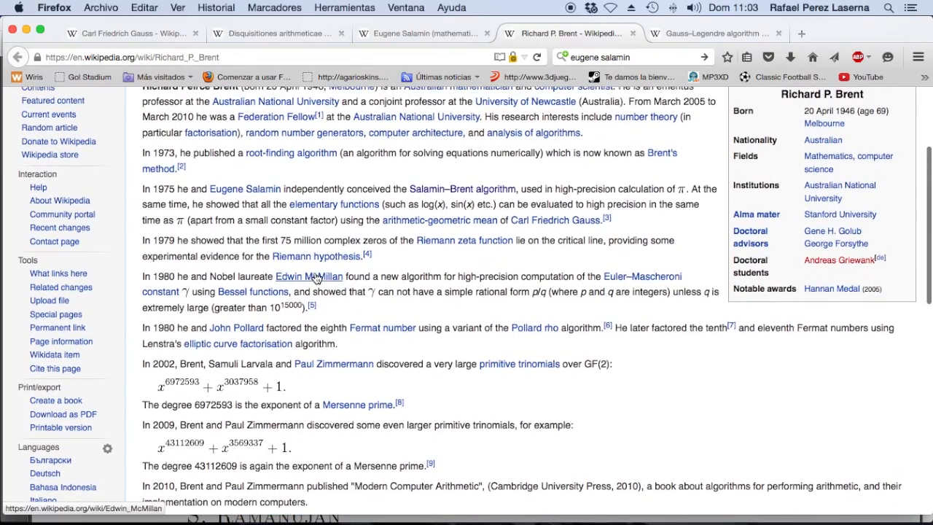
{"action": "scroll", "coordinate": [315, 276], "scroll_direction": "up", "scroll_amount": 2}
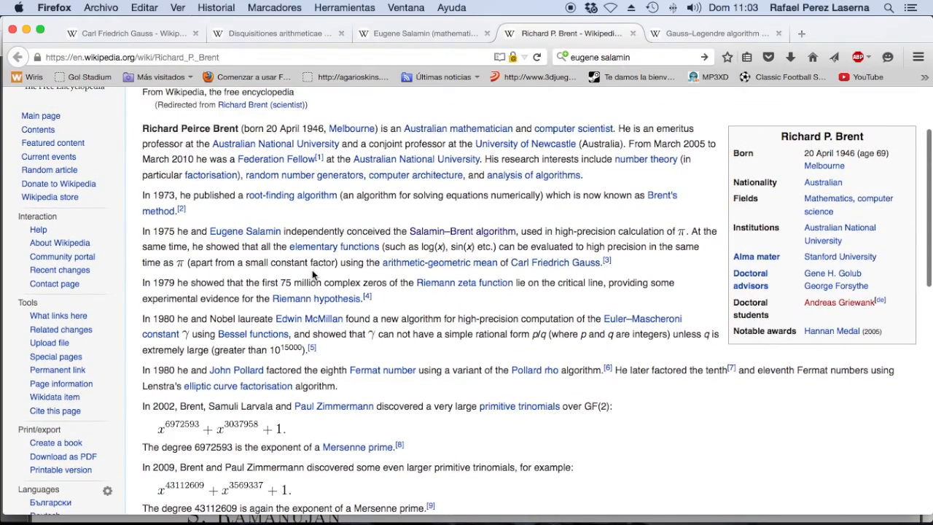
{"action": "scroll", "coordinate": [328, 259], "scroll_direction": "up", "scroll_amount": 4}
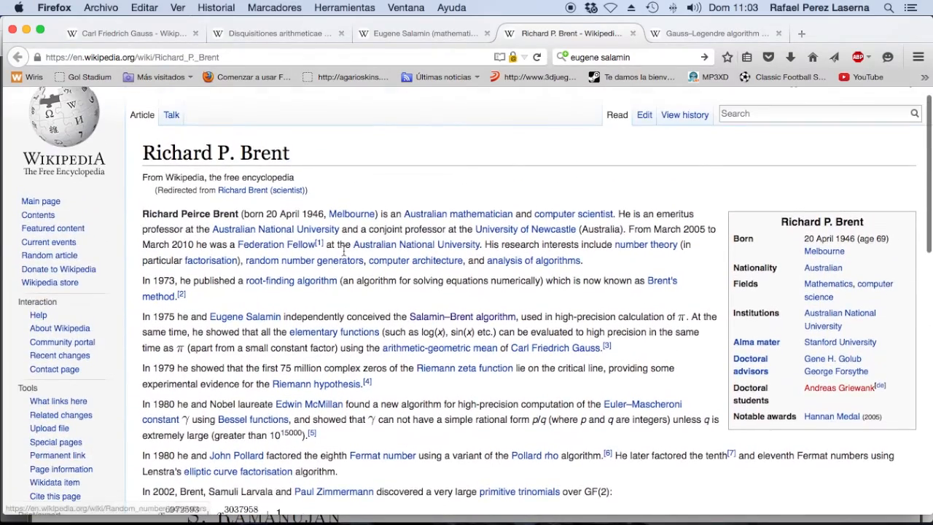
- Examine the Wikipedia article on the Gauss–Legendre algorithm, including its initial values, iteration formulas and approximation of π
{"action": "left_click", "coordinate": [689, 38]}
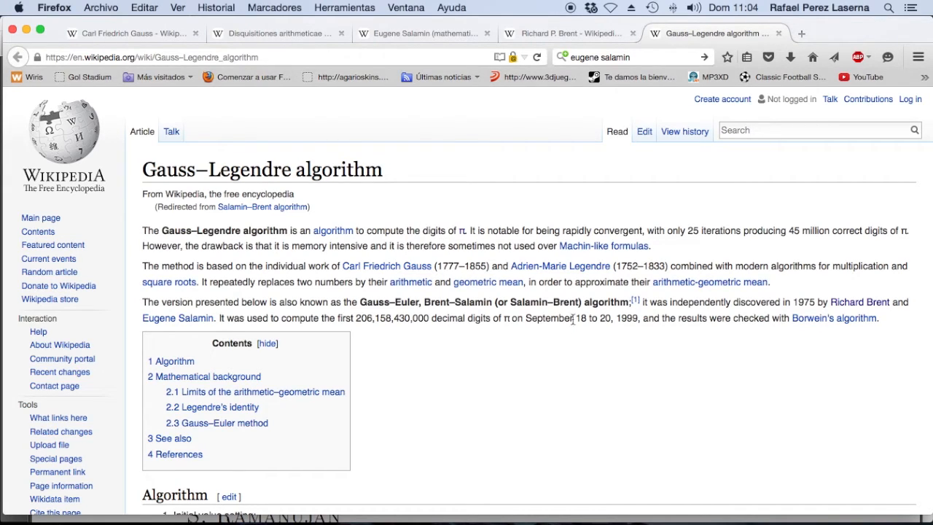
{"action": "scroll", "coordinate": [510, 306], "scroll_direction": "down", "scroll_amount": 3}
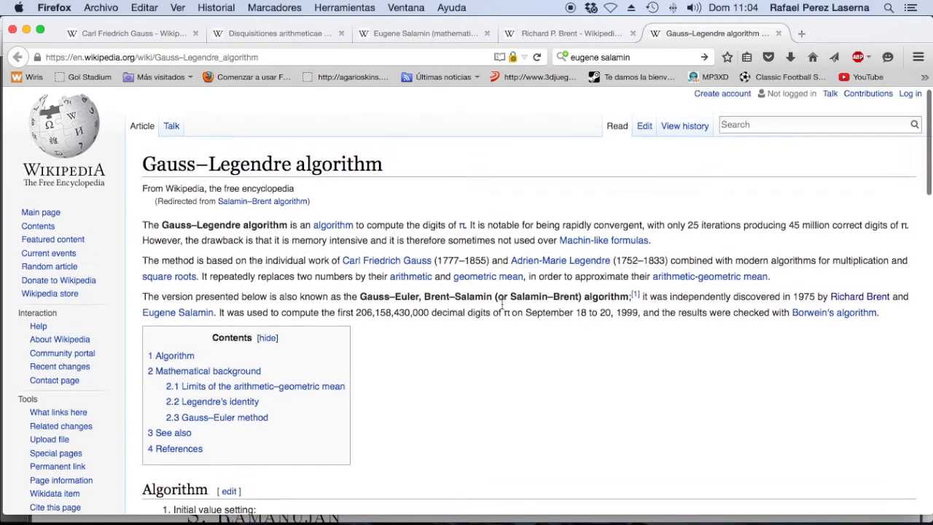
{"action": "scroll", "coordinate": [499, 306], "scroll_direction": "down", "scroll_amount": 5}
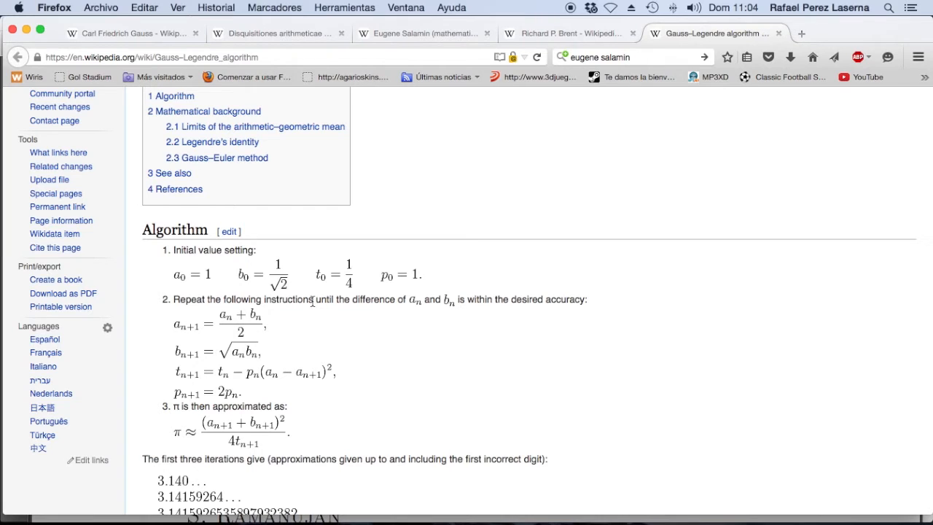
{"action": "scroll", "coordinate": [343, 371], "scroll_direction": "down", "scroll_amount": 2}
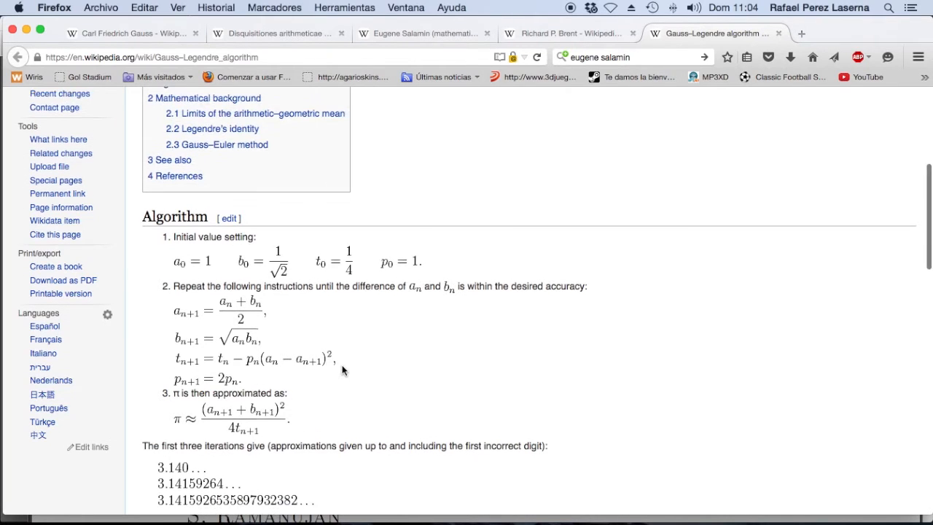
{"action": "scroll", "coordinate": [343, 370], "scroll_direction": "down", "scroll_amount": 3}
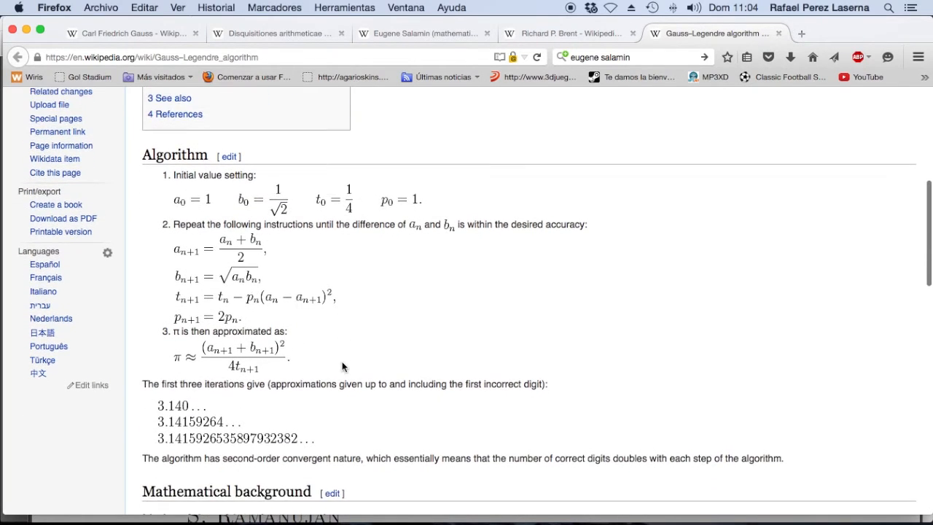
{"action": "scroll", "coordinate": [342, 360], "scroll_direction": "down", "scroll_amount": 1}
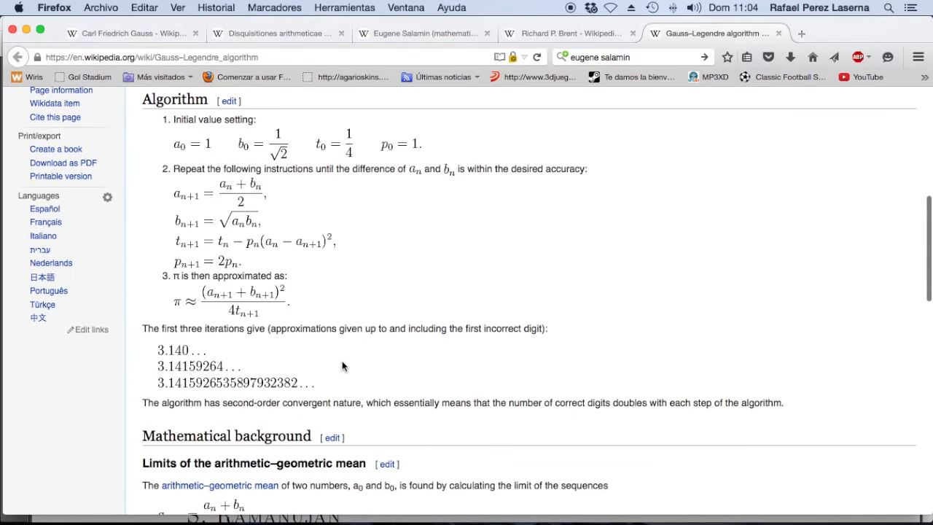
{"action": "scroll", "coordinate": [341, 362], "scroll_direction": "up", "scroll_amount": 1}
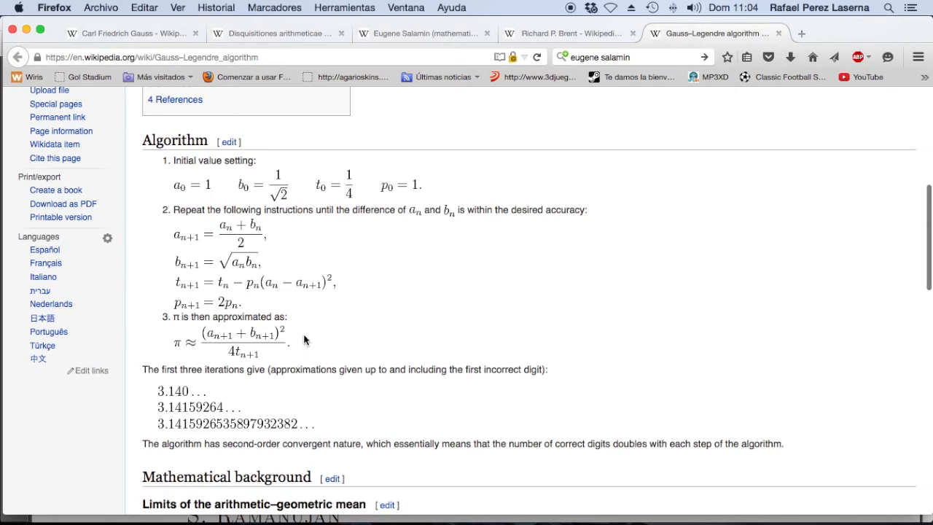
{"action": "scroll", "coordinate": [315, 429], "scroll_direction": "down", "scroll_amount": 1}
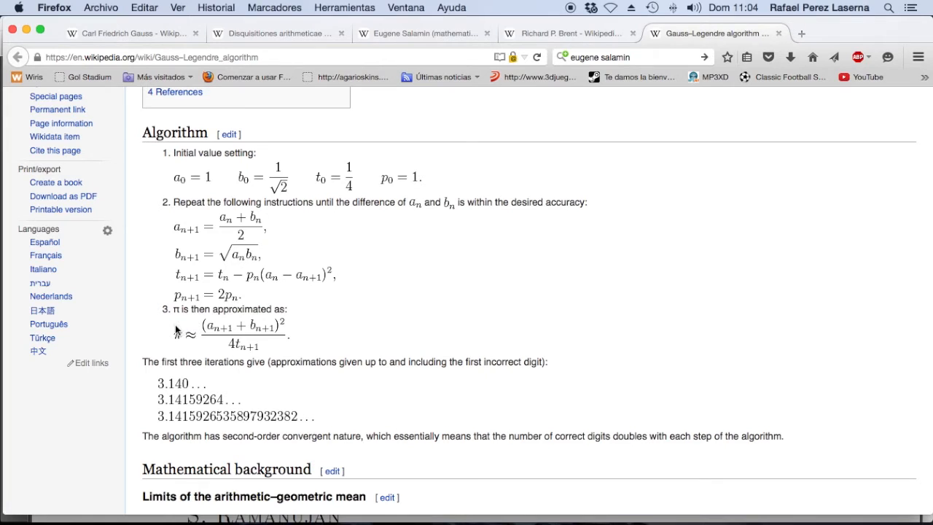
{"action": "scroll", "coordinate": [264, 410], "scroll_direction": "down", "scroll_amount": 2}
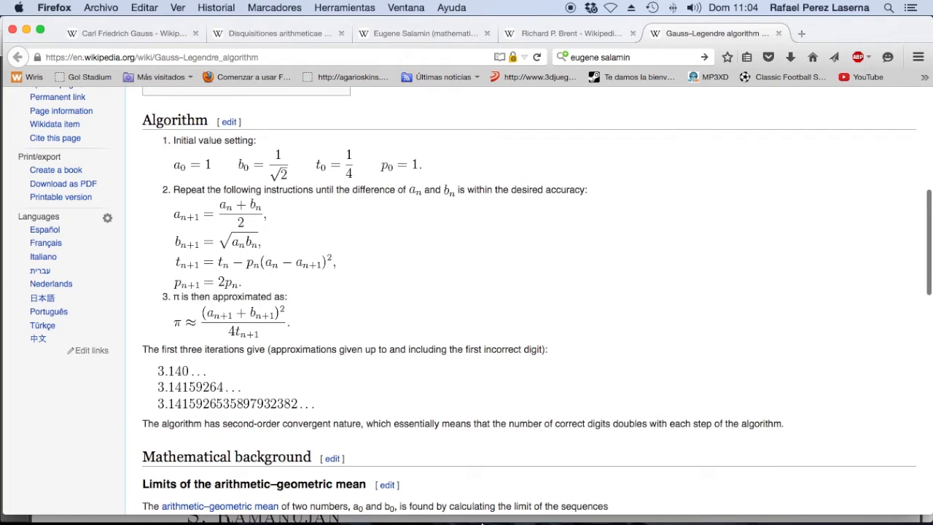
- Switch to GeoGebra and enter 0 in cell A1 and 1 in cell A2 of the spreadsheet
{"action": "mouse_move", "coordinate": [592, 515]}
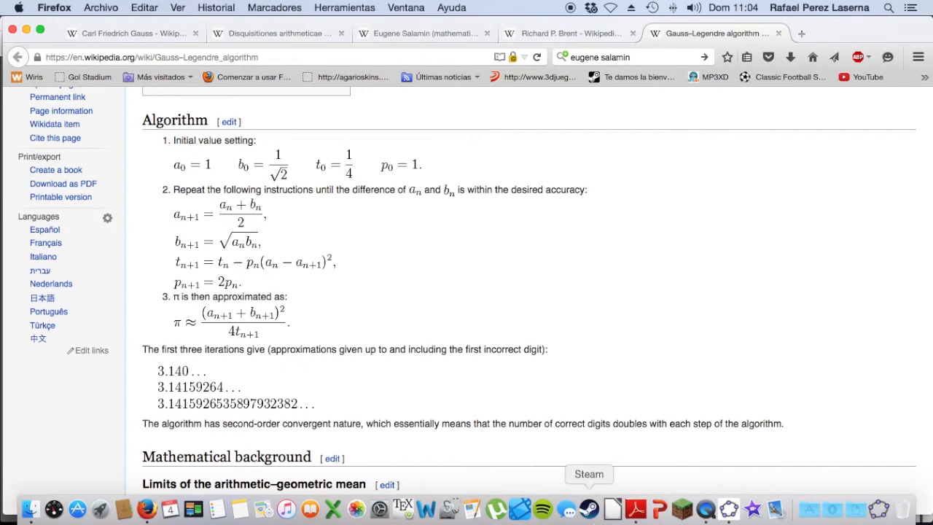
{"action": "left_click", "coordinate": [729, 515]}
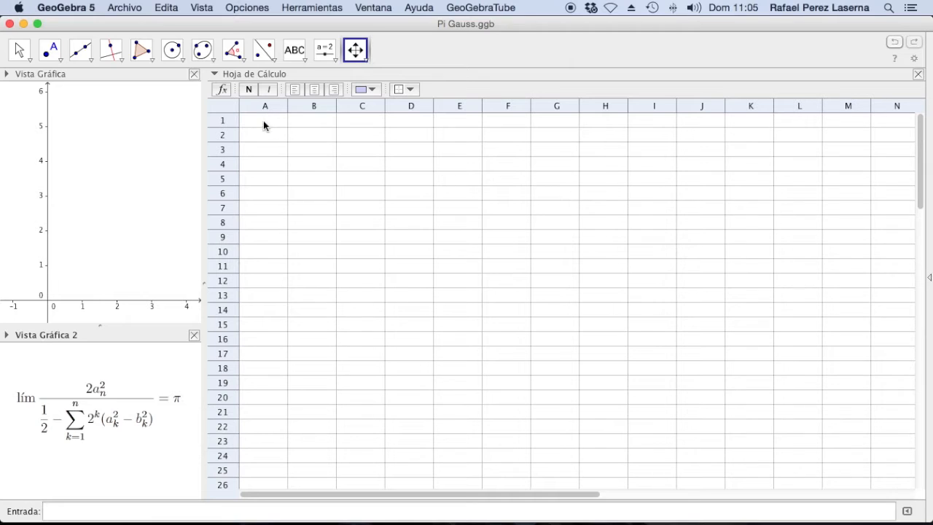
{"action": "left_click", "coordinate": [263, 122]}
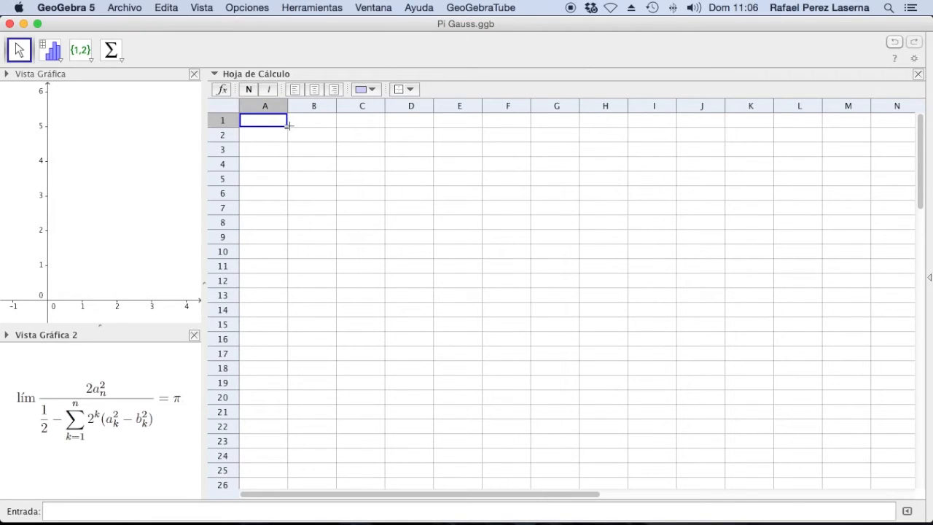
{"action": "type", "text": "0"}
{"action": "key", "text": "Return"}
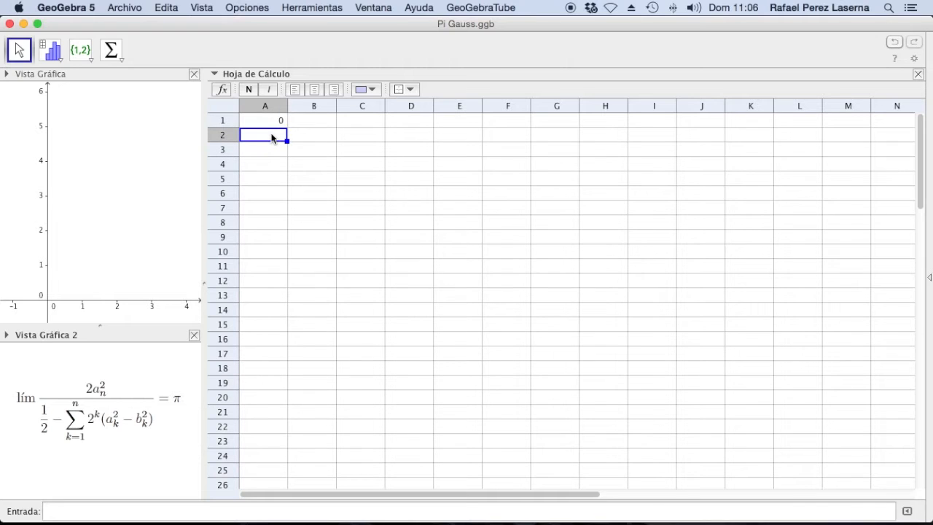
{"action": "type", "text": "1"}
{"action": "key", "text": "Return"}
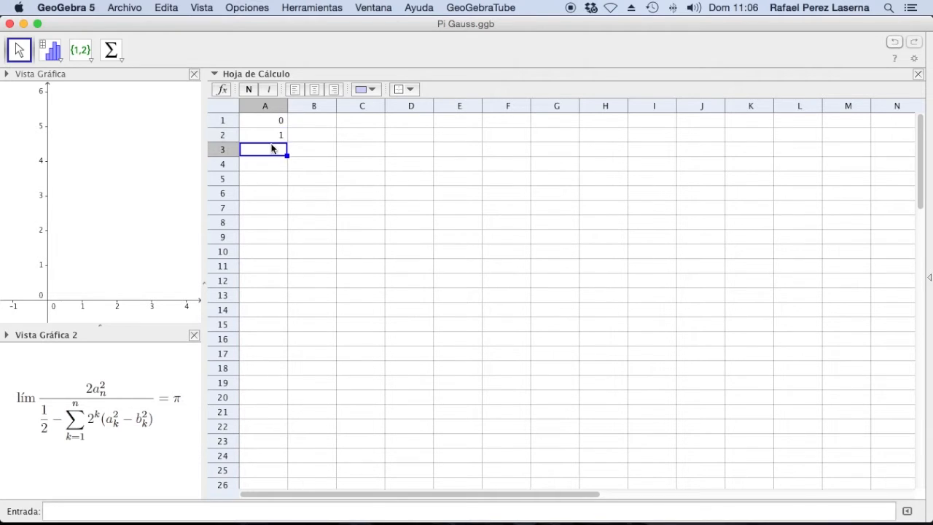
- Try to extend the number series from cells A1 and A2 down column A
{"action": "left_click", "coordinate": [276, 122]}
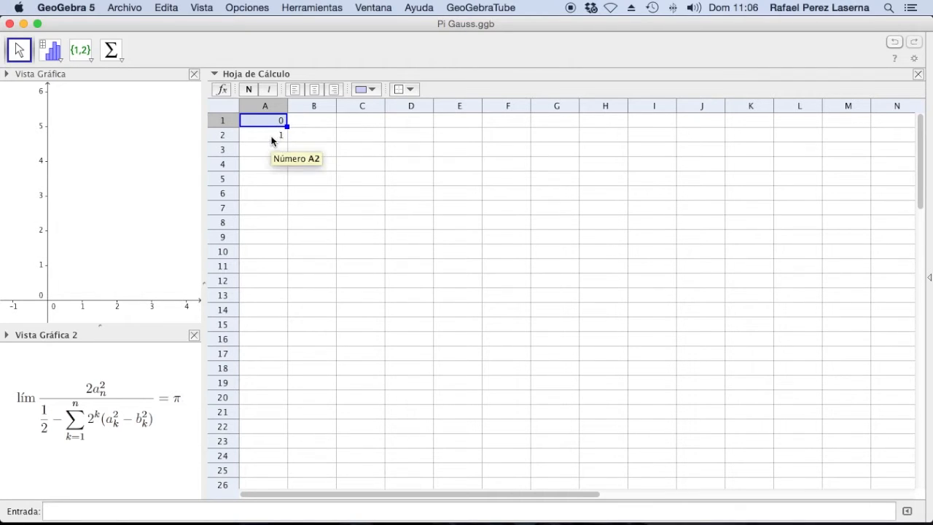
{"action": "left_click", "coordinate": [271, 141], "text": "shift"}
{"action": "left_click_drag", "start_coordinate": [287, 139], "coordinate": [284, 431]}
{"action": "scroll", "coordinate": [294, 224], "scroll_direction": "up", "scroll_amount": 1}
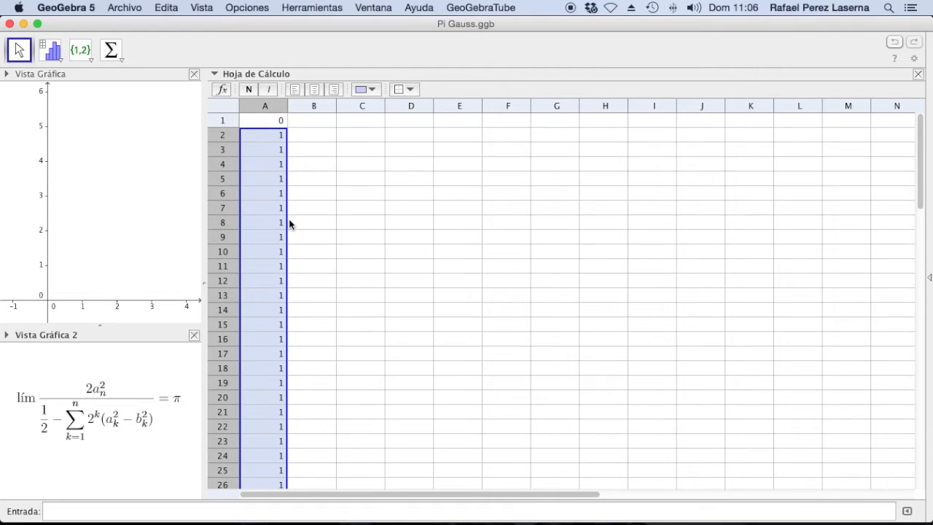
- Fill column A downward from the selected range A1:A2 with consecutive integers, continuing past row 26
{"action": "left_click", "coordinate": [275, 126]}
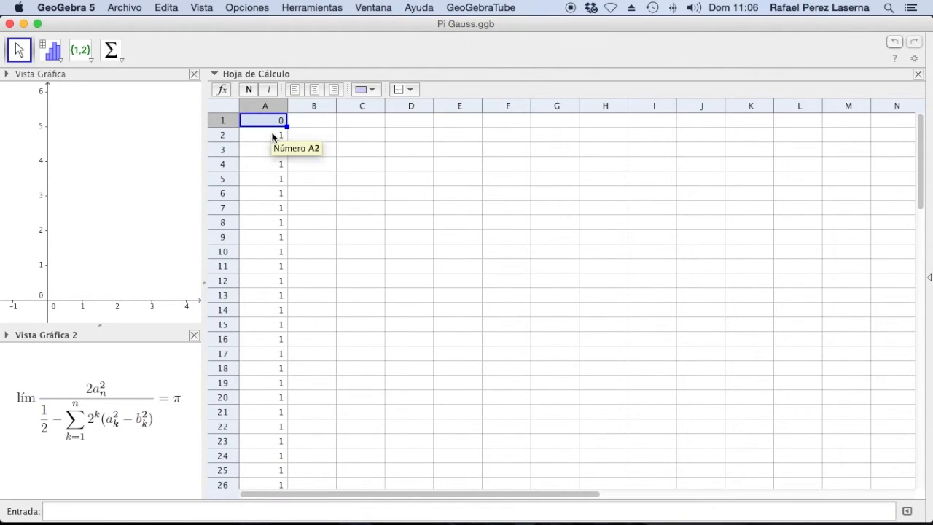
{"action": "left_click", "coordinate": [272, 138], "text": "shift"}
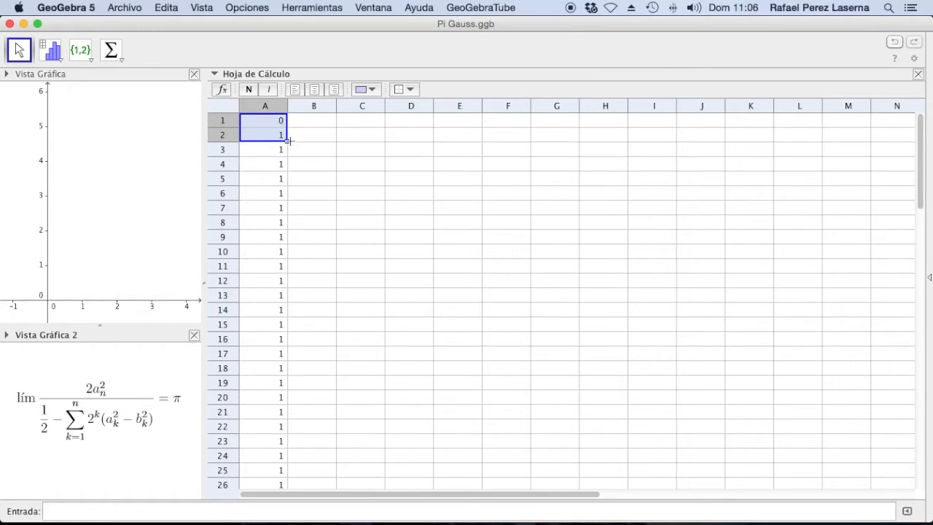
{"action": "left_click_drag", "start_coordinate": [288, 140], "coordinate": [284, 369]}
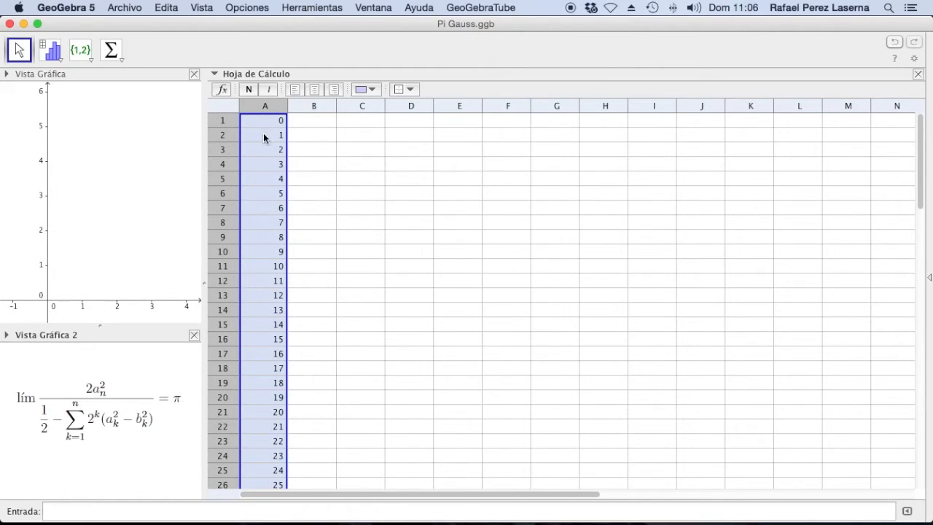
- Enter the initial values 1 in cell B1 and 1/sqrt(2) in cell C1
{"action": "left_click", "coordinate": [312, 122]}
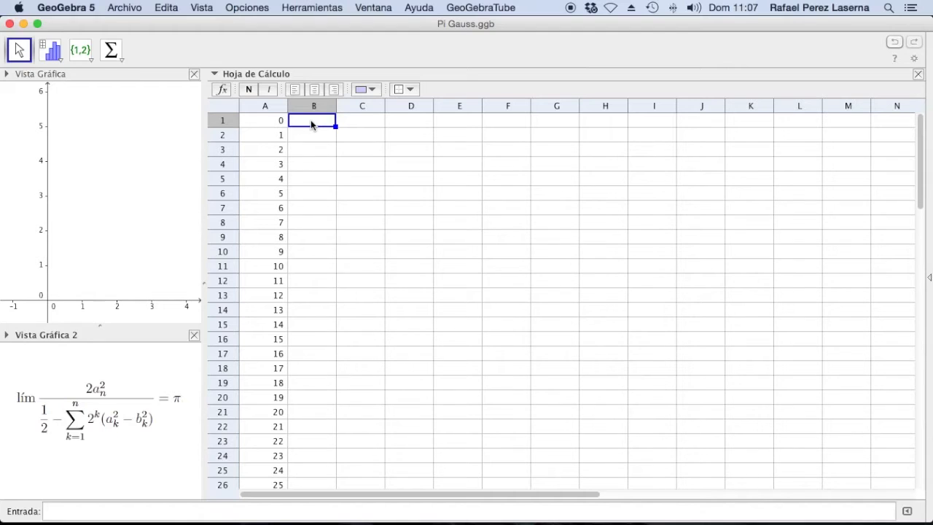
{"action": "left_click", "coordinate": [355, 121]}
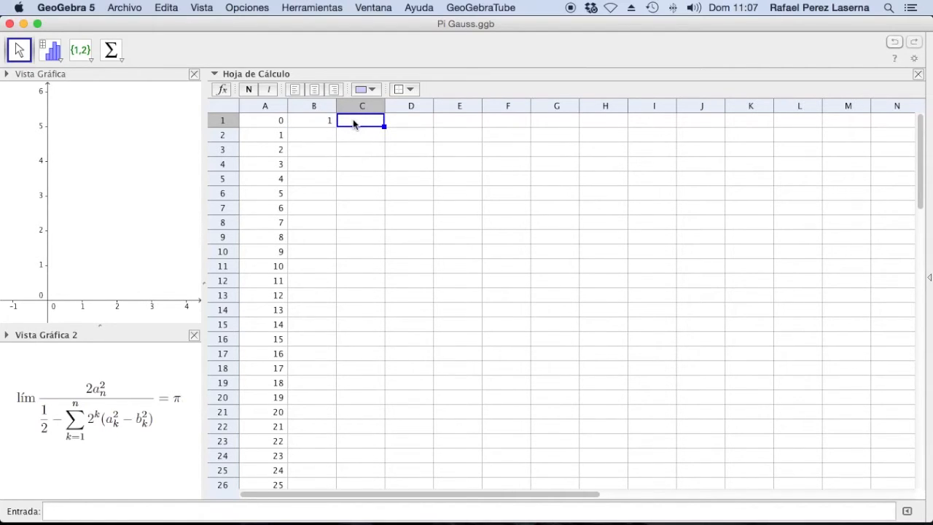
{"action": "type", "text": "1/sqrt(2"}
{"action": "key", "text": "Return"}
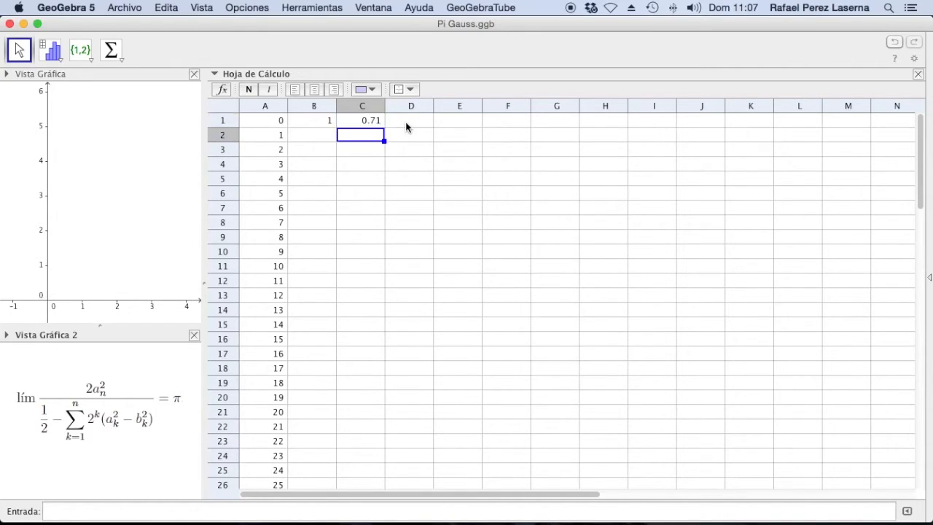
- Set the rounding of displayed numbers to 15 decimal places
{"action": "left_click", "coordinate": [368, 119]}
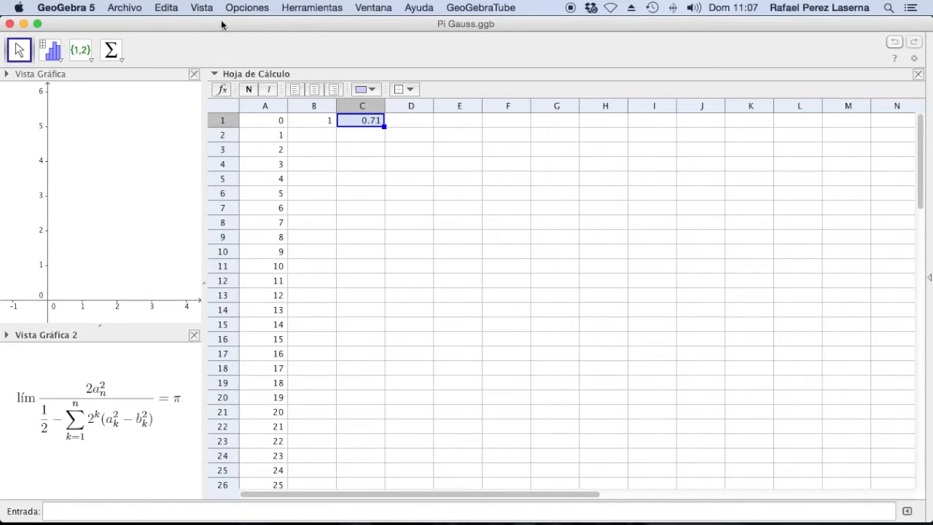
{"action": "left_click", "coordinate": [201, 8]}
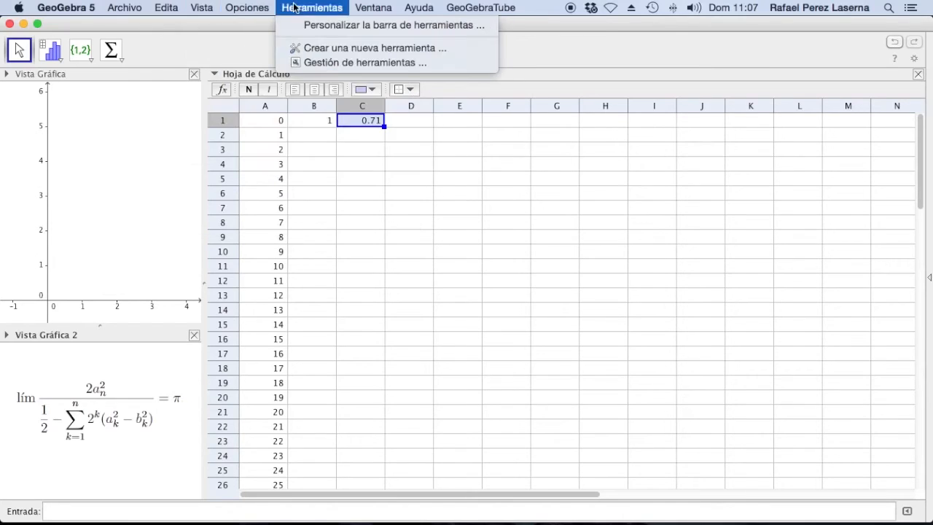
{"action": "mouse_move", "coordinate": [248, 8]}
{"action": "mouse_move", "coordinate": [292, 45]}
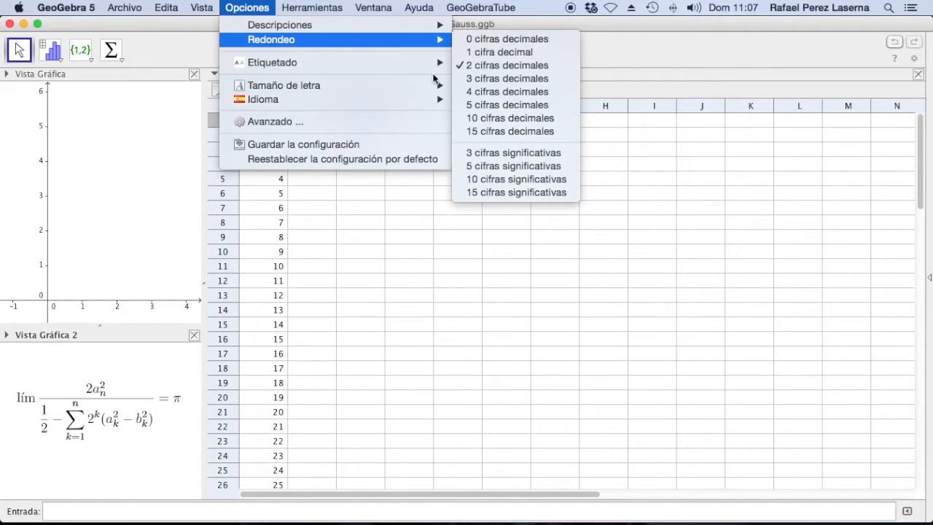
{"action": "left_click", "coordinate": [482, 131]}
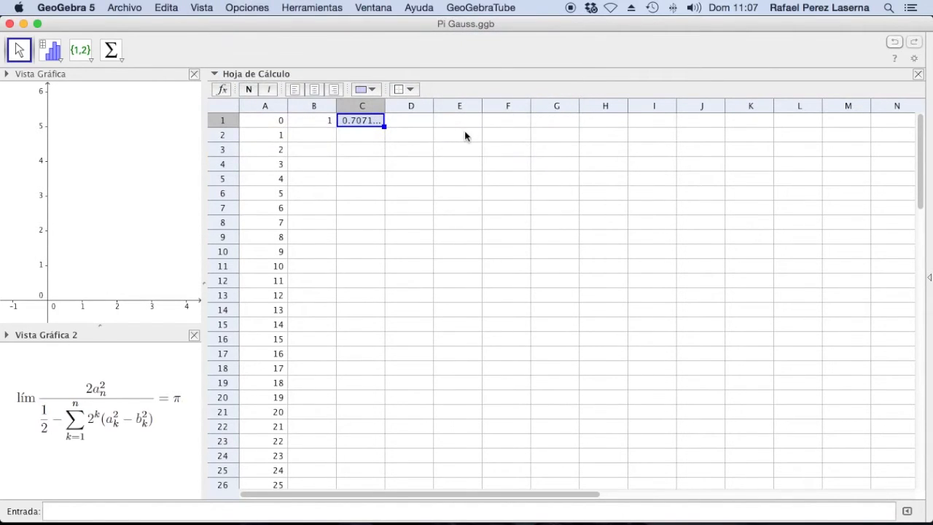
- Enter the column headers a_k^2 in cell D1 and b_k^2 in cell E1
{"action": "left_click", "coordinate": [407, 124]}
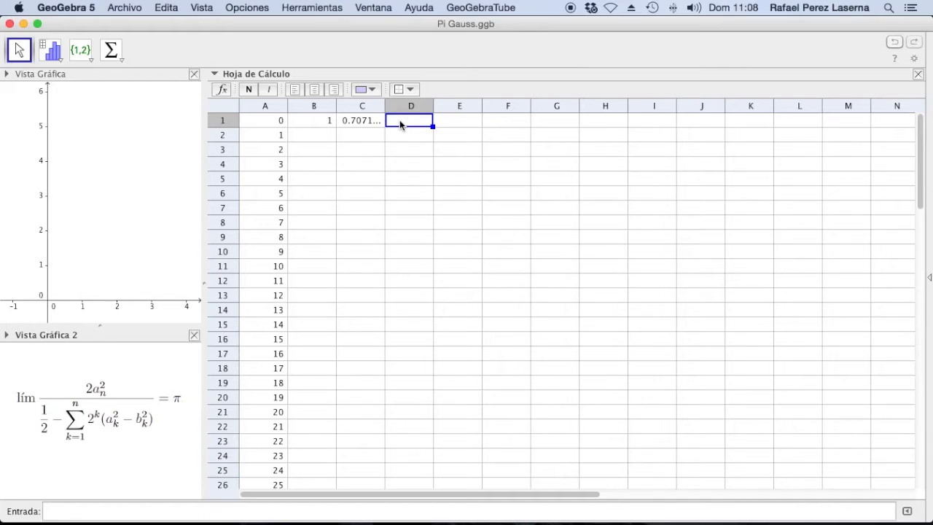
{"action": "type", "text": "a_k^2"}
{"action": "key", "text": "Return"}
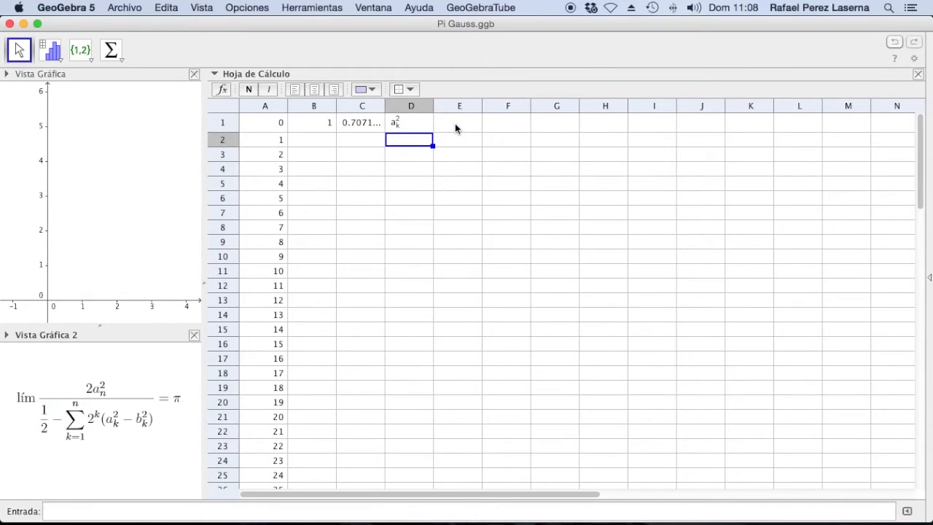
{"action": "left_click", "coordinate": [456, 129]}
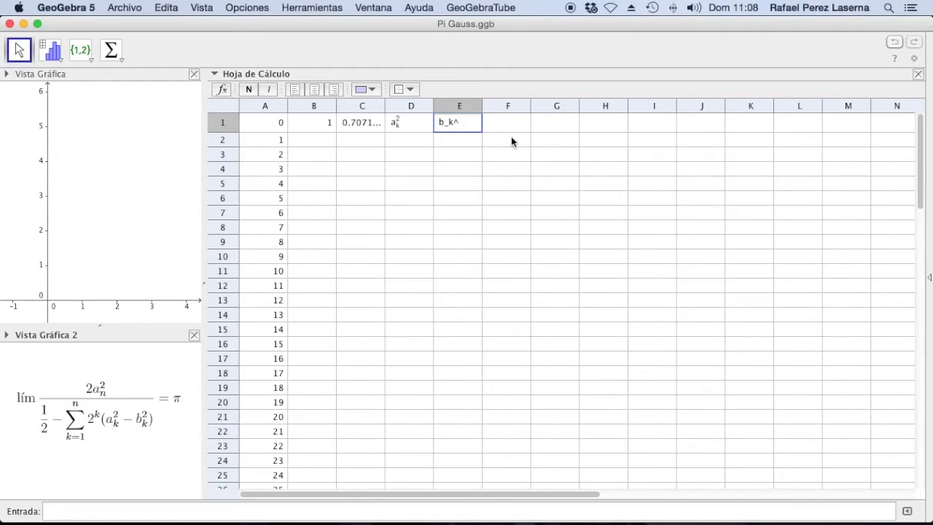
{"action": "type", "text": "2"}
{"action": "key", "text": "Return"}
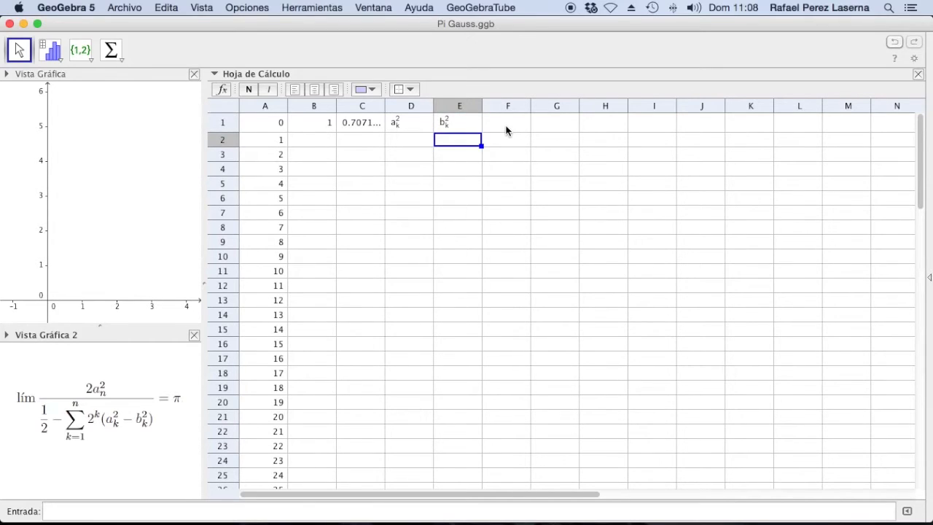
- Enter the header a_k^2-b_k^2 in cell F1
{"action": "left_click", "coordinate": [506, 124]}
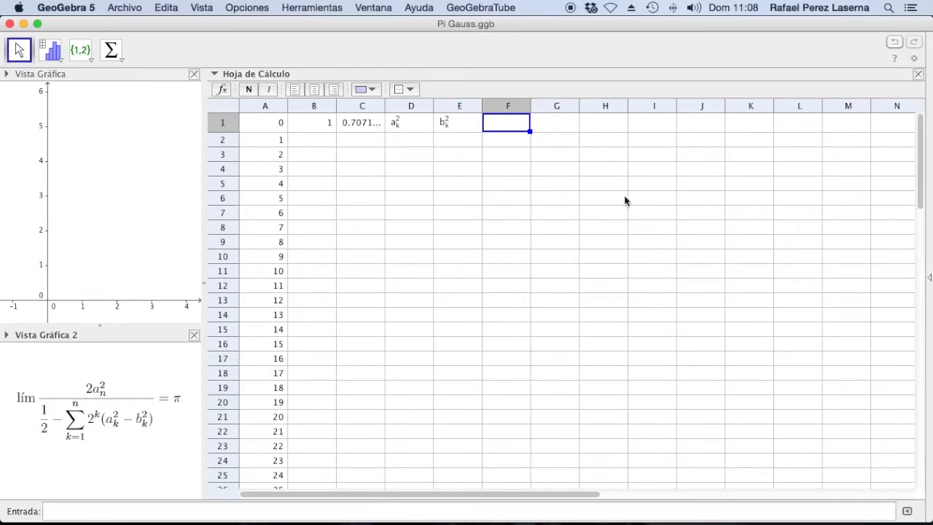
{"action": "type", "text": "a_k^"}
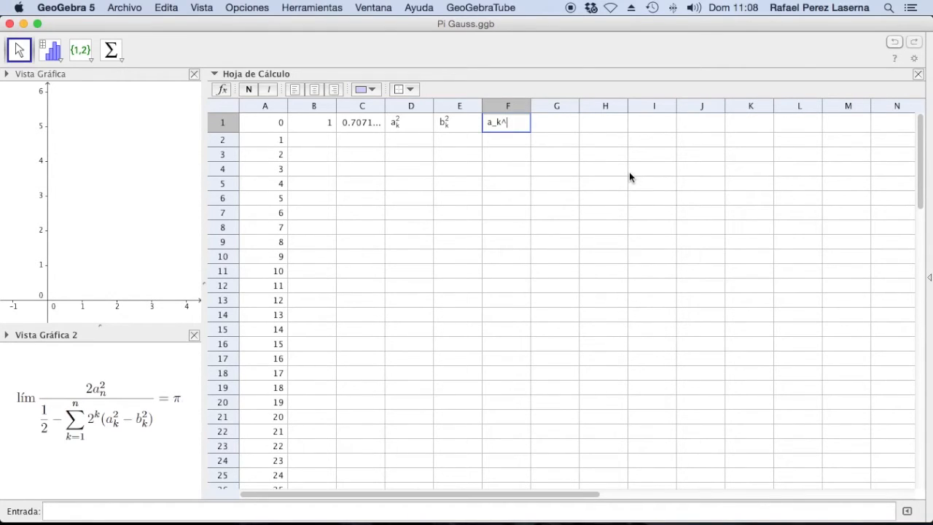
{"action": "type", "text": "2-b_k^2"}
{"action": "key", "text": "Return"}
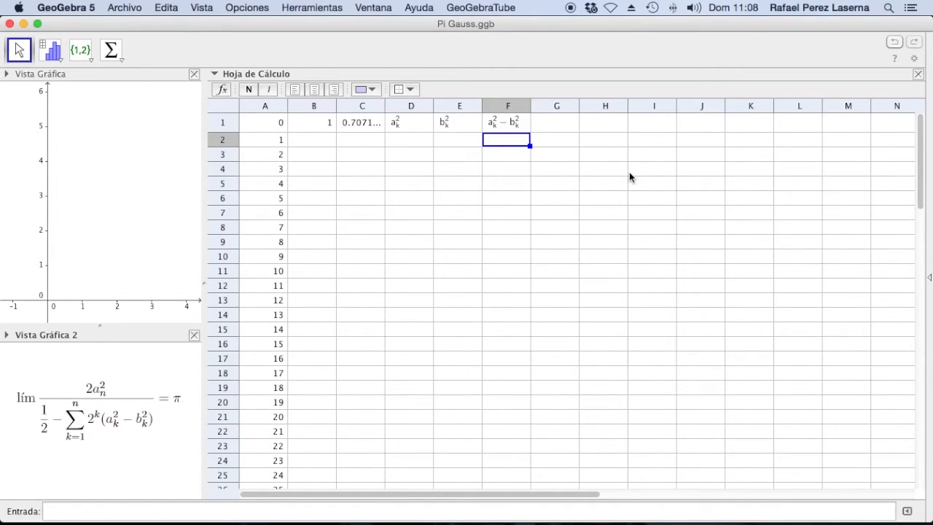
- Enter the header 2^k(a_k^2-b_k^2) in cell G1 and widen column G to fit the whole expression
{"action": "left_click", "coordinate": [542, 128]}
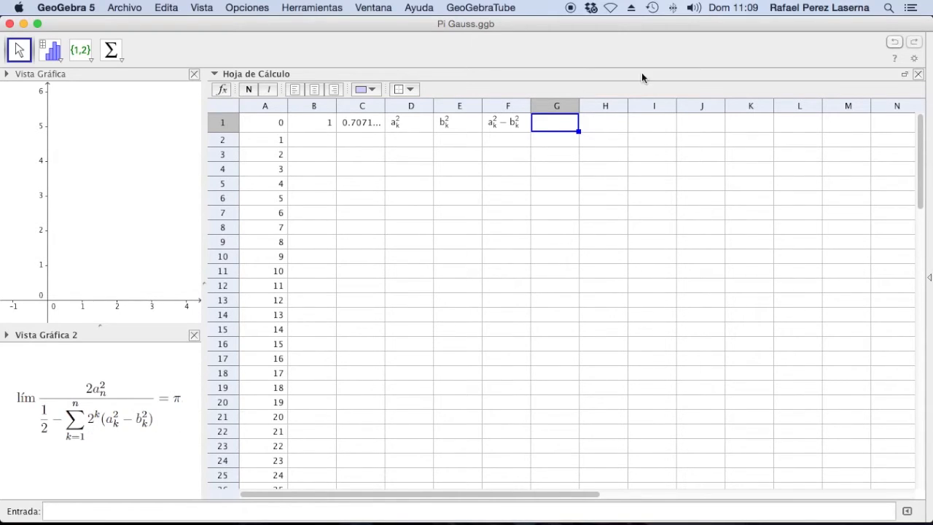
{"action": "type", "text": "2^"}
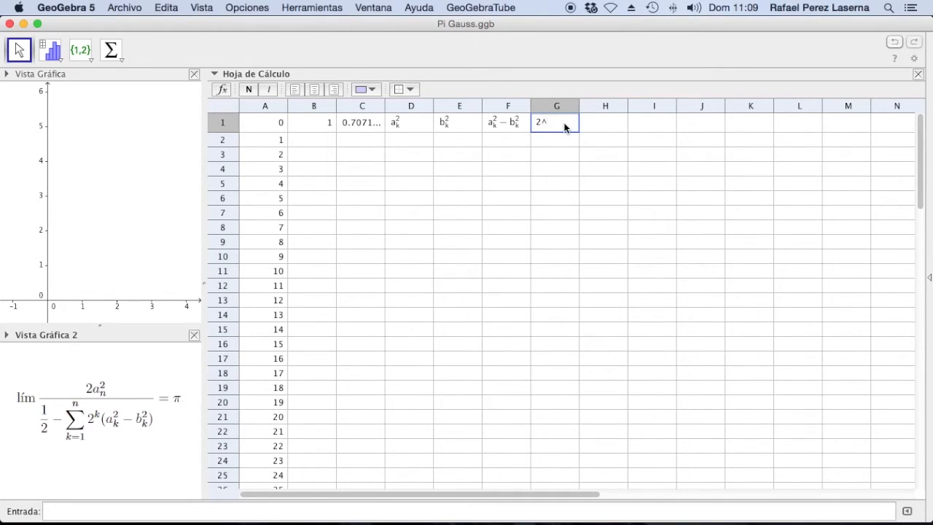
{"action": "type", "text": "k"}
{"action": "type", "text": "("}
{"action": "type", "text": "a_"}
{"action": "type", "text": "k"}
{"action": "type", "text": "^2"}
{"action": "type", "text": "-b_"}
{"action": "type", "text": "k"}
{"action": "type", "text": "^"}
{"action": "type", "text": "2"}
{"action": "type", "text": ")"}
{"action": "key", "text": "Return"}
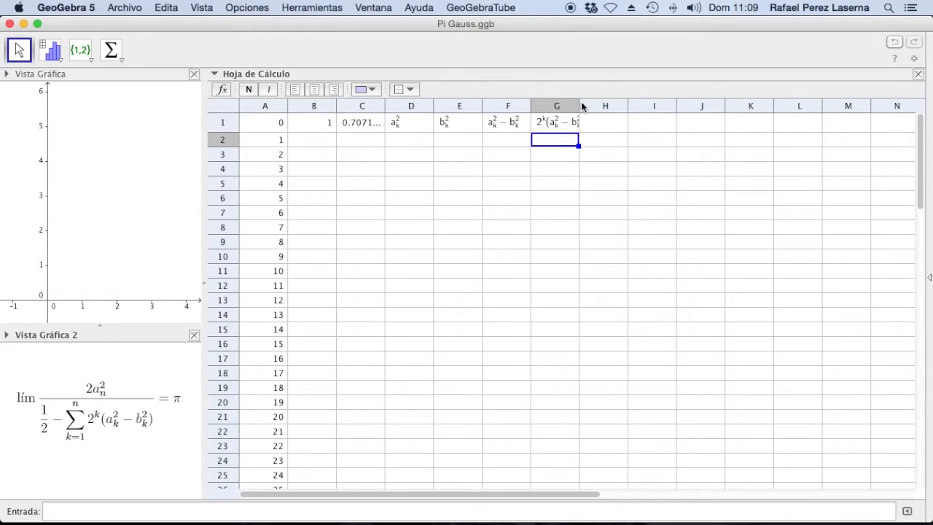
{"action": "left_click_drag", "start_coordinate": [580, 103], "coordinate": [595, 105]}
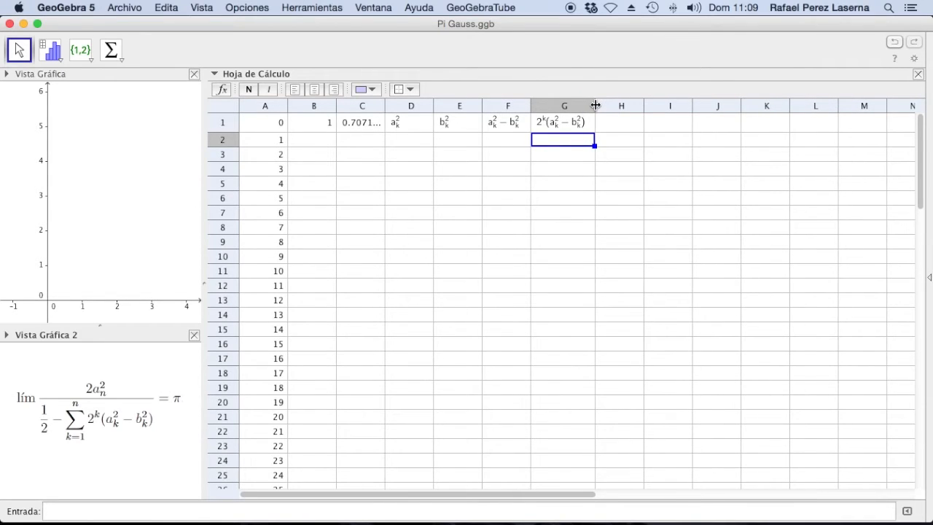
- Enter the headers Sumatorio in cell H1 and Gauss in cell I1
{"action": "left_click", "coordinate": [612, 125]}
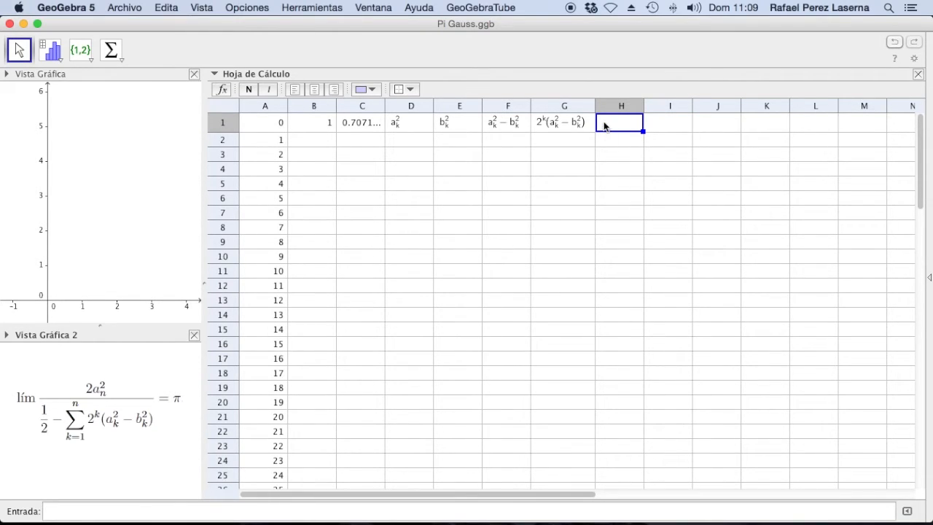
{"action": "type", "text": "Sumatorio"}
{"action": "left_click", "coordinate": [667, 124]}
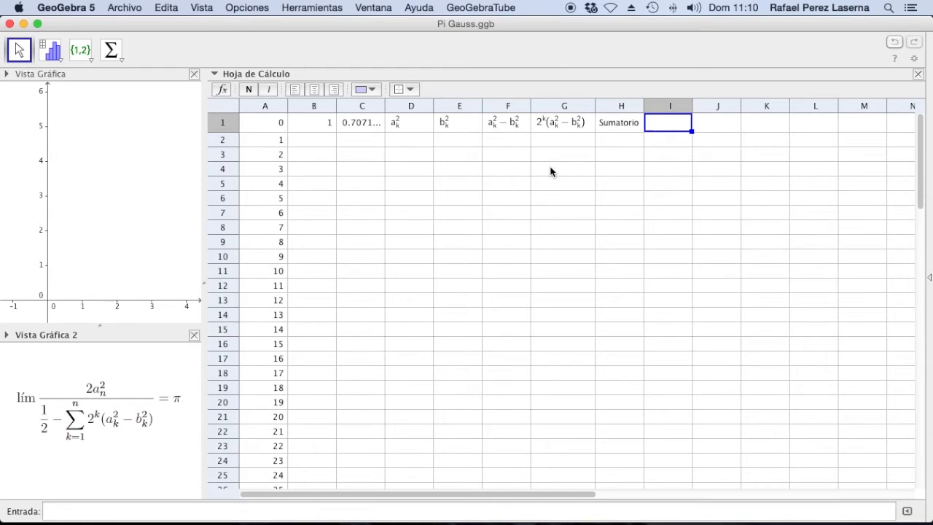
{"action": "type", "text": "Gauss"}
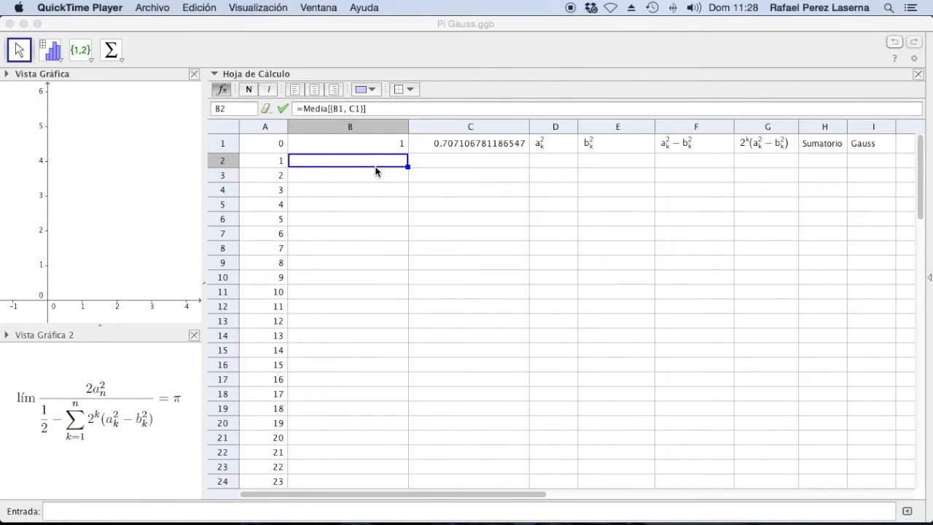
- Replace the expression after the equals sign in cell B2's formula with the command name Media
{"action": "left_click", "coordinate": [373, 110]}
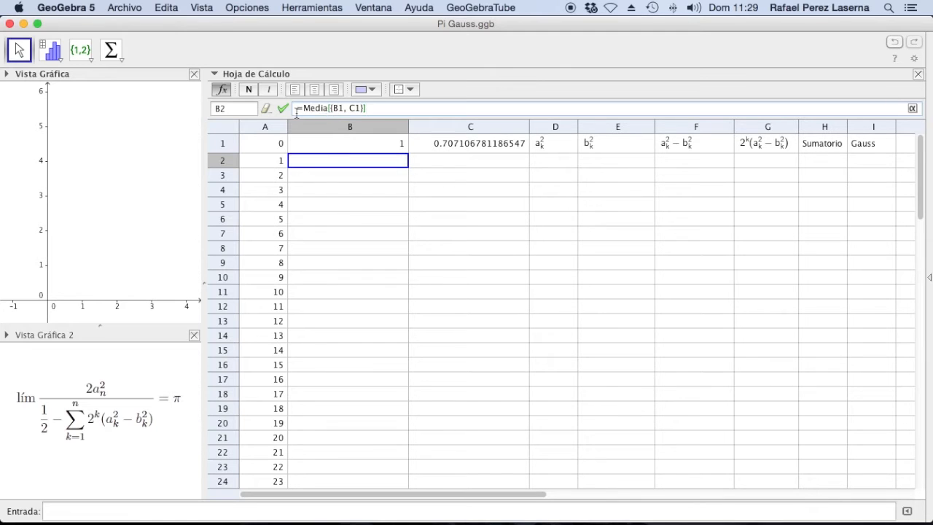
{"action": "left_click_drag", "start_coordinate": [373, 108], "coordinate": [303, 108]}
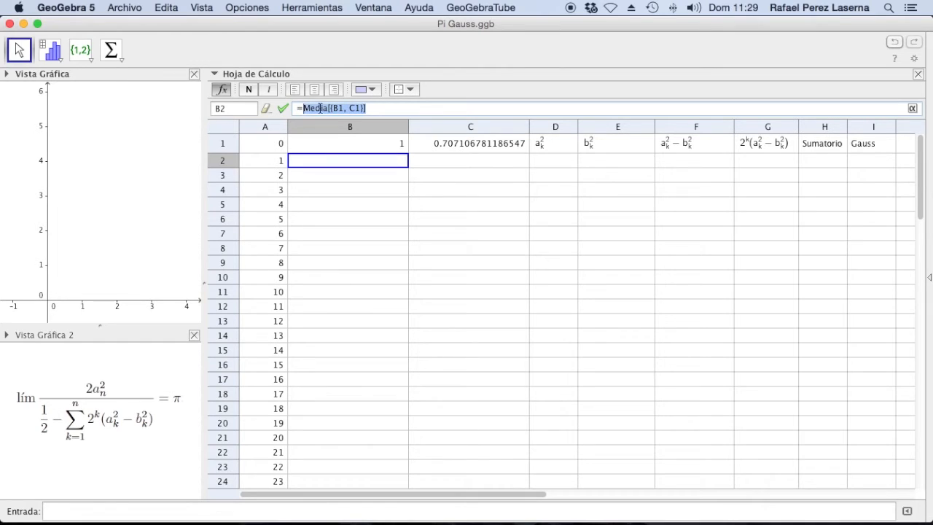
{"action": "type", "text": "M"}
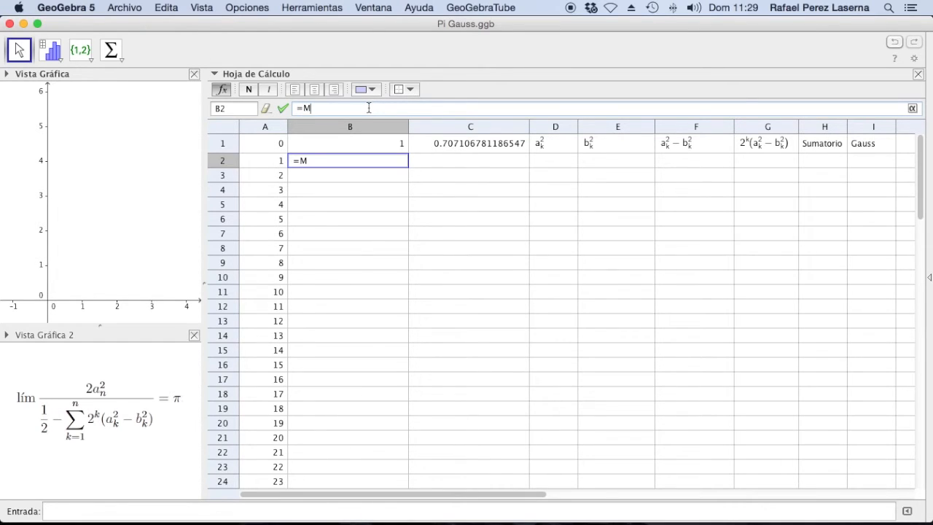
{"action": "type", "text": "edia"}
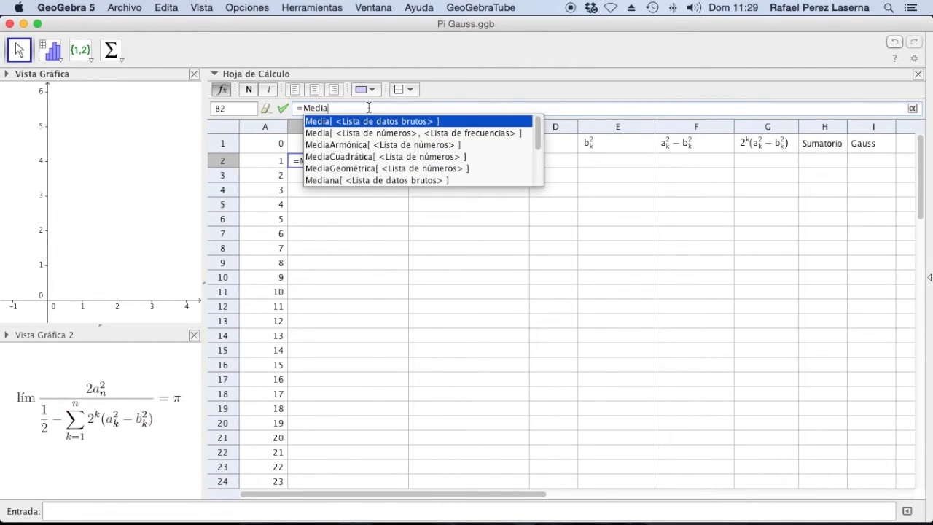
- Examine the suggested mean commands for cell B2, from Media through MediaArmónica and MediaCuadrática to MediaGeométrica
{"action": "key", "text": "Down"}
{"action": "key", "text": "Down"}
{"action": "key", "text": "Down"}
{"action": "key", "text": "Down"}
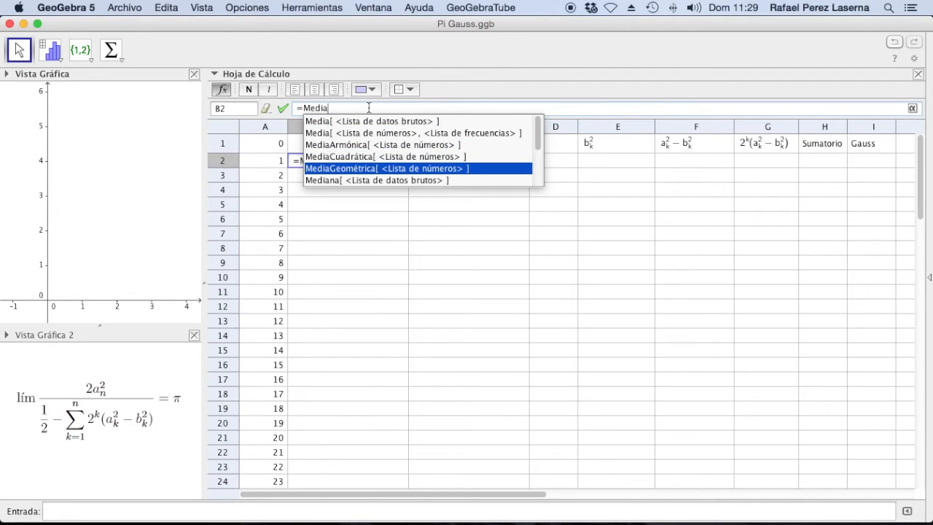
{"action": "key", "text": "Up"}
{"action": "key", "text": "Up"}
{"action": "key", "text": "Up"}
{"action": "key", "text": "Up"}
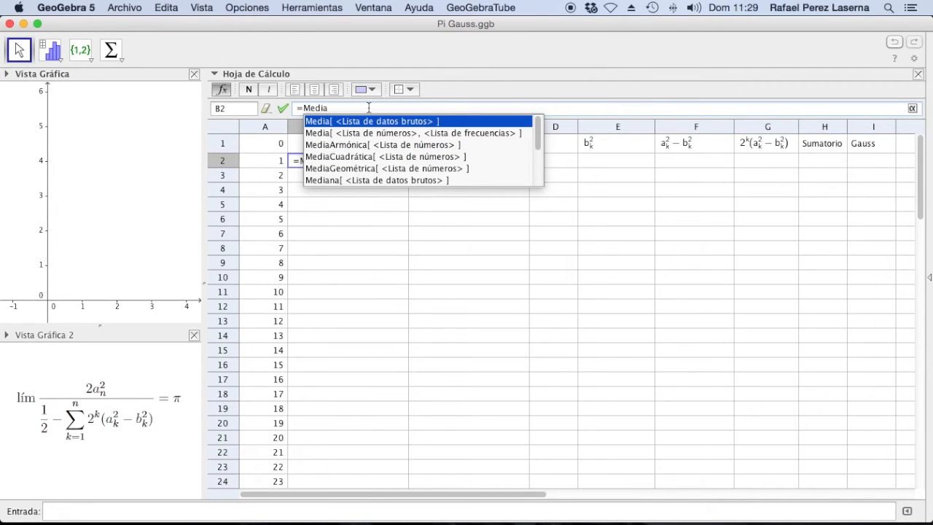
{"action": "key", "text": "Down"}
{"action": "key", "text": "Down"}
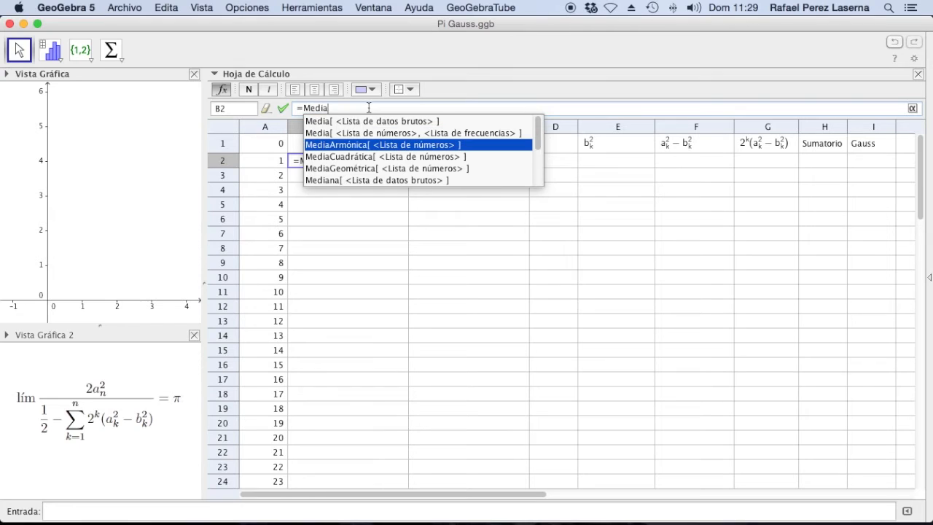
{"action": "key", "text": "Down"}
{"action": "key", "text": "Down"}
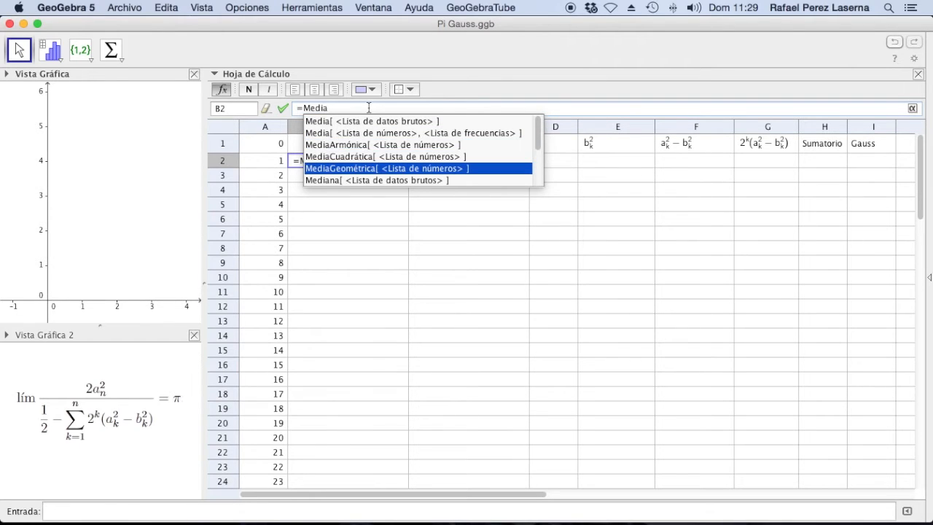
{"action": "key", "text": "Up"}
{"action": "key", "text": "Up"}
{"action": "key", "text": "Up"}
{"action": "key", "text": "Up"}
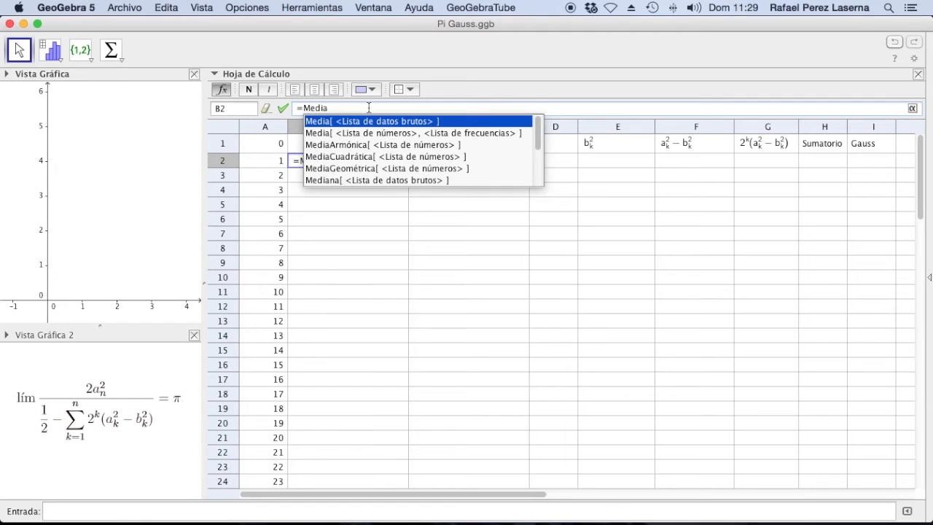
- Complete the arithmetic mean formula in cell B2 as =Media[B1,C1], using the raw-data variant of the command
{"action": "key", "text": "Return"}
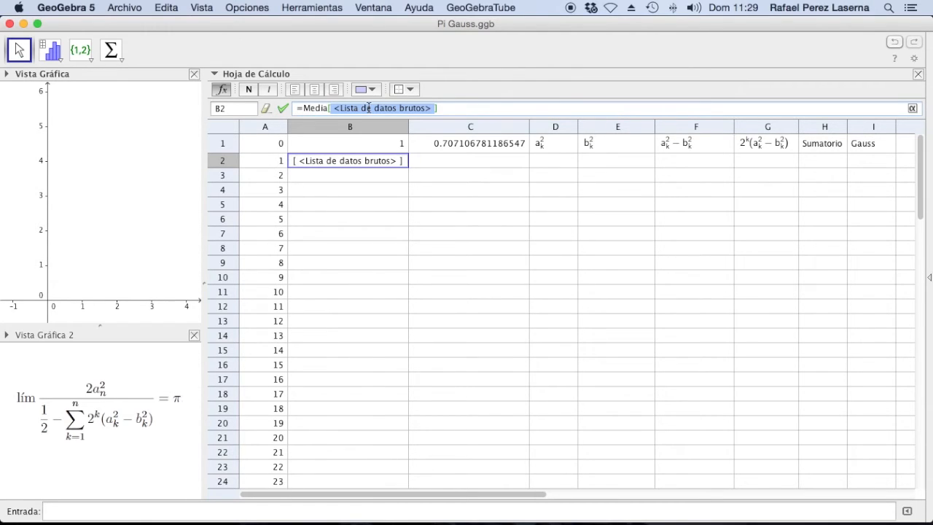
{"action": "type", "text": "B1"}
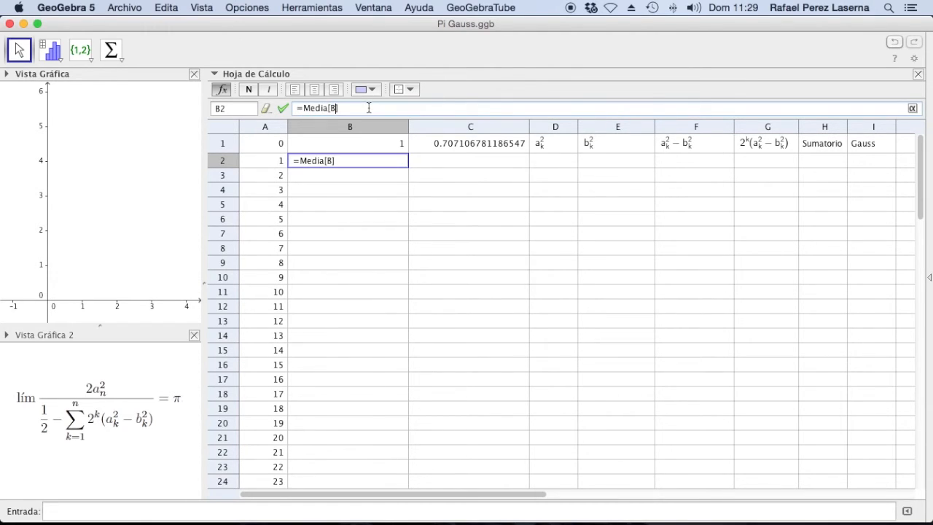
{"action": "type", "text": ",C1"}
{"action": "key", "text": "Return"}
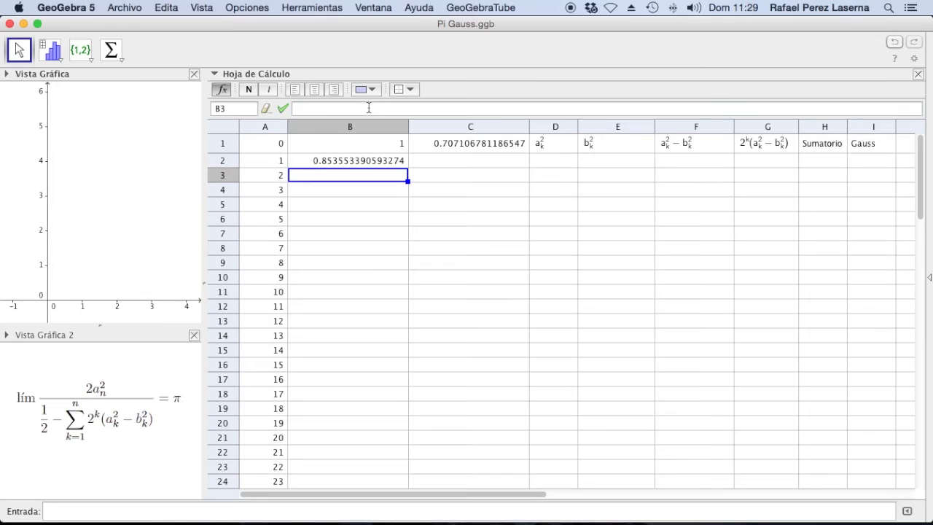
- Enter the geometric mean formula =MediaGeométrica[B1,C1] in cell C2
{"action": "left_click", "coordinate": [457, 163]}
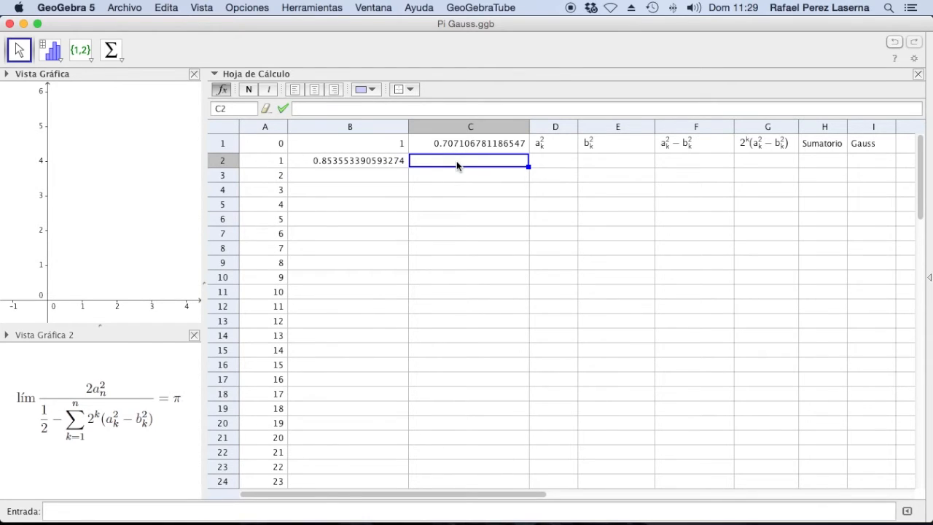
{"action": "left_click", "coordinate": [316, 107]}
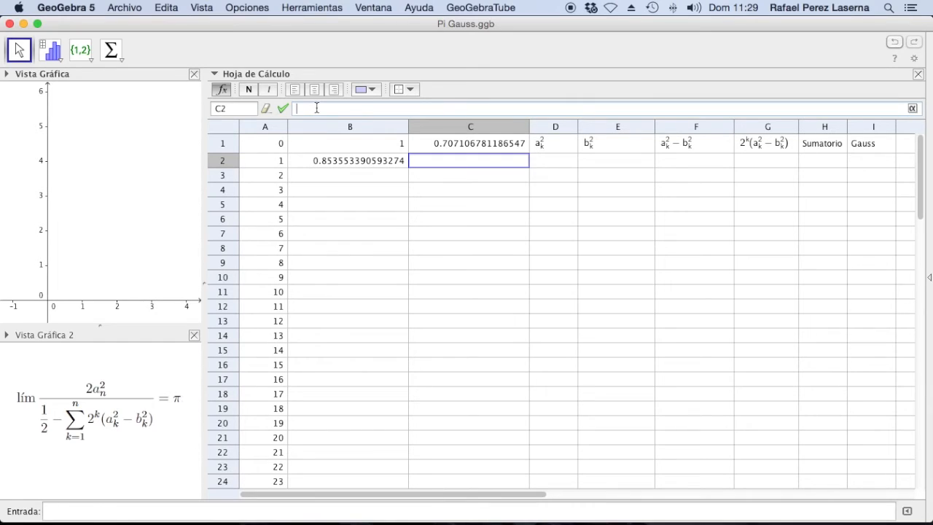
{"action": "type", "text": "=medi"}
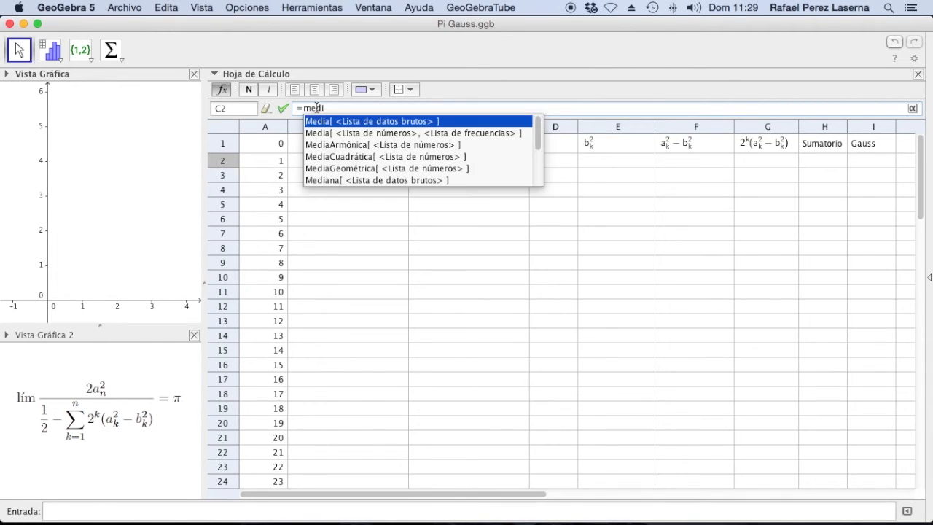
{"action": "left_click", "coordinate": [347, 169]}
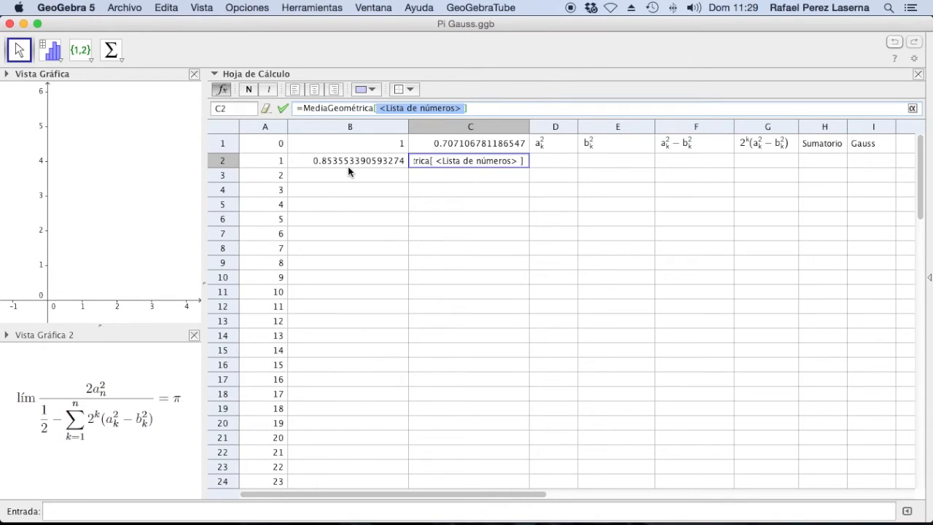
{"action": "type", "text": "B1,C1"}
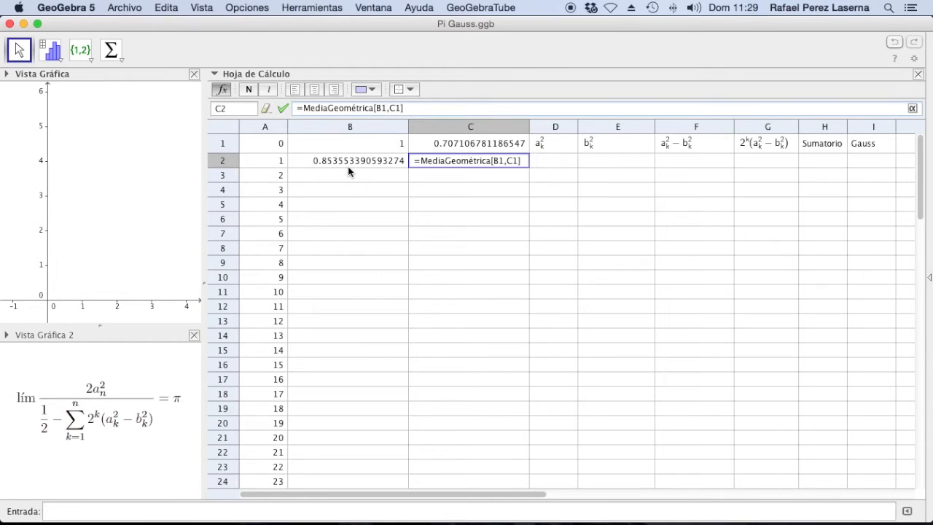
{"action": "key", "text": "Return"}
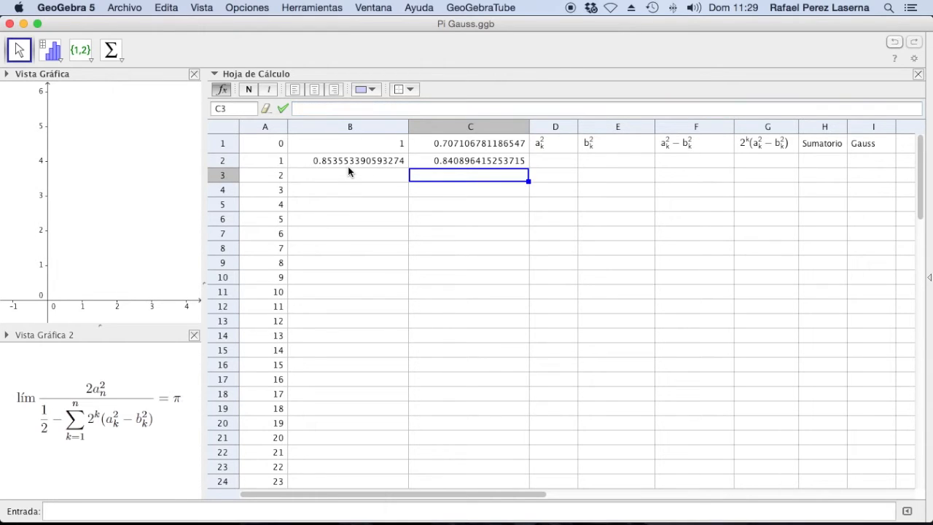
- Enter the squared arithmetic mean formula =B2^2 in cell D2
{"action": "left_click", "coordinate": [544, 165]}
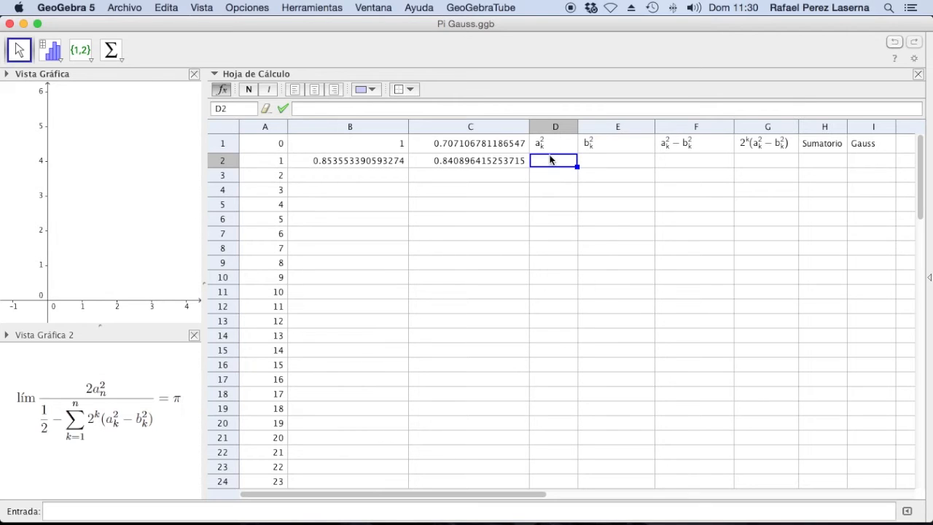
{"action": "left_click", "coordinate": [316, 107]}
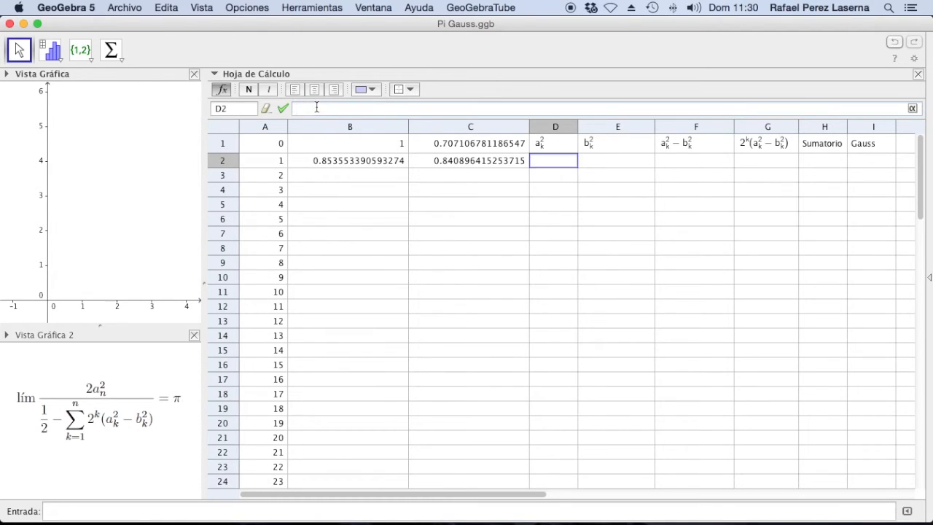
{"action": "type", "text": "="}
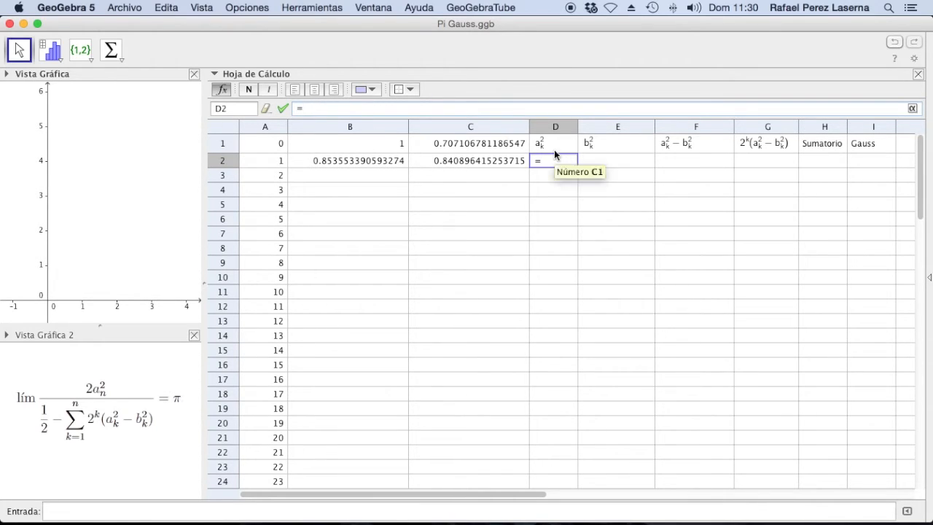
{"action": "type", "text": "B2^2"}
{"action": "key", "text": "Return"}
- Enter the squared geometric mean formula =C2^2 in cell E2
{"action": "left_click", "coordinate": [626, 162]}
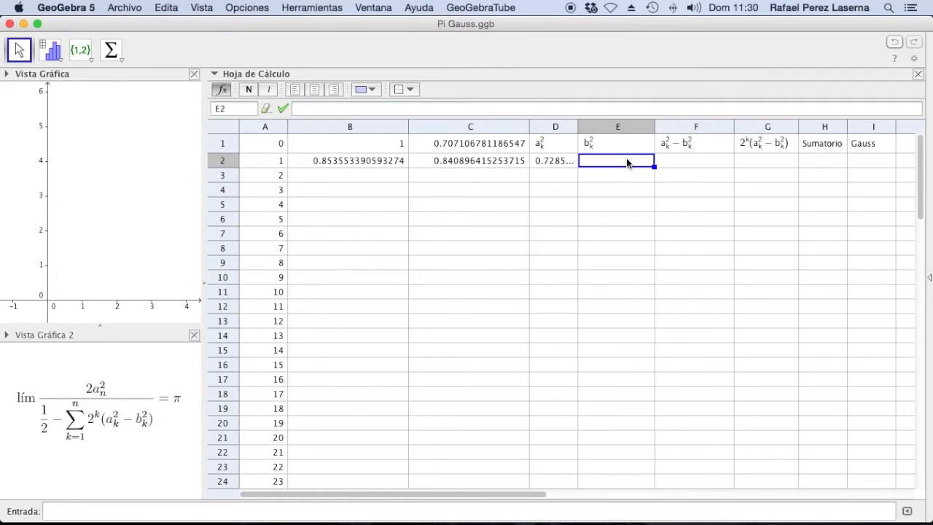
{"action": "left_click", "coordinate": [385, 107]}
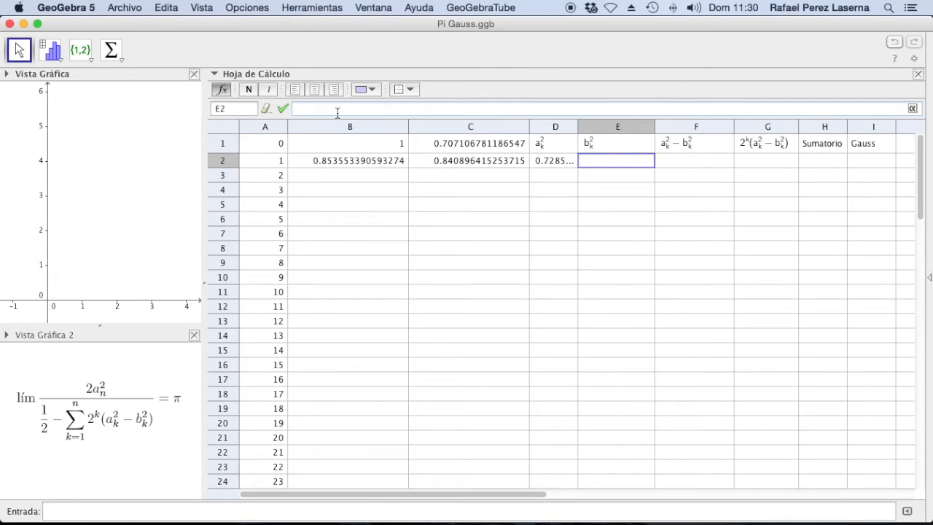
{"action": "type", "text": "=C2^2"}
{"action": "key", "text": "Return"}
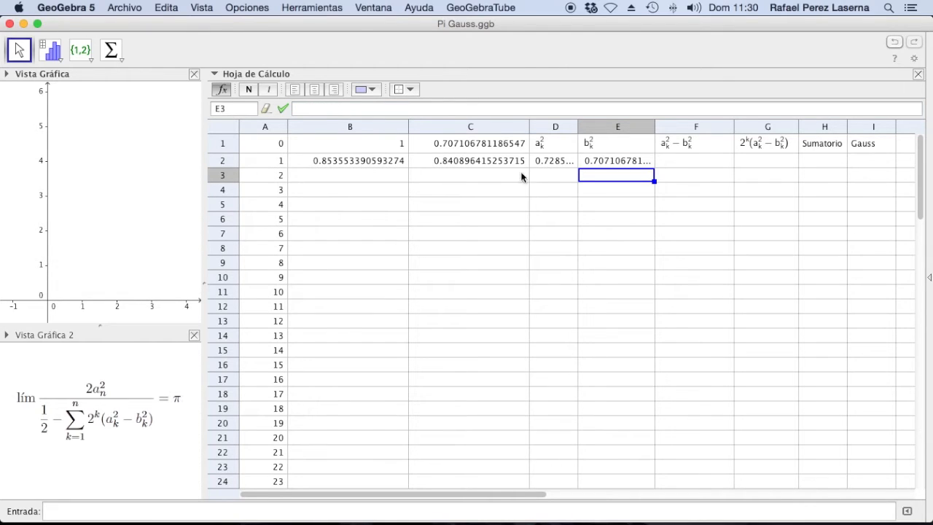
- Copy the formulas in cells B2:E2 down through the numbered rows of the spreadsheet
{"action": "left_click", "coordinate": [353, 160]}
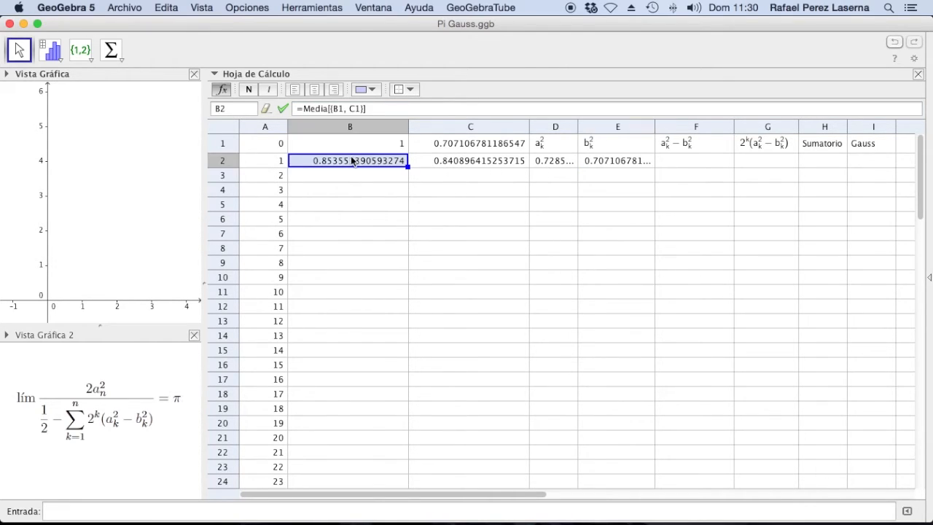
{"action": "key", "text": "shift+Right"}
{"action": "key", "text": "shift+Right"}
{"action": "key", "text": "shift+Right"}
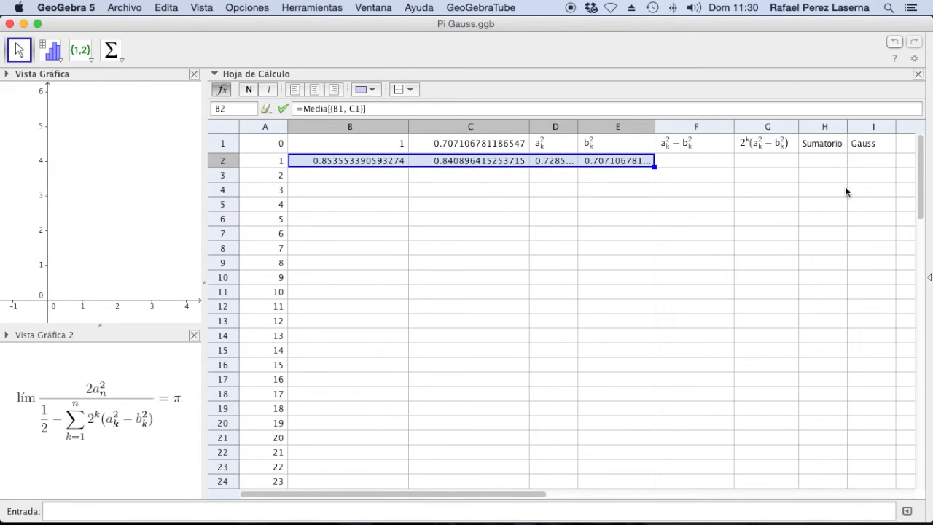
{"action": "left_click_drag", "start_coordinate": [655, 165], "coordinate": [589, 324]}
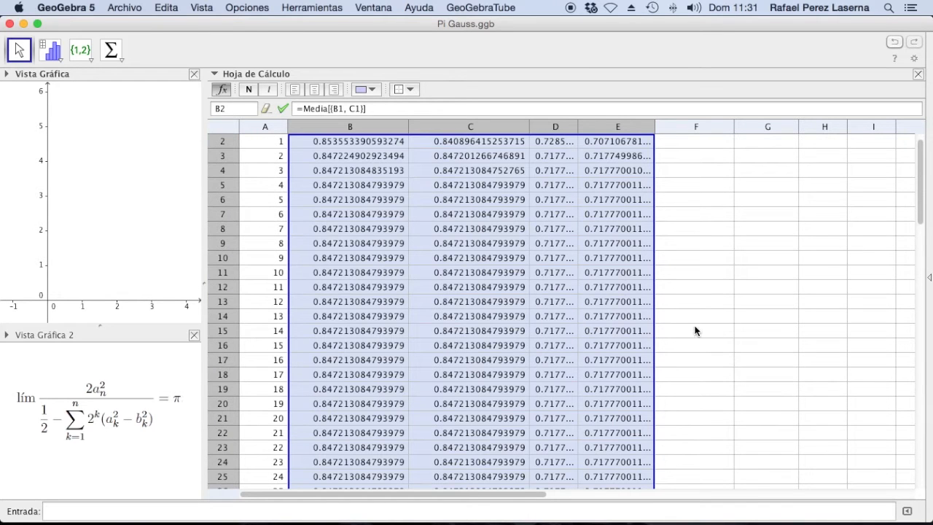
{"action": "scroll", "coordinate": [696, 324], "scroll_direction": "down", "scroll_amount": 2}
{"action": "scroll", "coordinate": [697, 320], "scroll_direction": "up", "scroll_amount": 3}
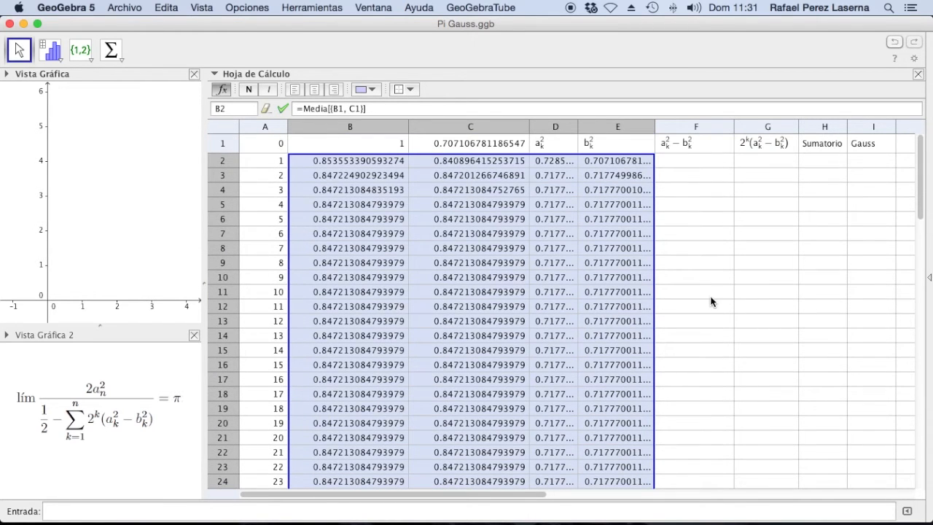
- Enter the difference of squares formula =D2-E2 in cell F2
{"action": "left_click", "coordinate": [690, 161]}
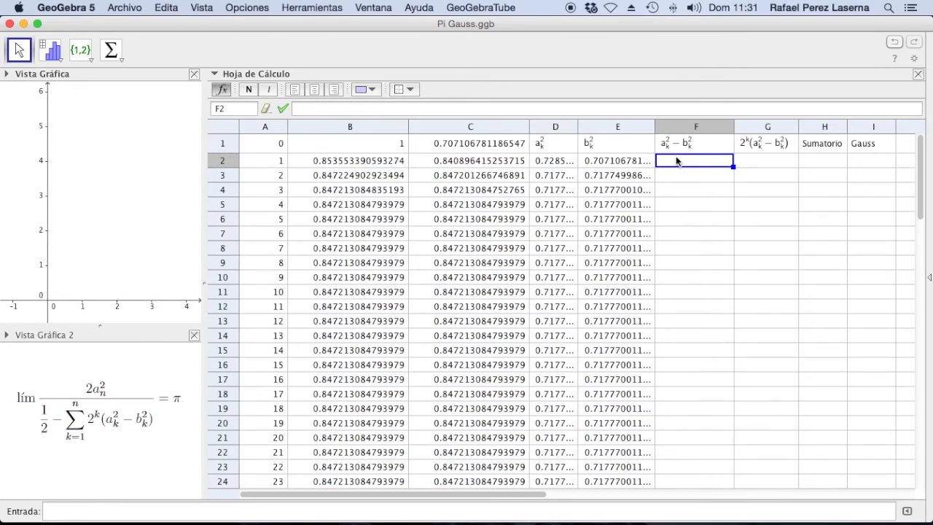
{"action": "left_click", "coordinate": [397, 108]}
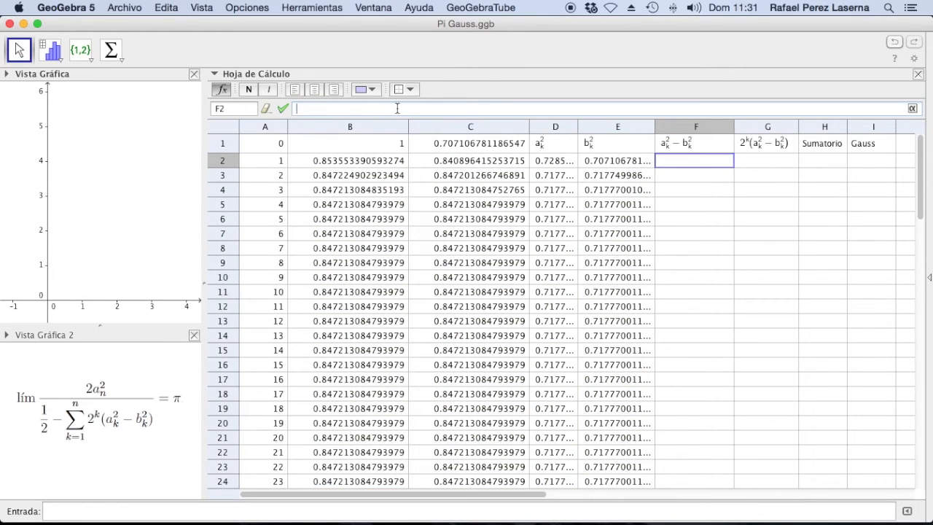
{"action": "type", "text": "=D2-F2"}
{"action": "key", "text": "Return"}
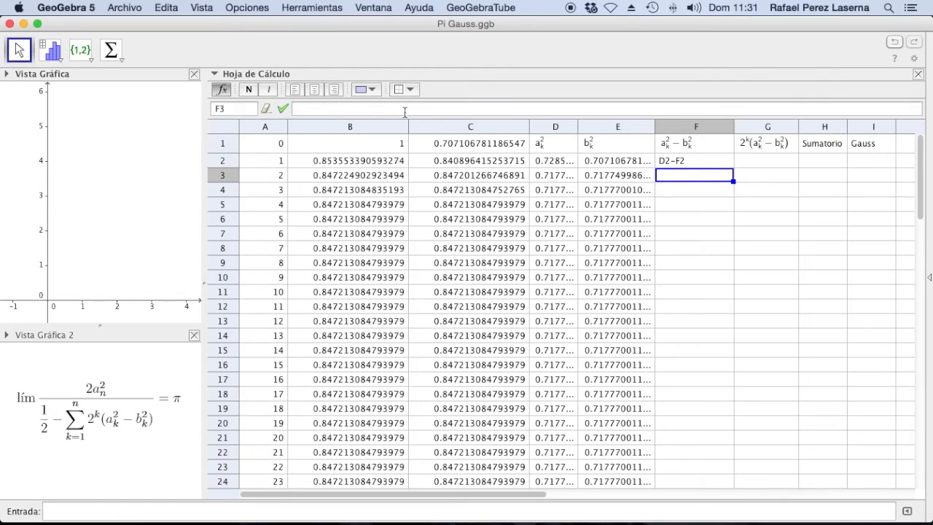
{"action": "left_click", "coordinate": [667, 162]}
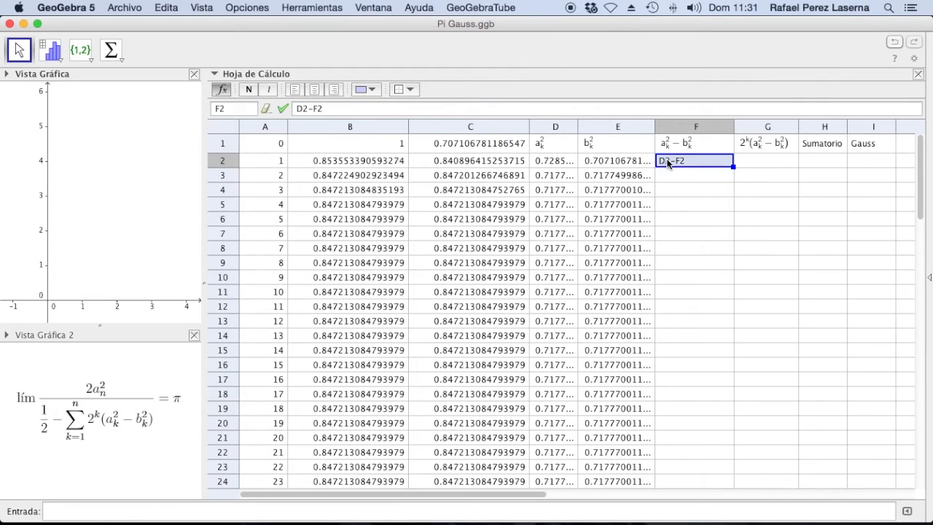
{"action": "left_click", "coordinate": [297, 108]}
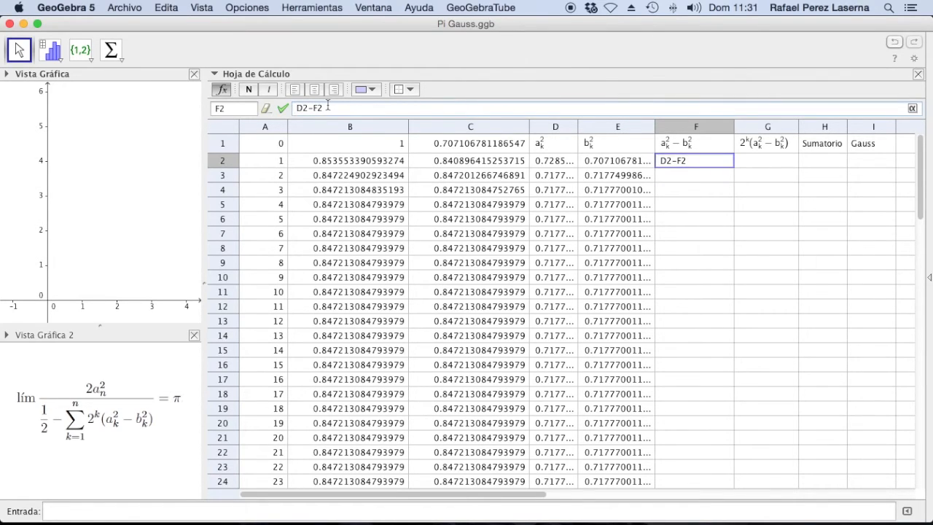
{"action": "type", "text": "="}
{"action": "key", "text": "Return"}
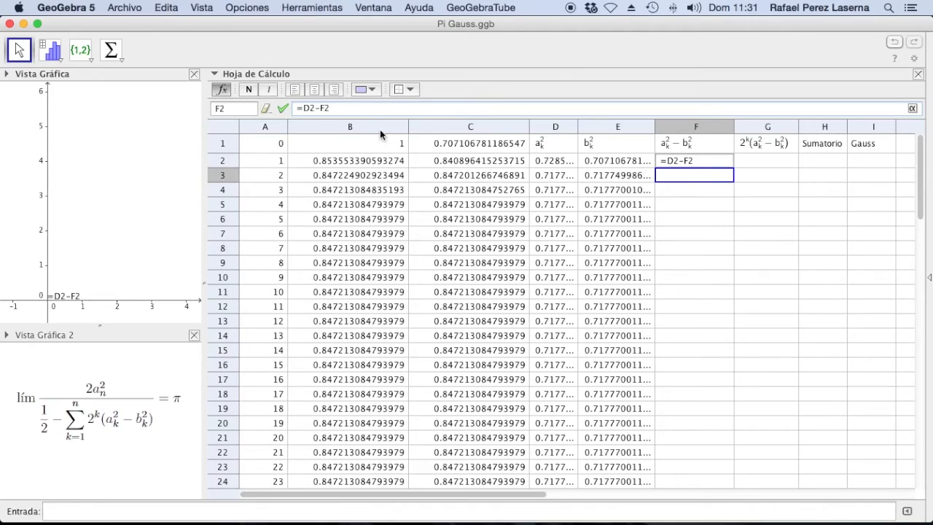
{"action": "key", "text": "BackSpace"}
{"action": "type", "text": "E"}
{"action": "key", "text": "Return"}
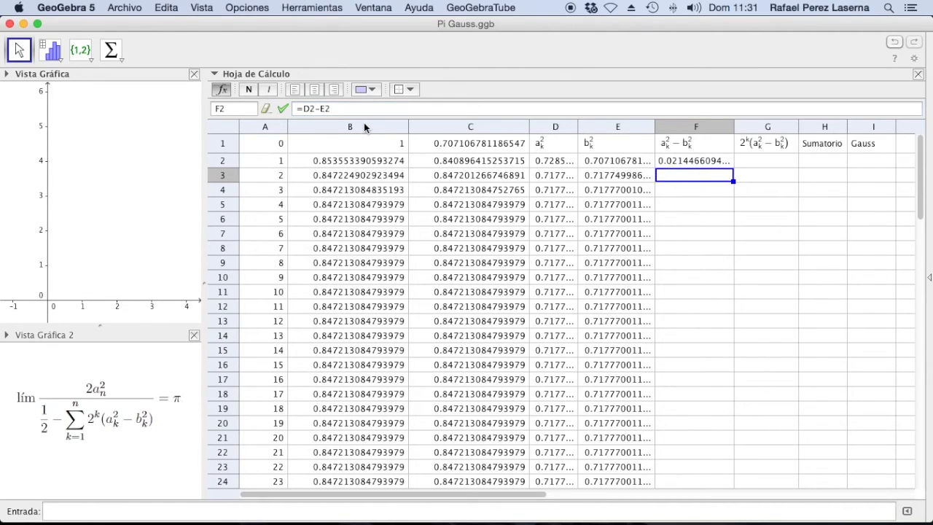
- Copy the difference formula in cell F2 down column F through the numbered rows
{"action": "left_click", "coordinate": [672, 164]}
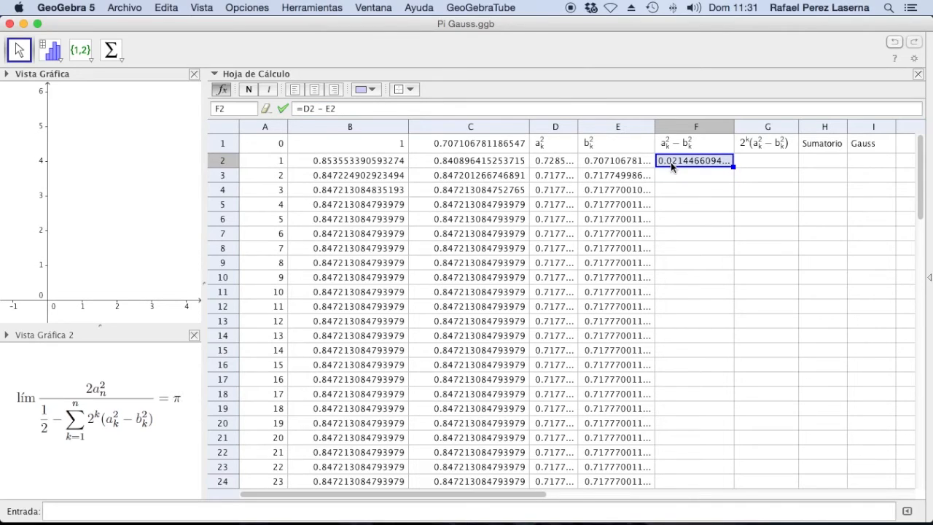
{"action": "left_click_drag", "start_coordinate": [732, 166], "coordinate": [712, 356]}
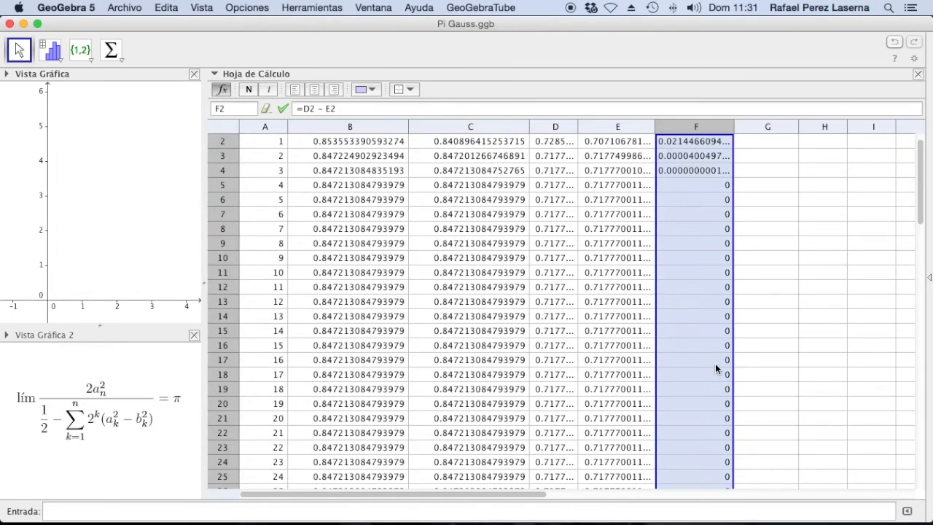
{"action": "scroll", "coordinate": [715, 361], "scroll_direction": "down", "scroll_amount": 2}
{"action": "scroll", "coordinate": [715, 360], "scroll_direction": "up", "scroll_amount": 3}
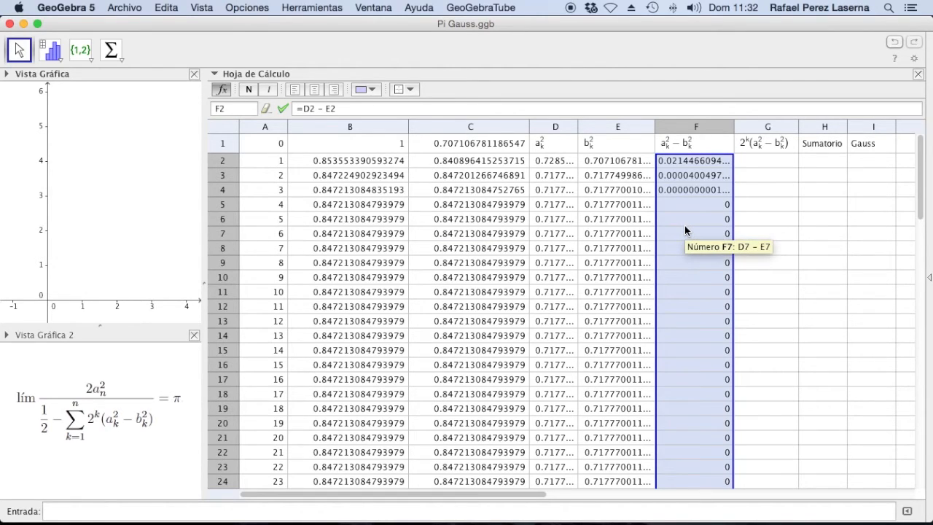
- Enter the formula =2^A2*F2 in cell G2, multiplying the difference by the power of two
{"action": "left_click", "coordinate": [758, 157]}
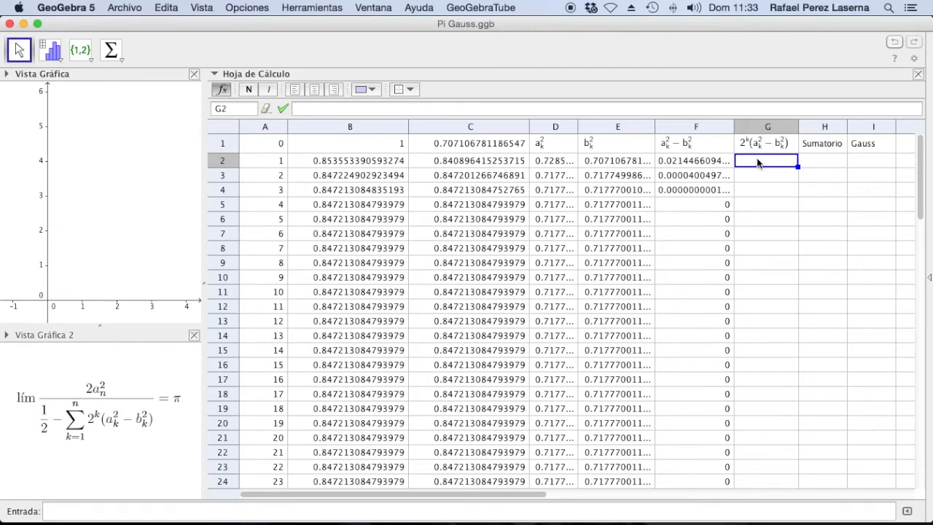
{"action": "left_click", "coordinate": [353, 110]}
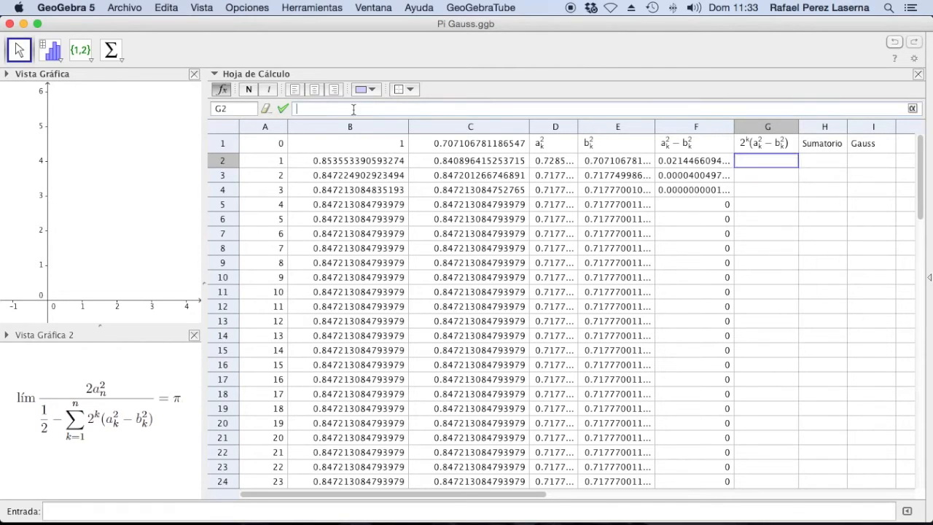
{"action": "type", "text": "?2^A2"}
{"action": "key", "text": "BackSpace"}
{"action": "type", "text": "="}
{"action": "key", "text": "Right"}
{"action": "key", "text": "Right"}
{"action": "key", "text": "Left"}
{"action": "key", "text": "BackSpace"}
{"action": "type", "text": "^"}
{"action": "type", "text": "A"}
{"action": "type", "text": "*F2"}
{"action": "key", "text": "Return"}
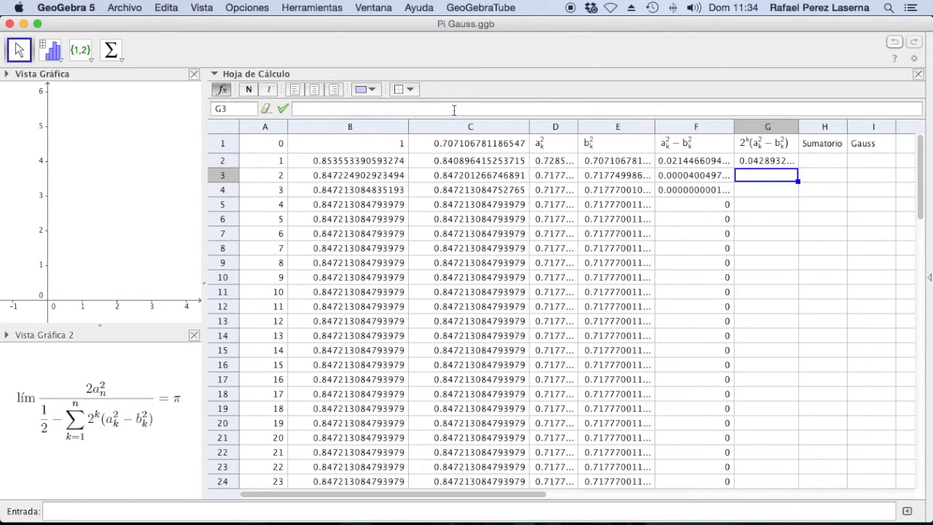
- Copy the formula in cell G2 down the numbered rows and widen the Sumatorio column H
{"action": "left_click", "coordinate": [766, 163]}
{"action": "left_click_drag", "start_coordinate": [797, 165], "coordinate": [793, 319]}
{"action": "scroll", "coordinate": [793, 375], "scroll_direction": "up", "scroll_amount": 2}
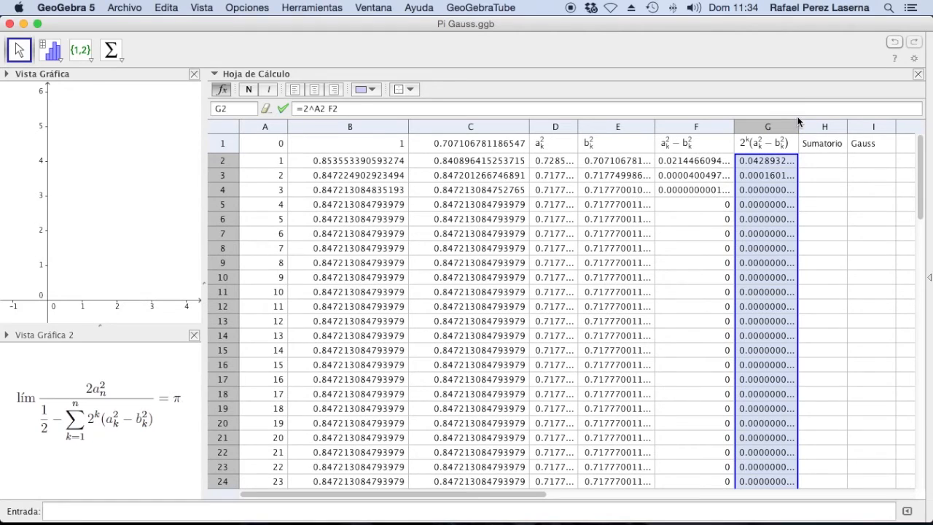
{"action": "mouse_move", "coordinate": [799, 122]}
{"action": "left_mouse_down"}
{"action": "mouse_move", "coordinate": [844, 120]}
{"action": "mouse_move", "coordinate": [796, 107]}
{"action": "left_mouse_up"}
{"action": "left_click_drag", "start_coordinate": [845, 126], "coordinate": [878, 126]}
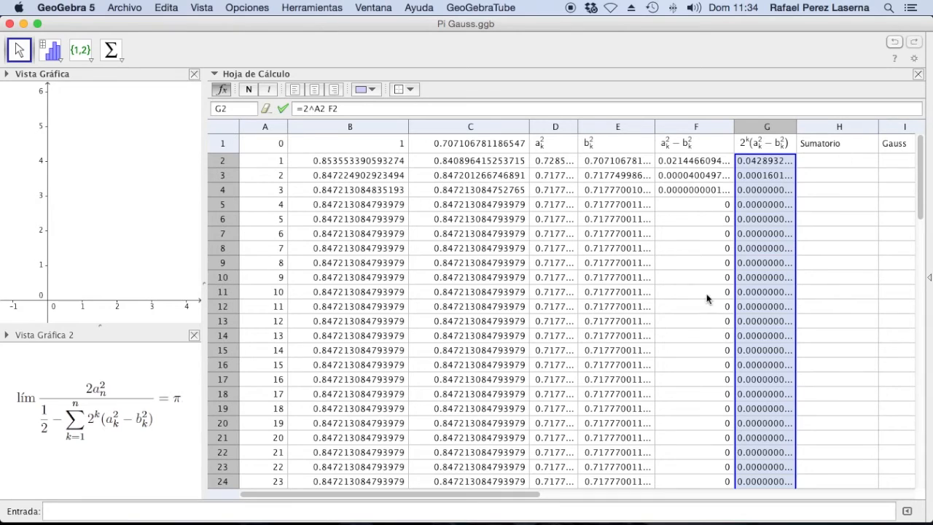
- Set the first Sumatorio cell H2 equal to cell G2
{"action": "left_click_drag", "start_coordinate": [517, 494], "coordinate": [610, 495]}
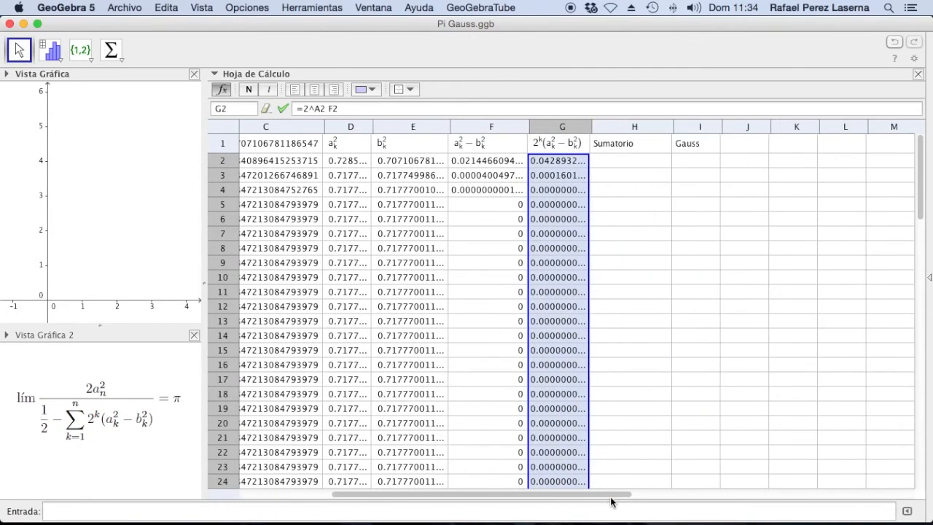
{"action": "left_click", "coordinate": [614, 163]}
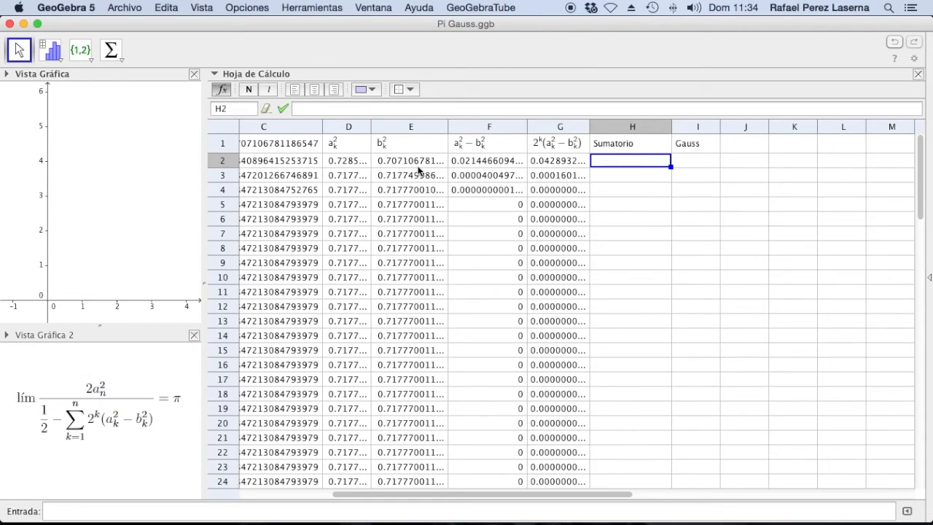
{"action": "double_click", "coordinate": [617, 161]}
{"action": "type", "text": "="}
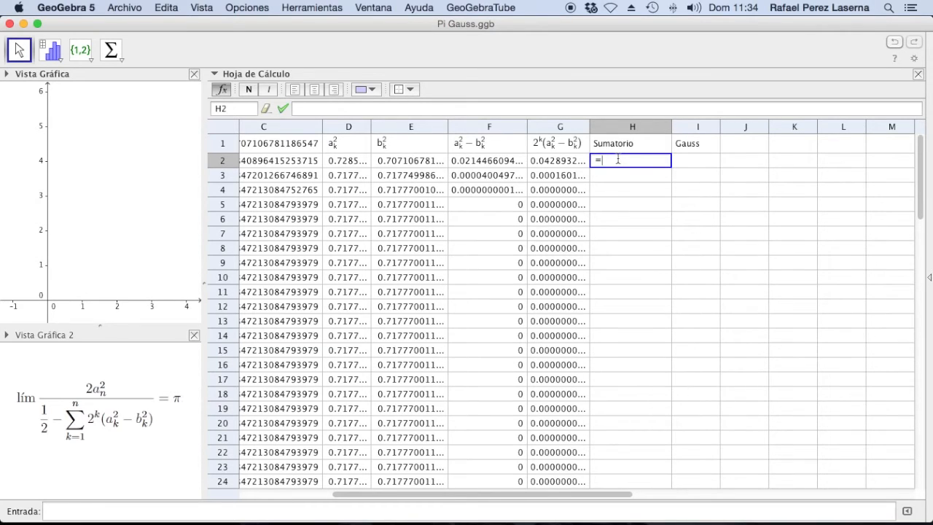
{"action": "left_click", "coordinate": [582, 156]}
{"action": "key", "text": "Return"}
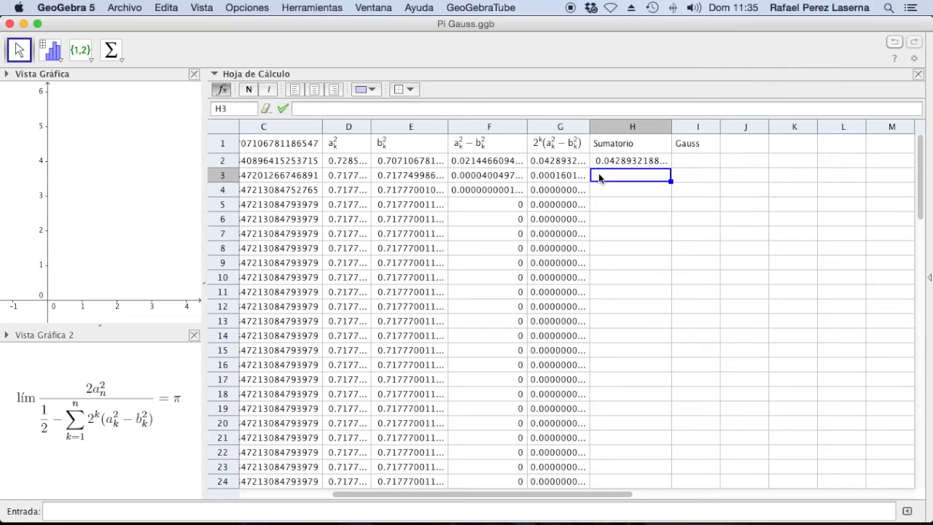
- Insert the sum of G2:G3 in cell H3 with the Suma tool and copy it down to H5
{"action": "type", "text": "="}
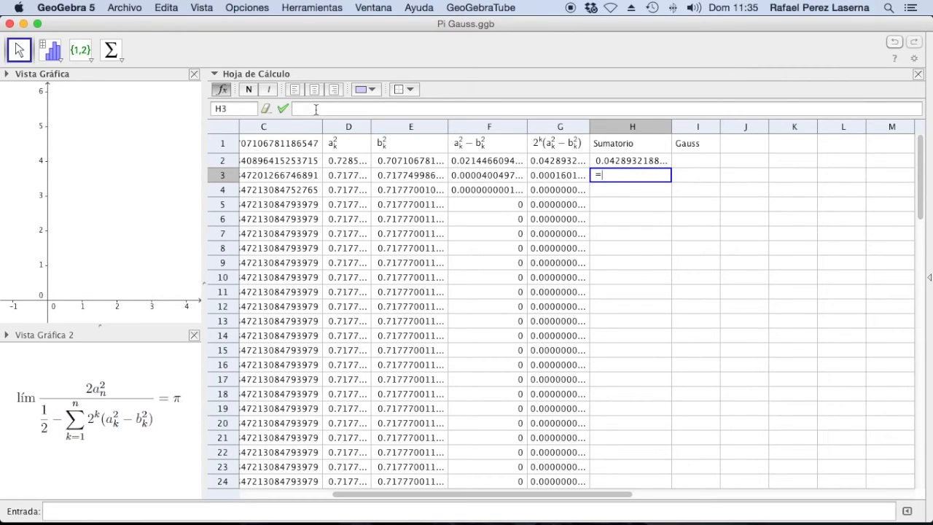
{"action": "left_click", "coordinate": [112, 49]}
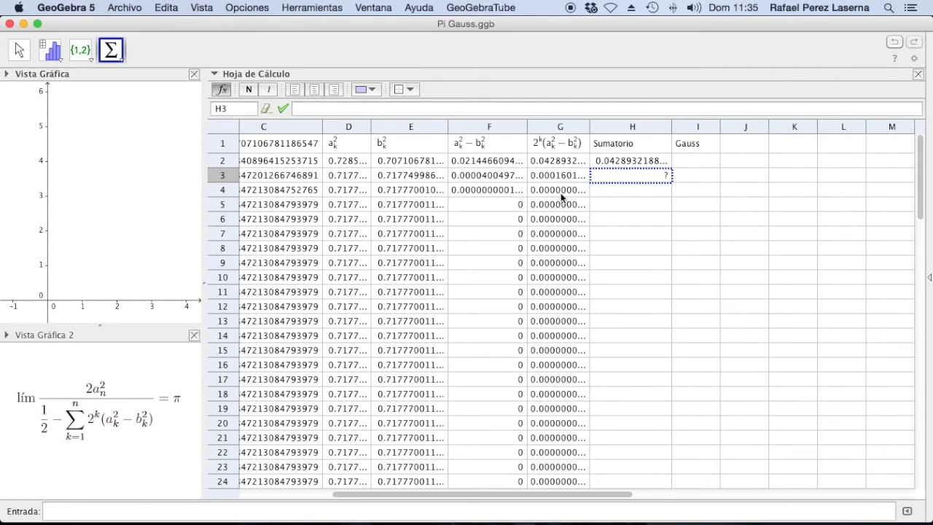
{"action": "left_click_drag", "start_coordinate": [557, 175], "coordinate": [556, 157]}
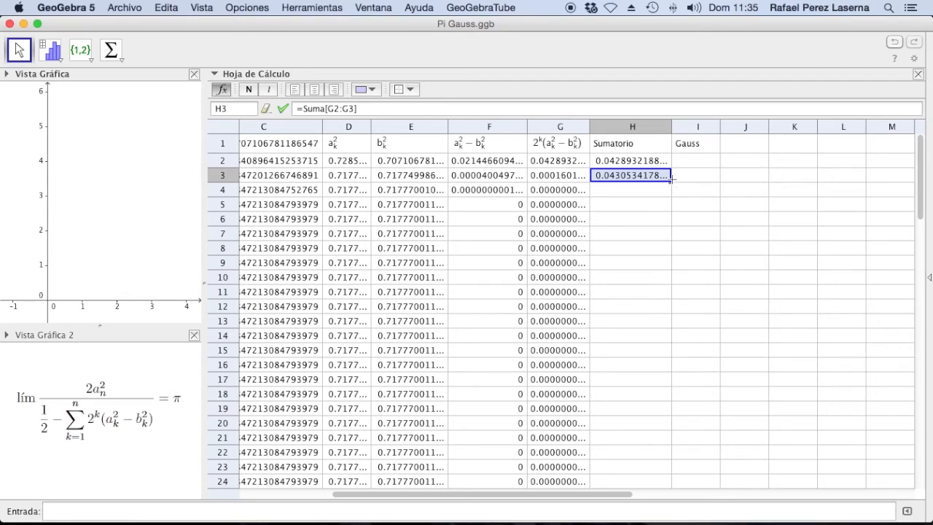
{"action": "left_click_drag", "start_coordinate": [671, 179], "coordinate": [673, 194]}
{"action": "left_click", "coordinate": [637, 188]}
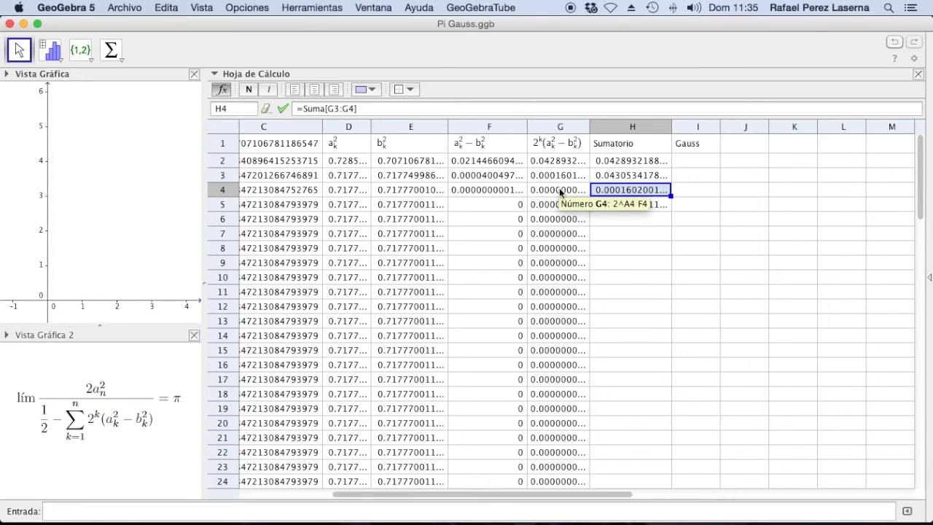
- Change the formula in cell H3 to =Suma[$G$2:G3] so the start of the summed range is fixed
{"action": "left_click", "coordinate": [607, 177]}
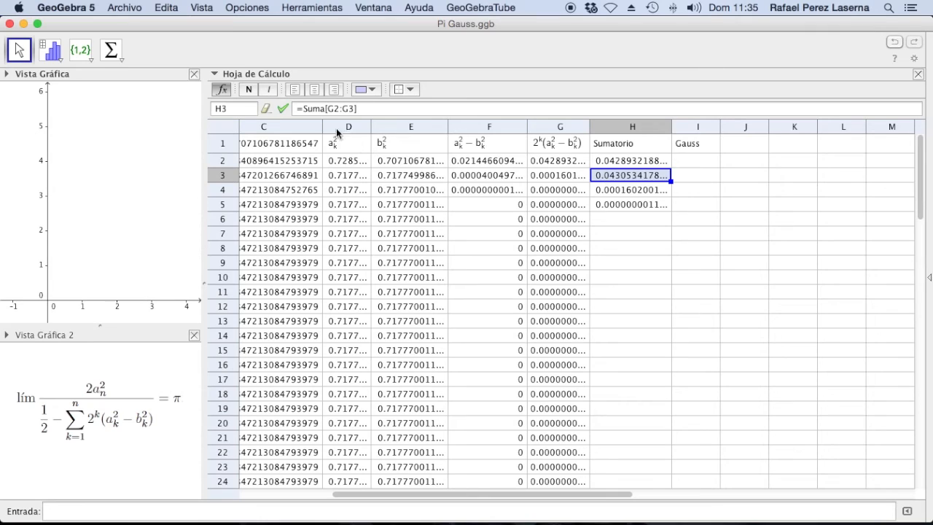
{"action": "left_click", "coordinate": [328, 107]}
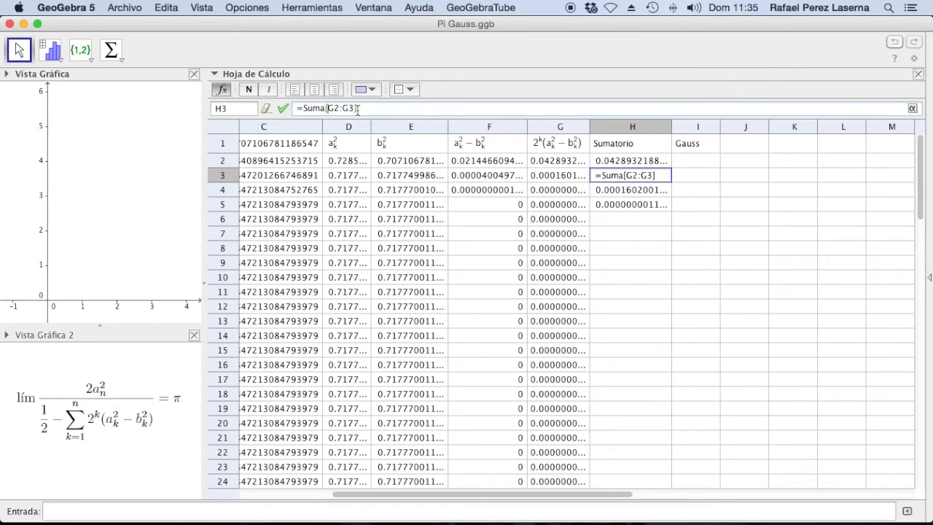
{"action": "type", "text": "$"}
{"action": "key", "text": "Right"}
{"action": "type", "text": "$"}
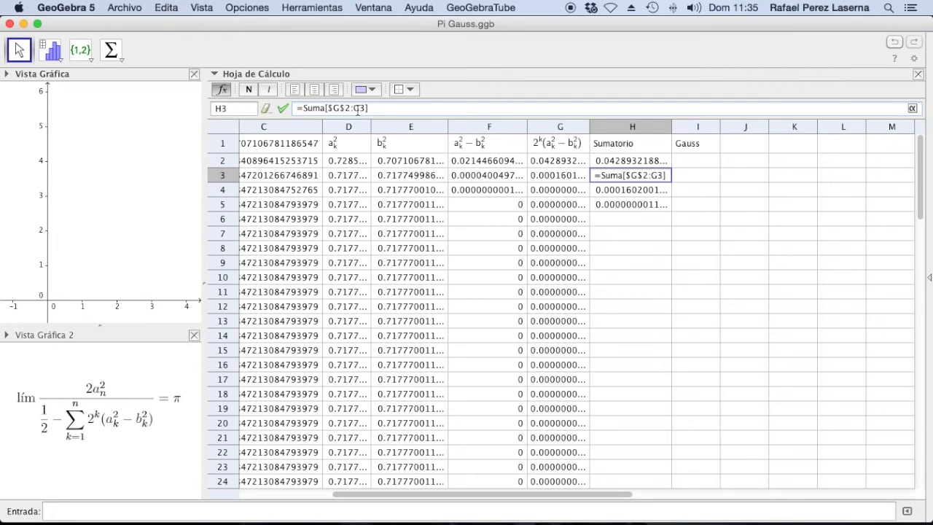
{"action": "left_click", "coordinate": [384, 108]}
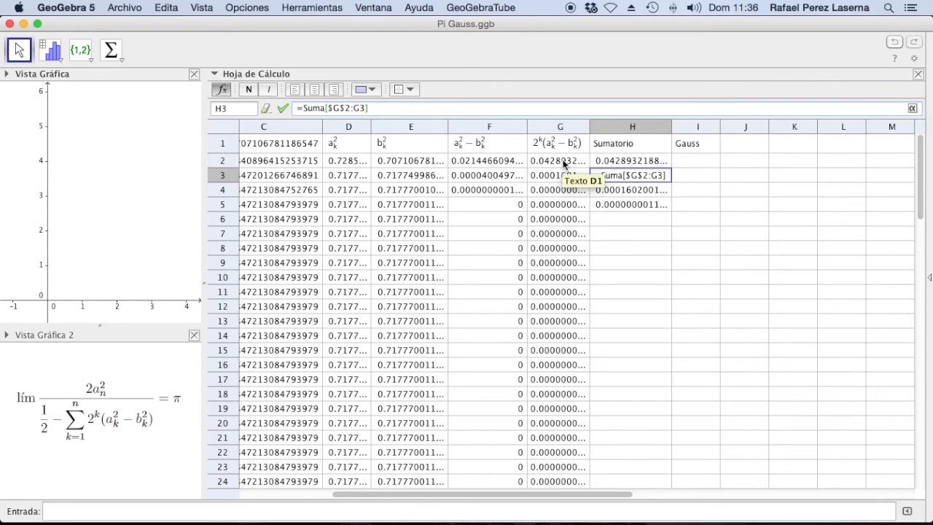
{"action": "key", "text": "Return"}
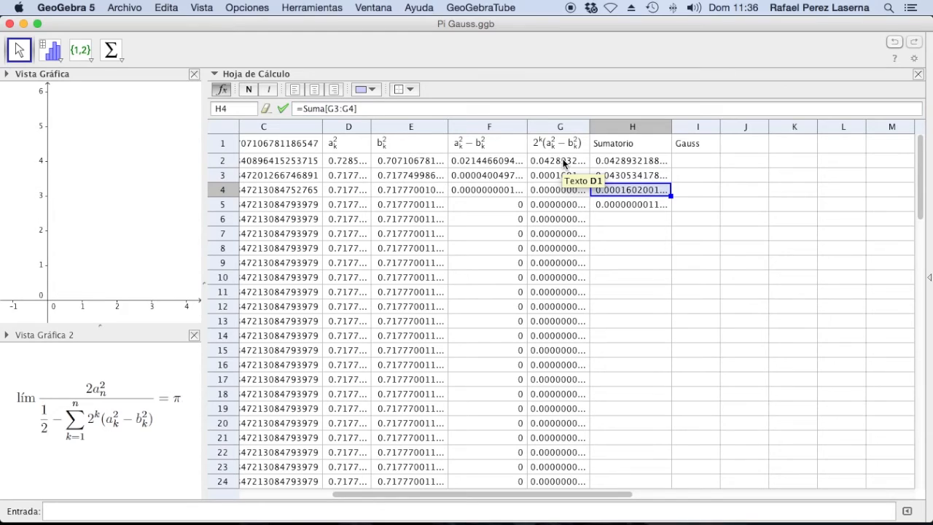
- Copy the corrected formula in cell H3 down to H6 and check the summed ranges in H4, H5 and H6
{"action": "left_click", "coordinate": [652, 176]}
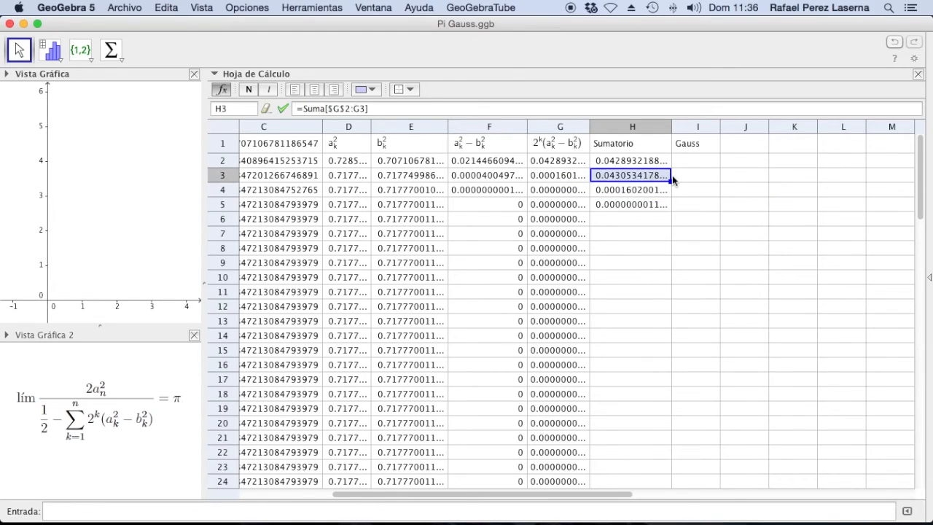
{"action": "left_click_drag", "start_coordinate": [671, 181], "coordinate": [676, 214]}
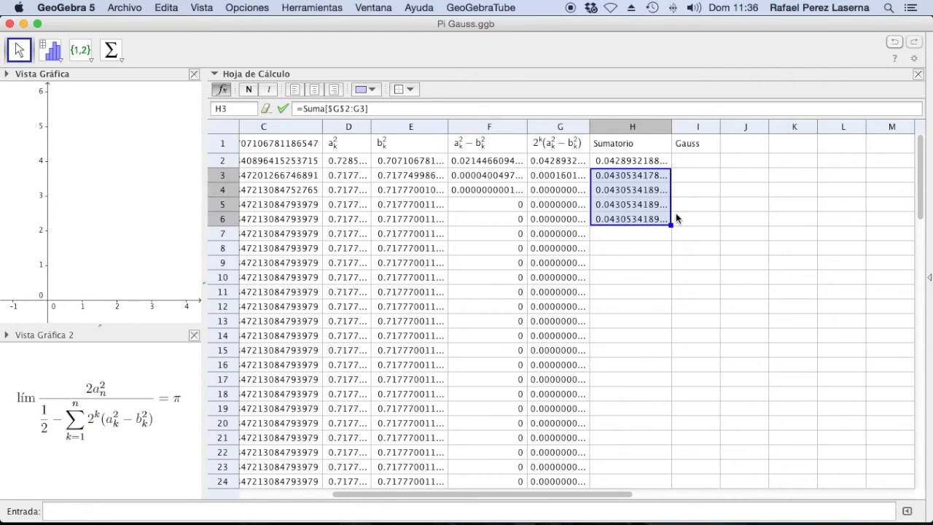
{"action": "left_click", "coordinate": [608, 191]}
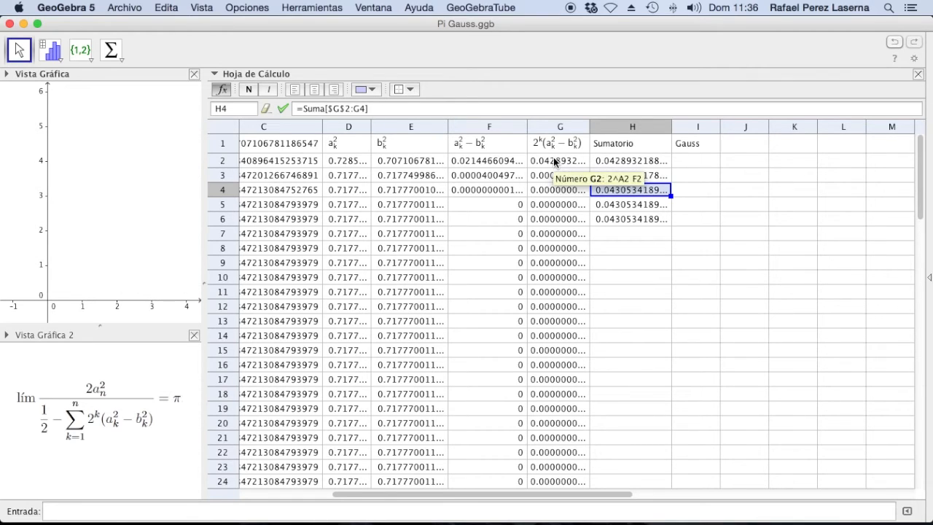
{"action": "left_click", "coordinate": [626, 204]}
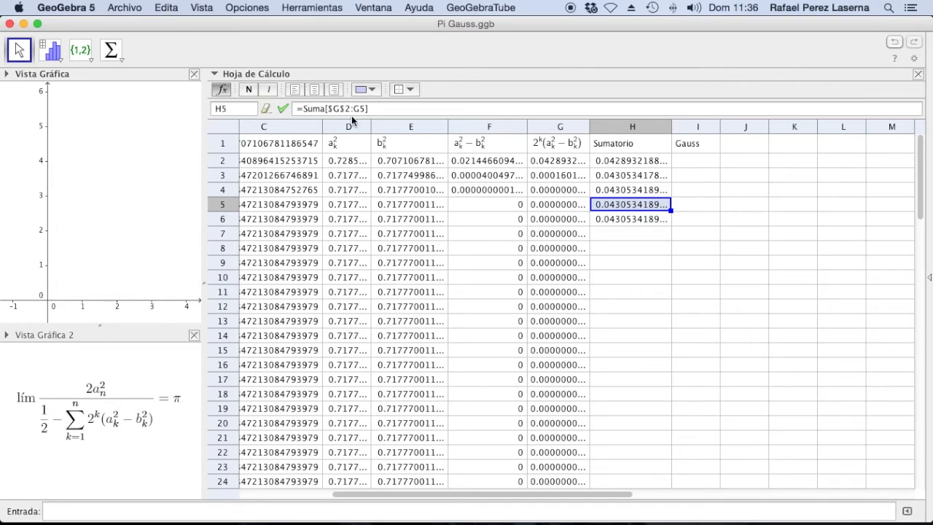
{"action": "left_click", "coordinate": [647, 219]}
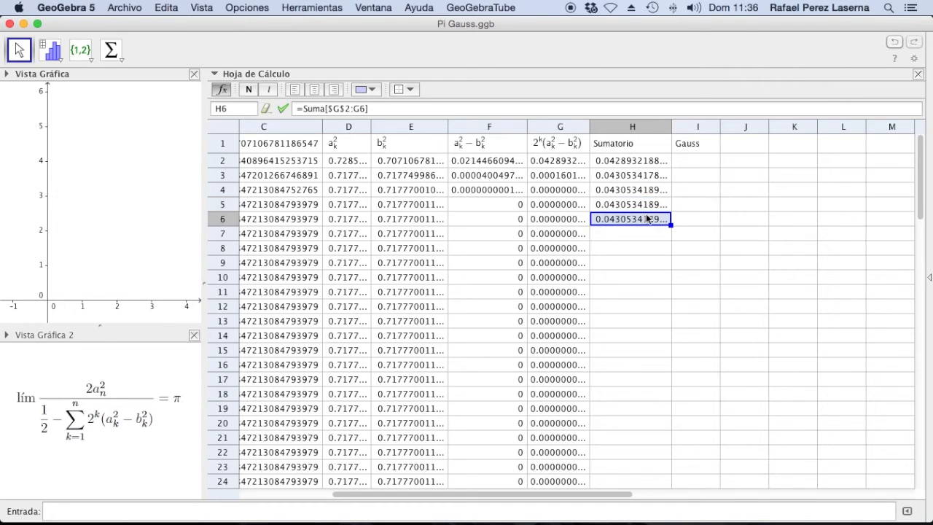
- Extend the running sum from cell H6 down the remaining numbered rows of the Sumatorio column
{"action": "left_click_drag", "start_coordinate": [670, 224], "coordinate": [659, 379]}
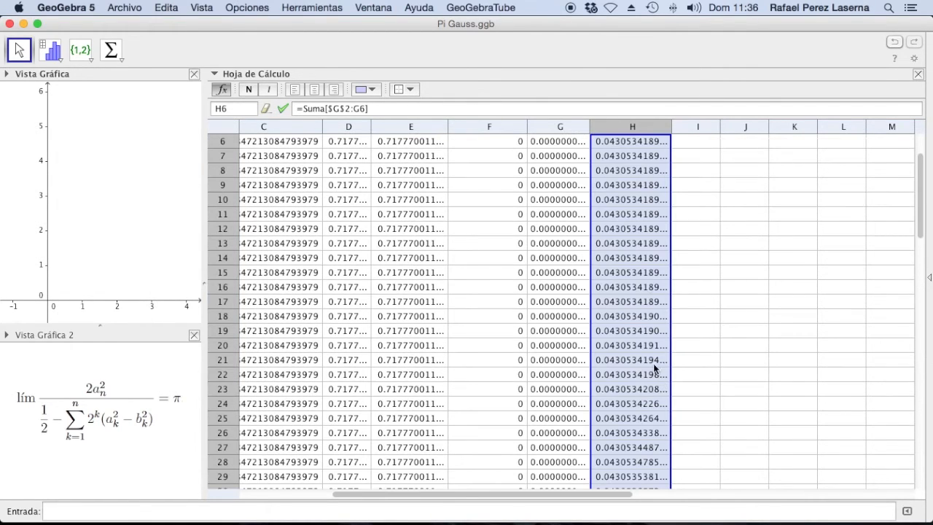
{"action": "scroll", "coordinate": [684, 188], "scroll_direction": "down", "scroll_amount": 4}
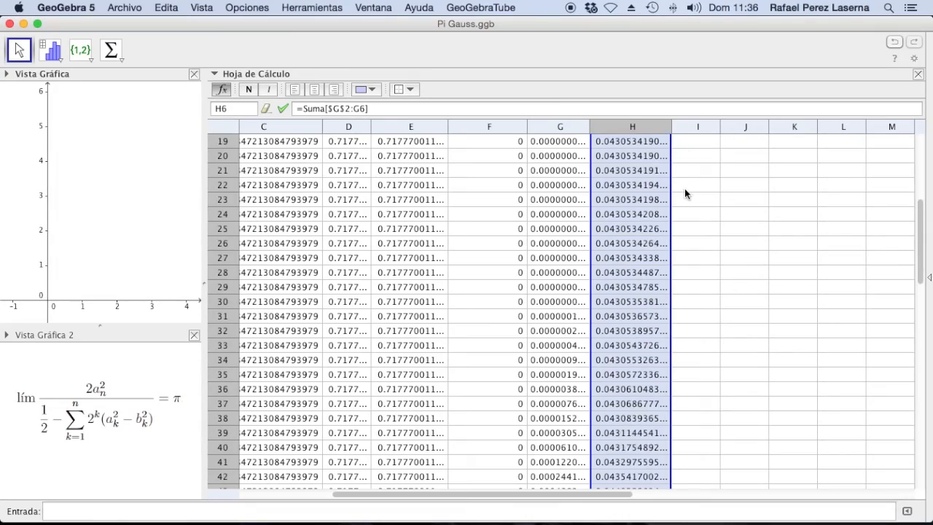
{"action": "scroll", "coordinate": [684, 188], "scroll_direction": "up", "scroll_amount": 5}
{"action": "scroll", "coordinate": [655, 197], "scroll_direction": "up", "scroll_amount": 2}
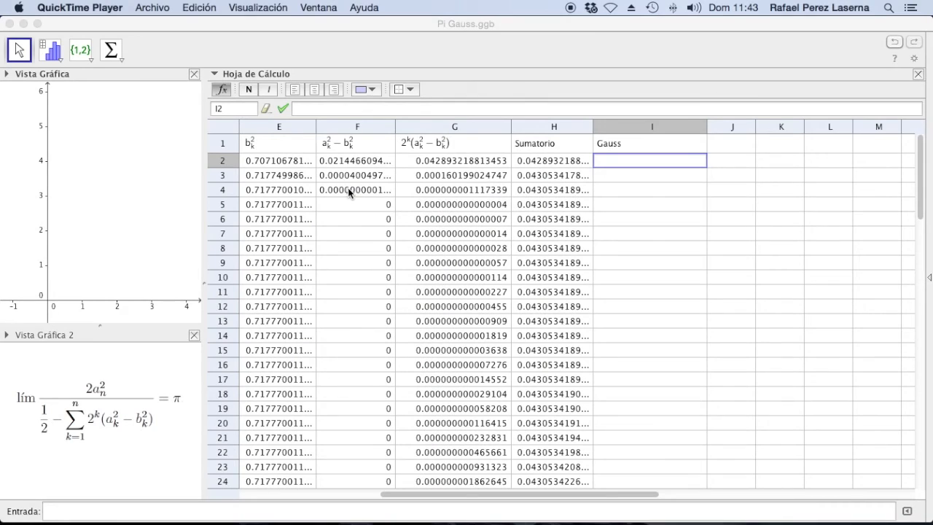
- Enter the formula =2*D2/(0.5-H2) in cell I2 of the Gauss column
{"action": "left_click", "coordinate": [604, 161]}
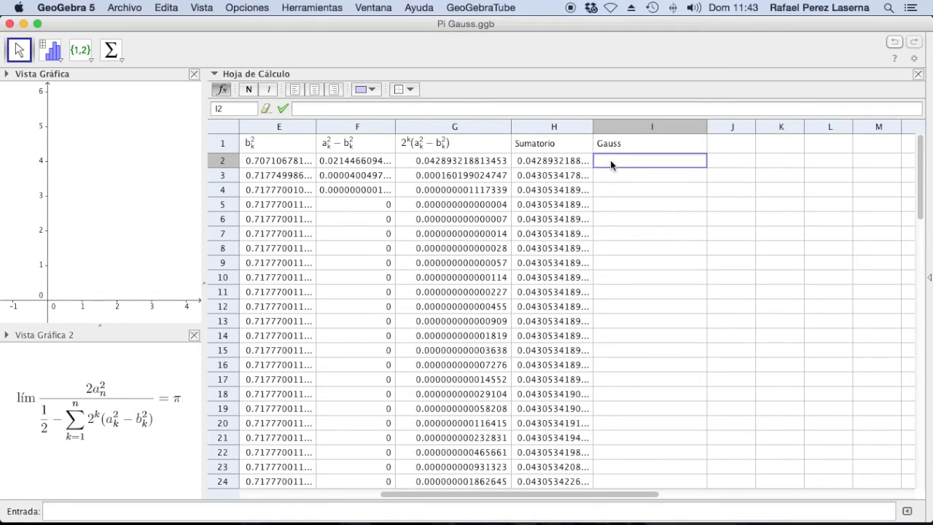
{"action": "left_click", "coordinate": [354, 109]}
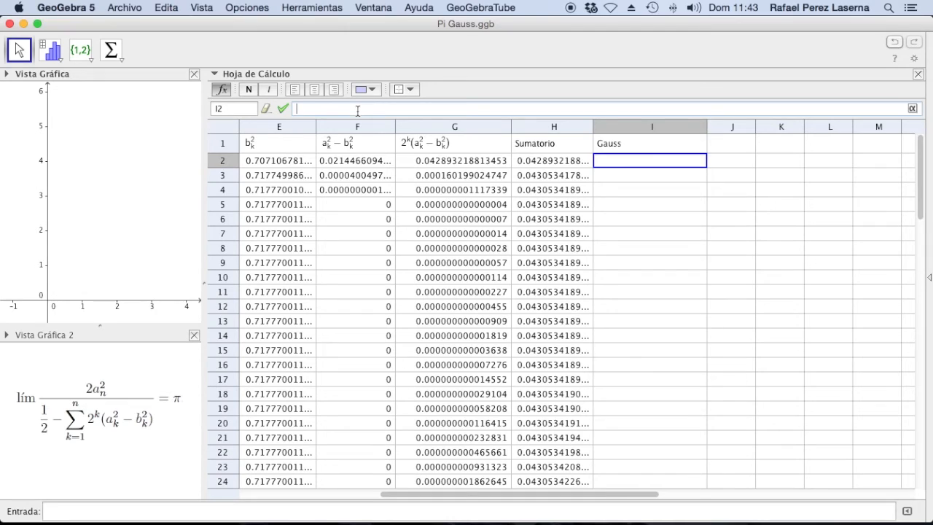
{"action": "type", "text": "?"}
{"action": "key", "text": "BackSpace"}
{"action": "type", "text": "="}
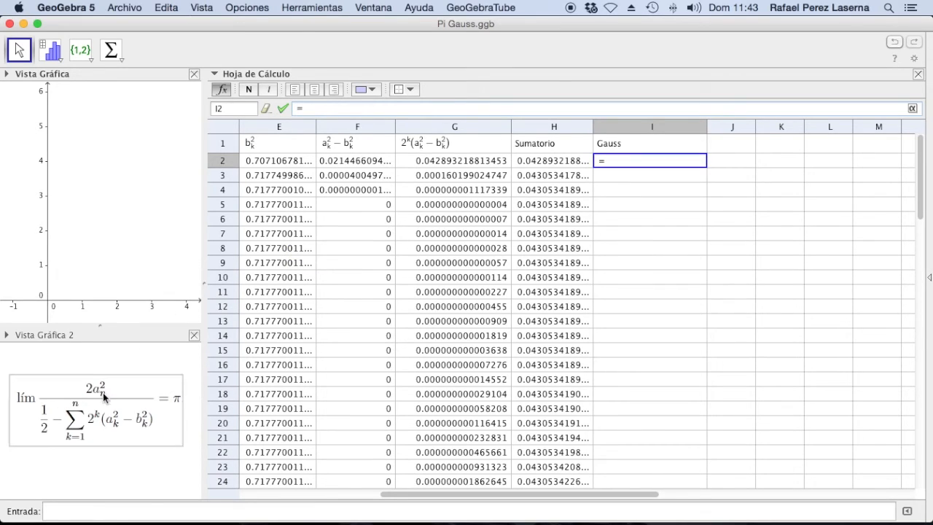
{"action": "type", "text": "2*"}
{"action": "scroll", "coordinate": [321, 168], "scroll_direction": "left", "scroll_amount": 3}
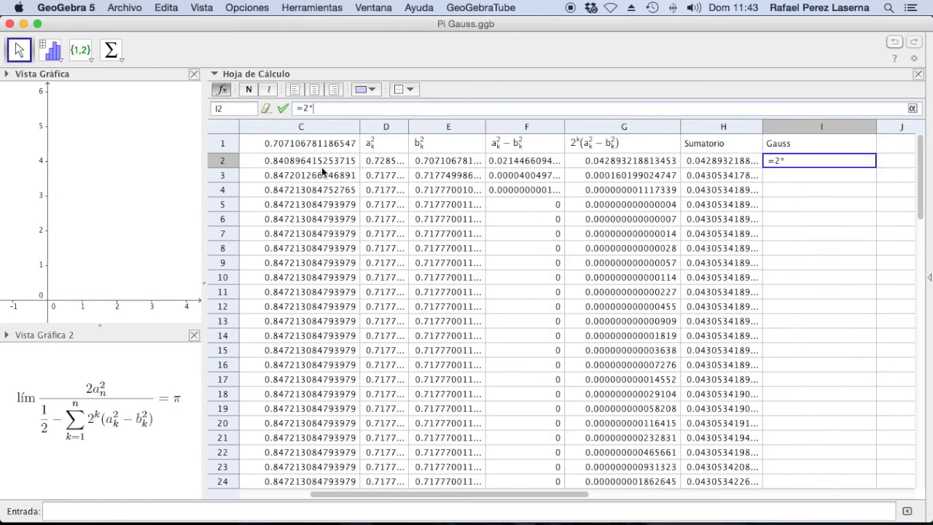
{"action": "scroll", "coordinate": [321, 168], "scroll_direction": "right", "scroll_amount": 2}
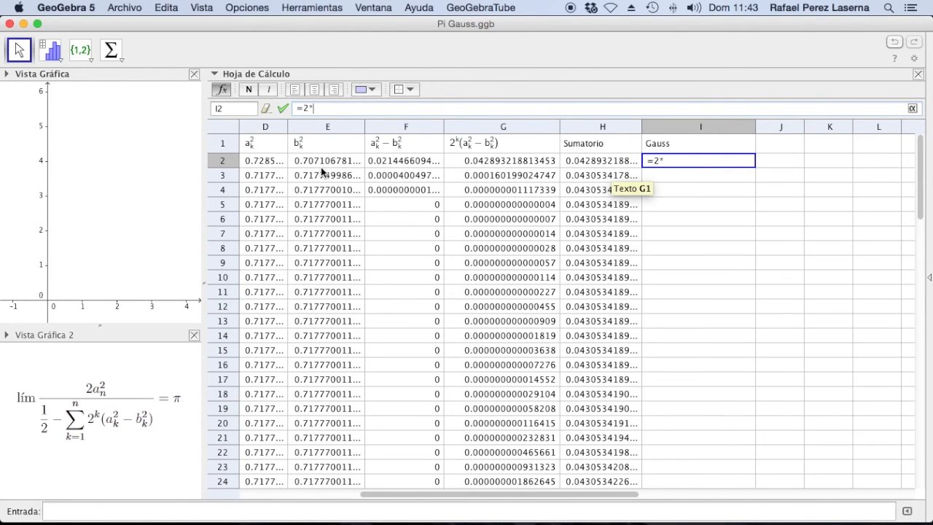
{"action": "scroll", "coordinate": [321, 166], "scroll_direction": "left", "scroll_amount": 1}
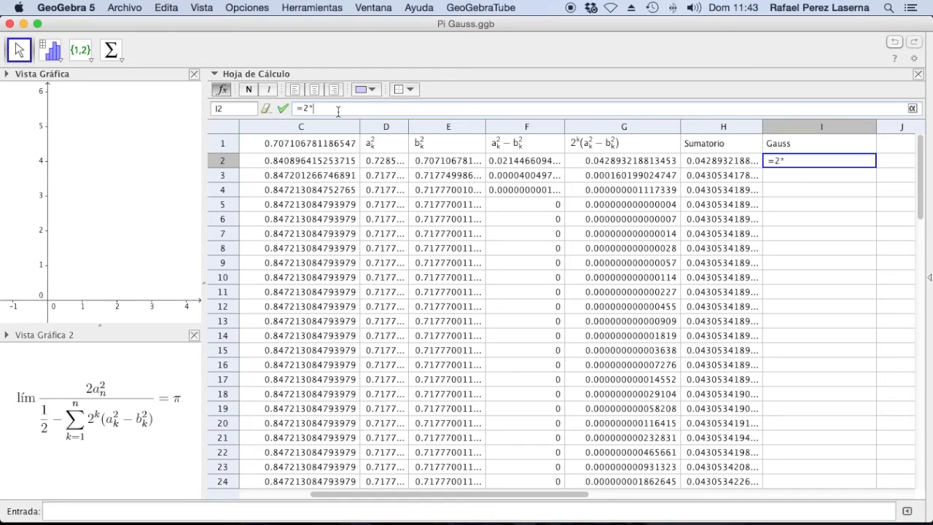
{"action": "type", "text": "D2"}
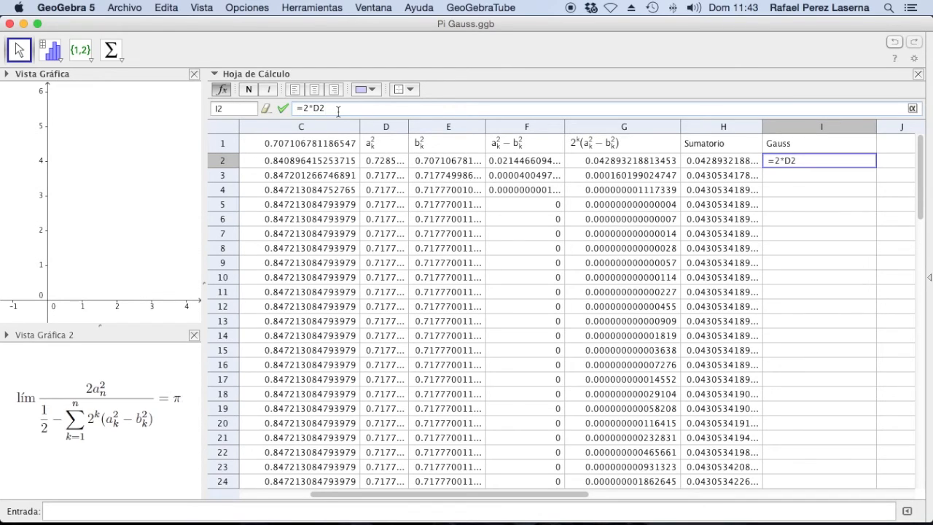
{"action": "type", "text": "/(0.5-H2"}
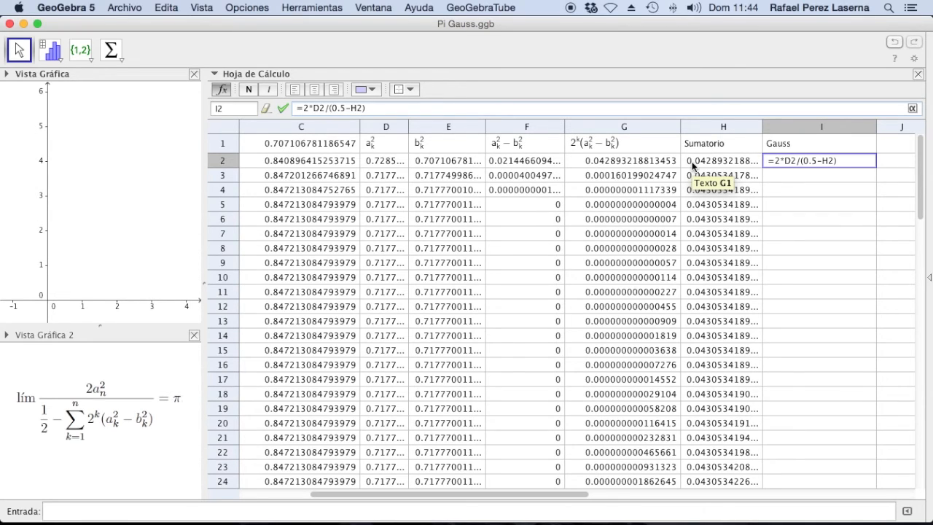
{"action": "key", "text": "Return"}
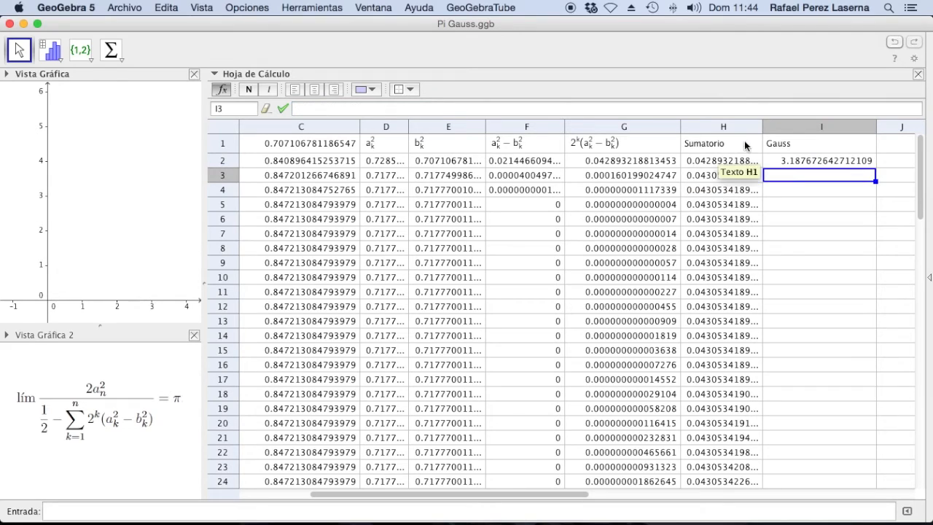
- Copy the Gauss formula in cell I2 down the numbered rows of column I
{"action": "left_click", "coordinate": [816, 160]}
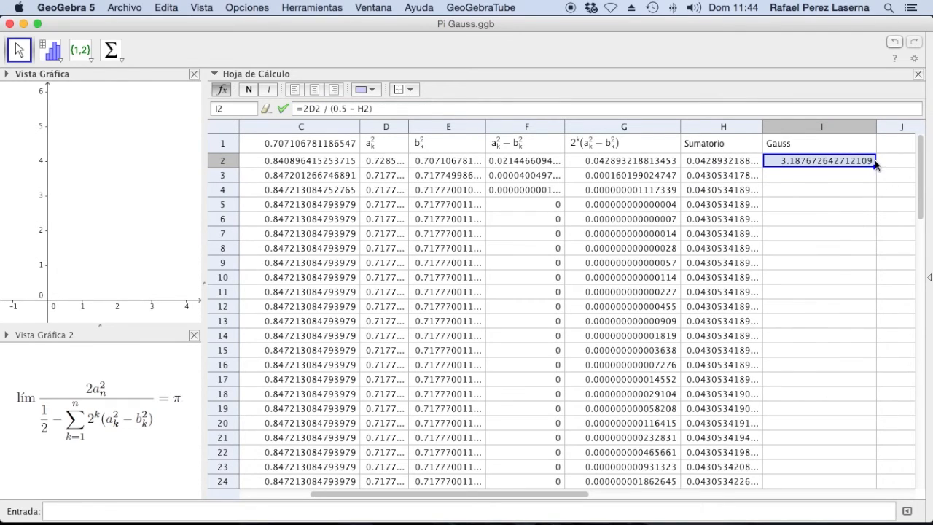
{"action": "left_click_drag", "start_coordinate": [875, 166], "coordinate": [844, 499]}
{"action": "left_click_drag", "start_coordinate": [843, 498], "coordinate": [842, 409]}
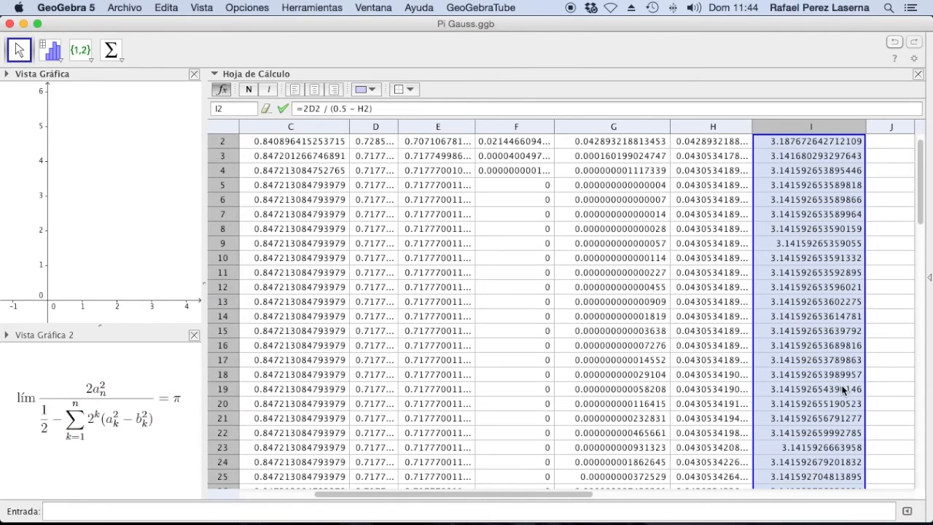
{"action": "scroll", "coordinate": [823, 317], "scroll_direction": "up", "scroll_amount": 2}
{"action": "scroll", "coordinate": [819, 326], "scroll_direction": "right", "scroll_amount": 3}
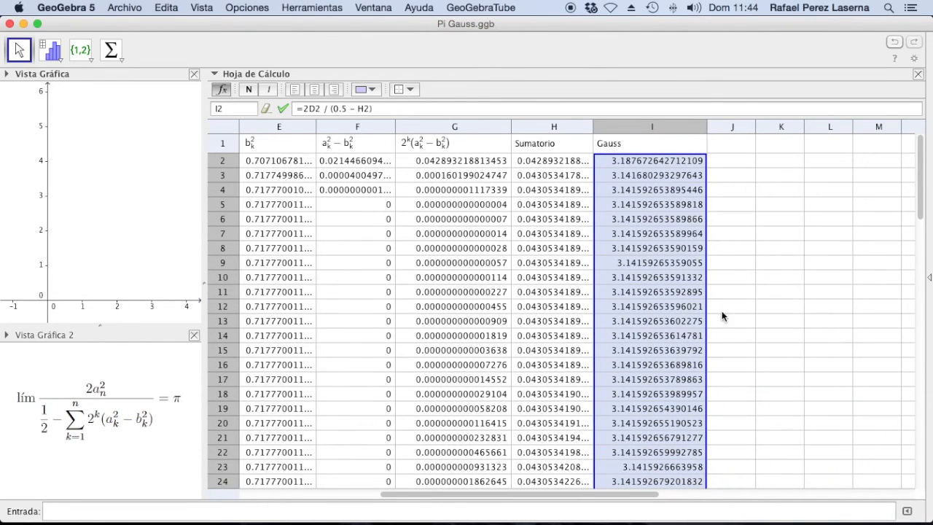
- Widen column J and enter the heading π -Gauss in cell J1, taking π from the special symbols
{"action": "left_click_drag", "start_coordinate": [756, 126], "coordinate": [809, 136]}
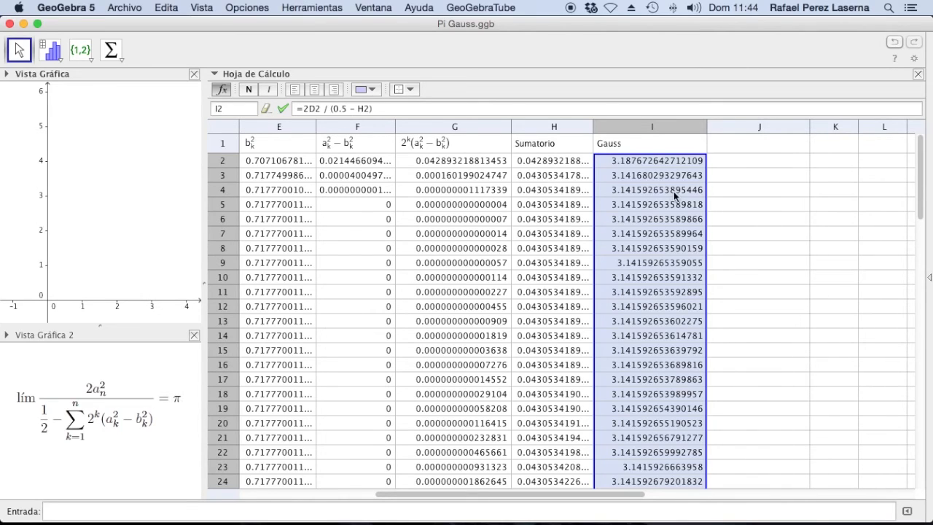
{"action": "left_click", "coordinate": [730, 142]}
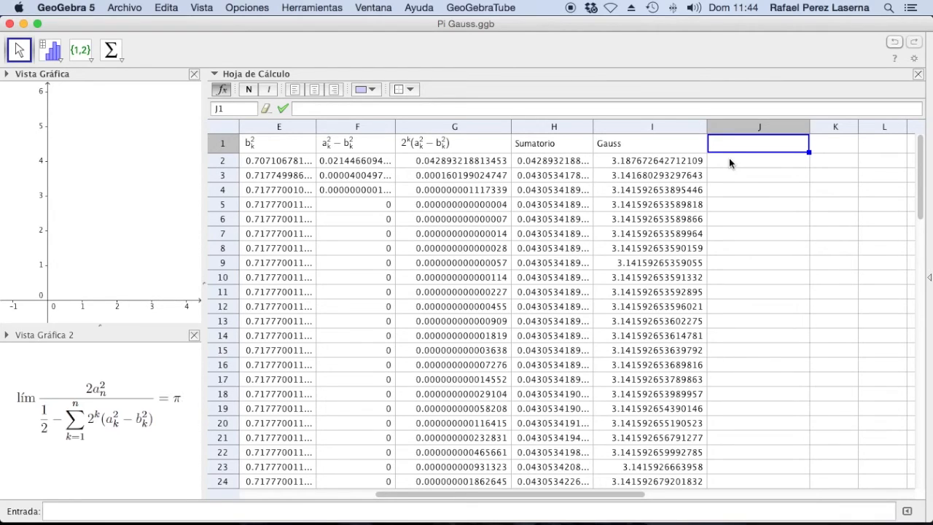
{"action": "left_click", "coordinate": [575, 110]}
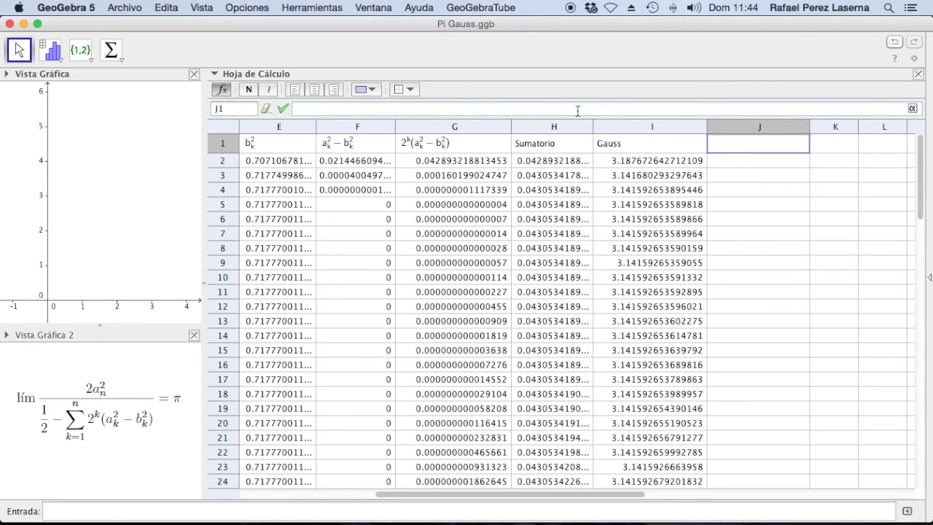
{"action": "left_click", "coordinate": [913, 110]}
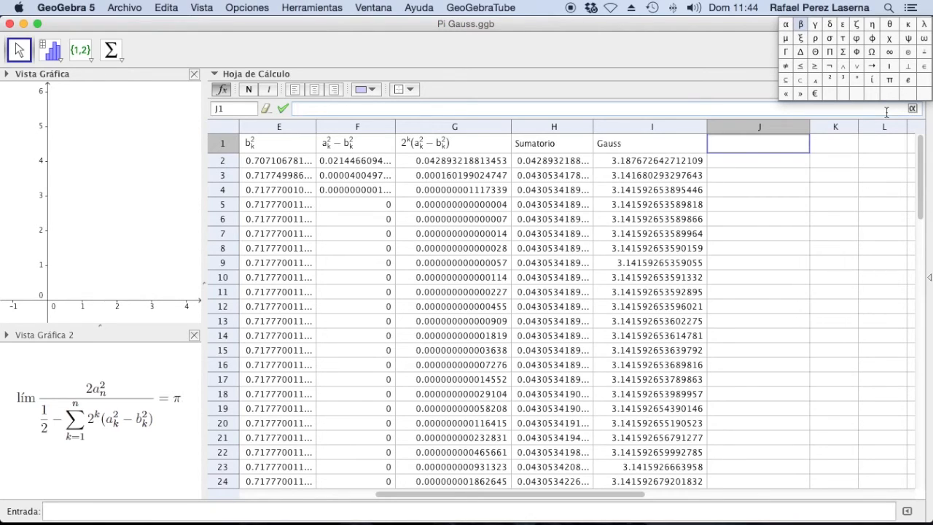
{"action": "left_click", "coordinate": [889, 80]}
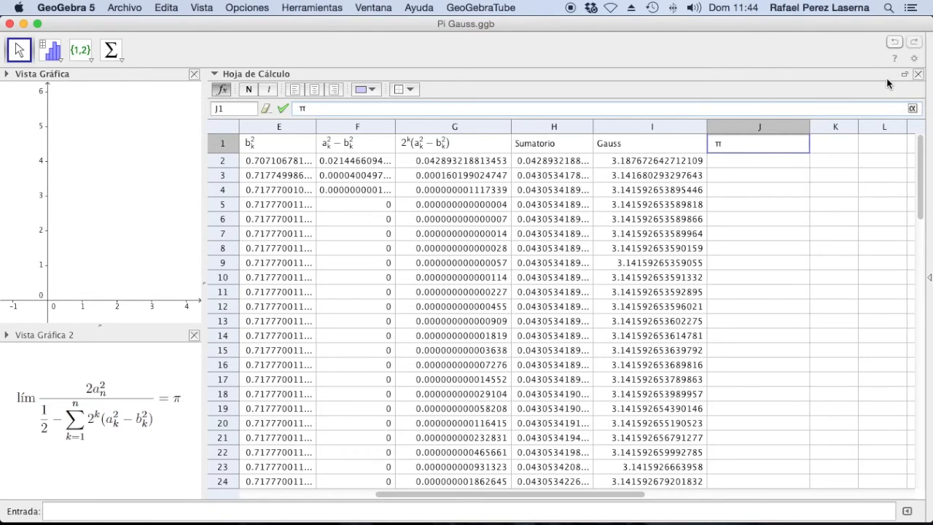
{"action": "type", "text": "-Gauss"}
{"action": "key", "text": "Return"}
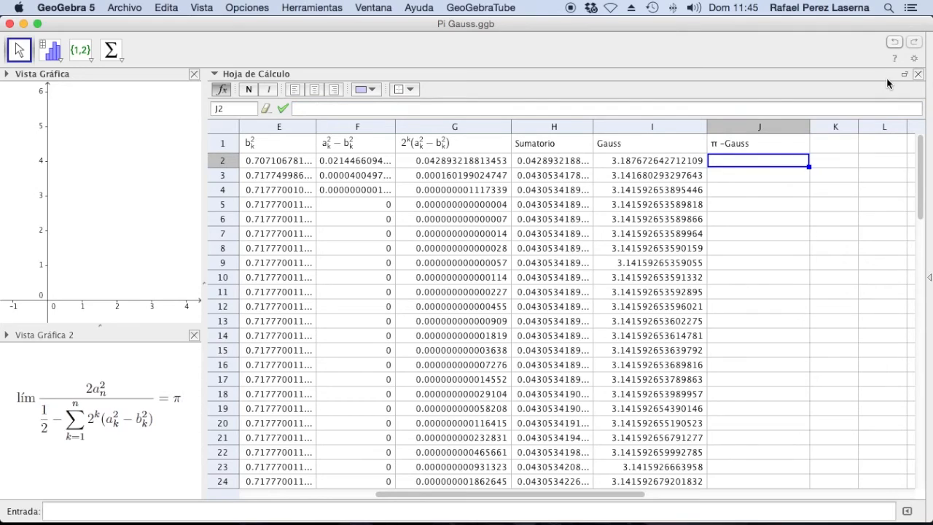
- Enter the formula =Pi-I2 in cell J2 to calculate the approximation error
{"action": "left_click", "coordinate": [534, 108]}
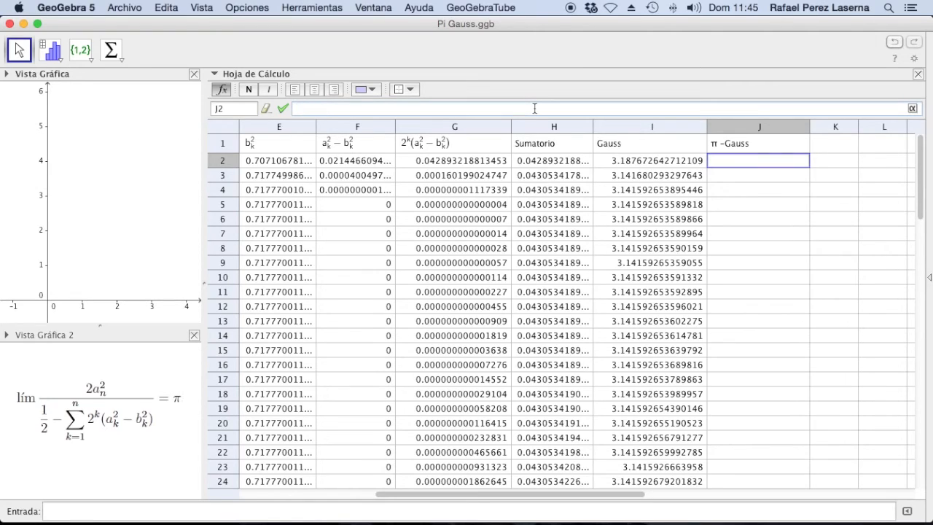
{"action": "type", "text": "=Pi-"}
{"action": "type", "text": "I2"}
{"action": "key", "text": "Return"}
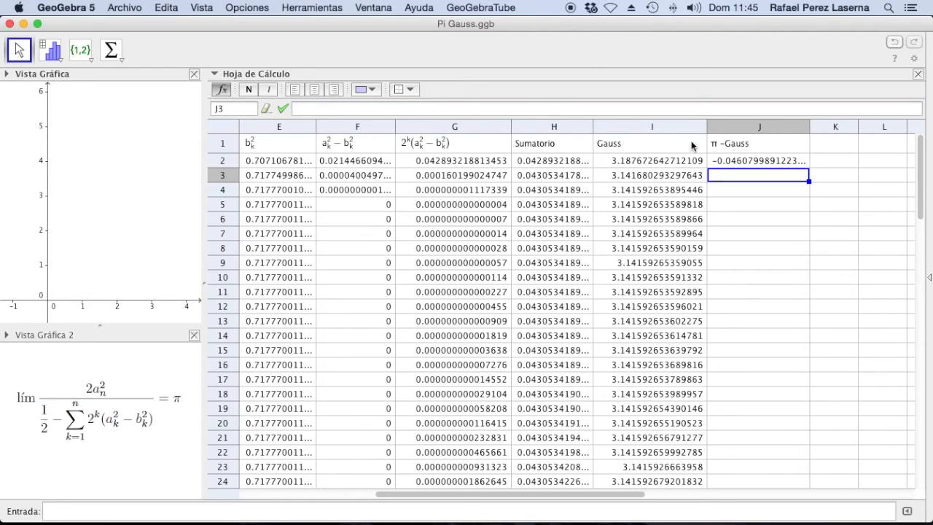
- Copy the error formula in cell J2 down the numbered rows of column J
{"action": "left_click", "coordinate": [766, 162]}
{"action": "left_click_drag", "start_coordinate": [807, 164], "coordinate": [799, 379]}
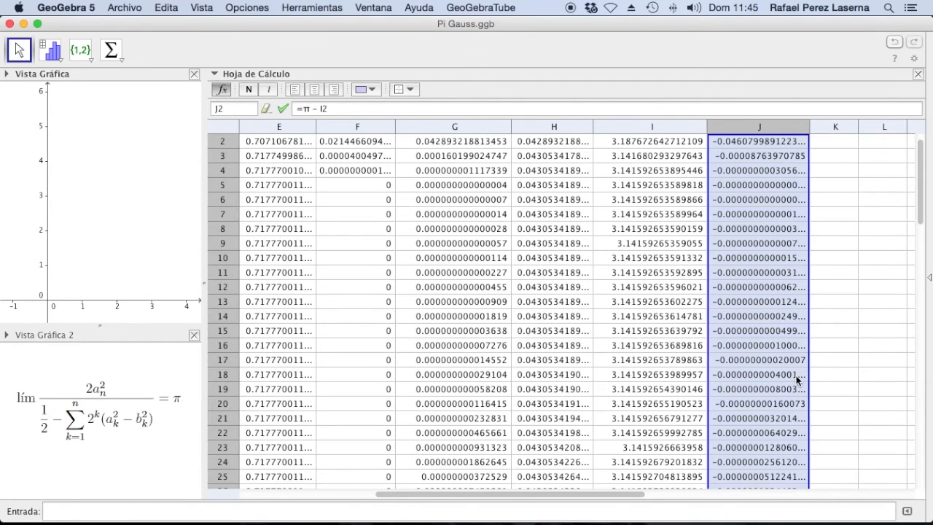
{"action": "scroll", "coordinate": [772, 313], "scroll_direction": "up", "scroll_amount": 1}
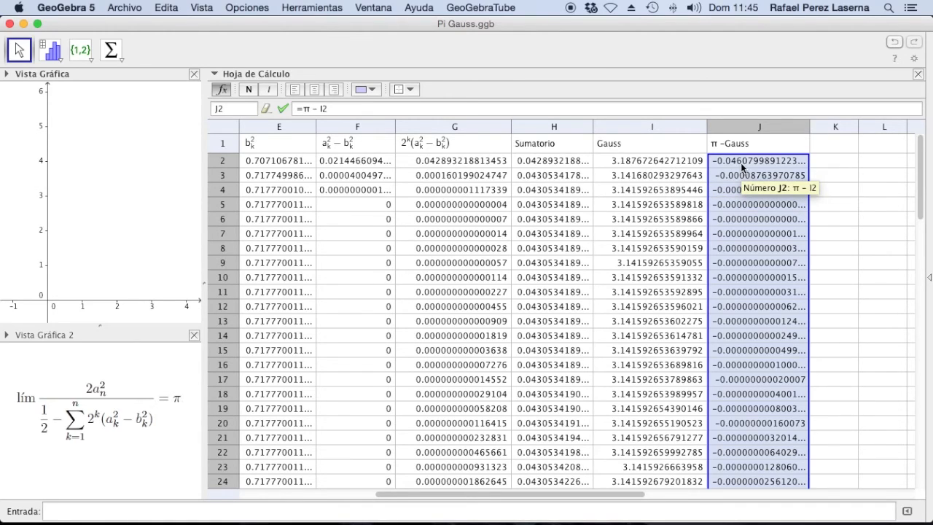
- Review the Gauss approximations in rows 3 to 6 of column I and widen column J to show every decimal
{"action": "left_click", "coordinate": [682, 177]}
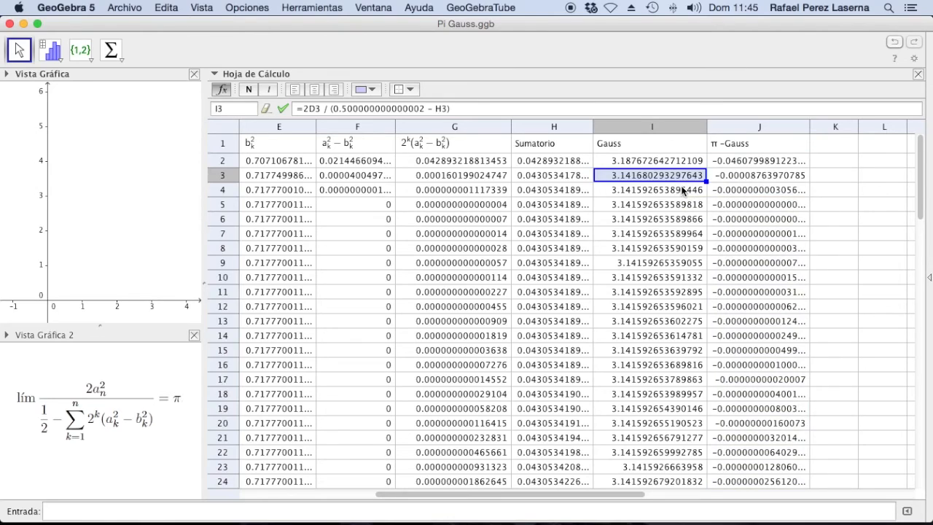
{"action": "left_click", "coordinate": [682, 191]}
{"action": "left_click", "coordinate": [679, 204]}
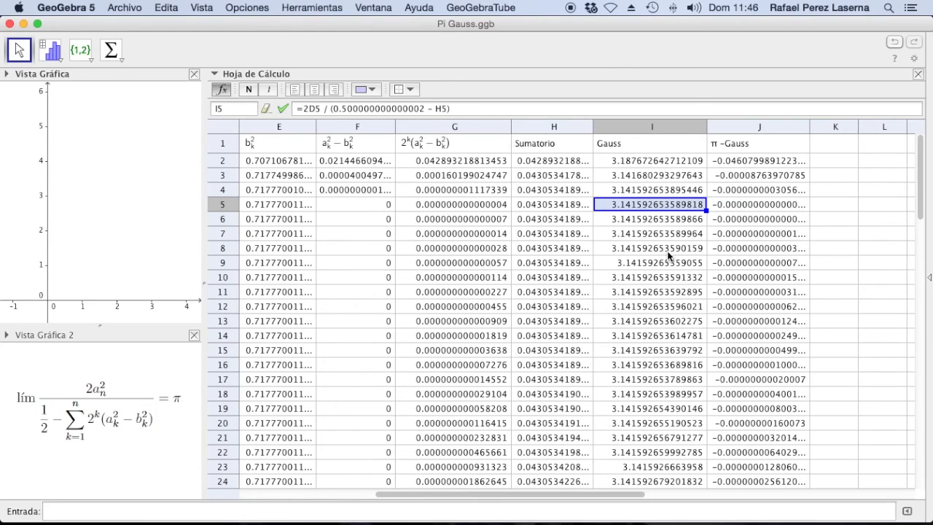
{"action": "mouse_move", "coordinate": [667, 254]}
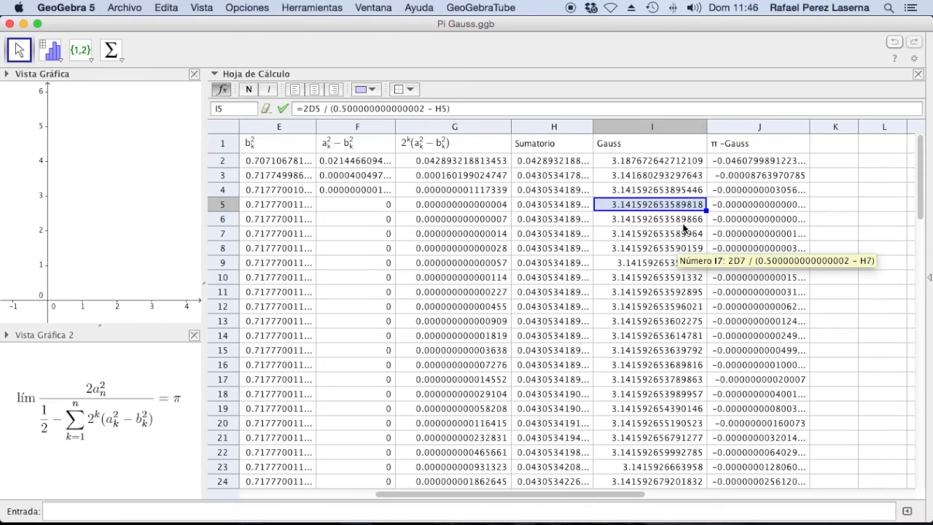
{"action": "left_click", "coordinate": [683, 222]}
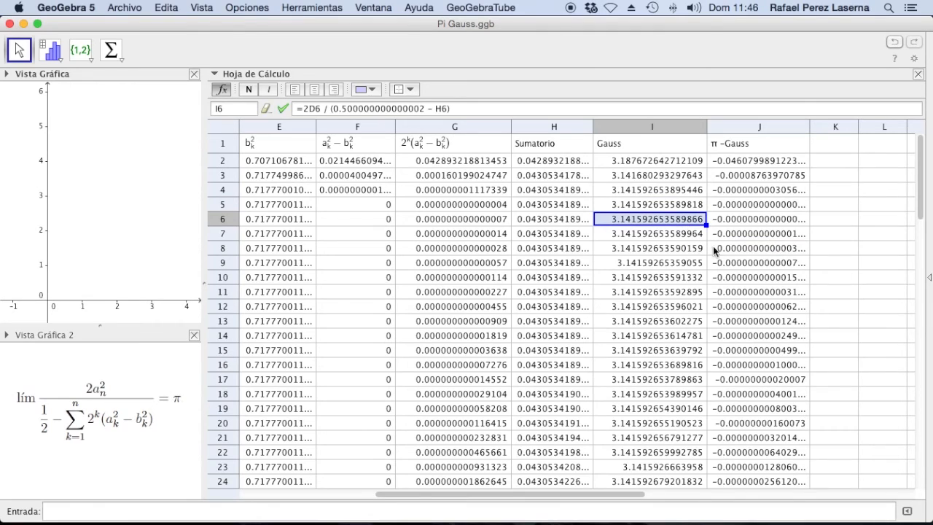
{"action": "left_click_drag", "start_coordinate": [809, 127], "coordinate": [835, 127]}
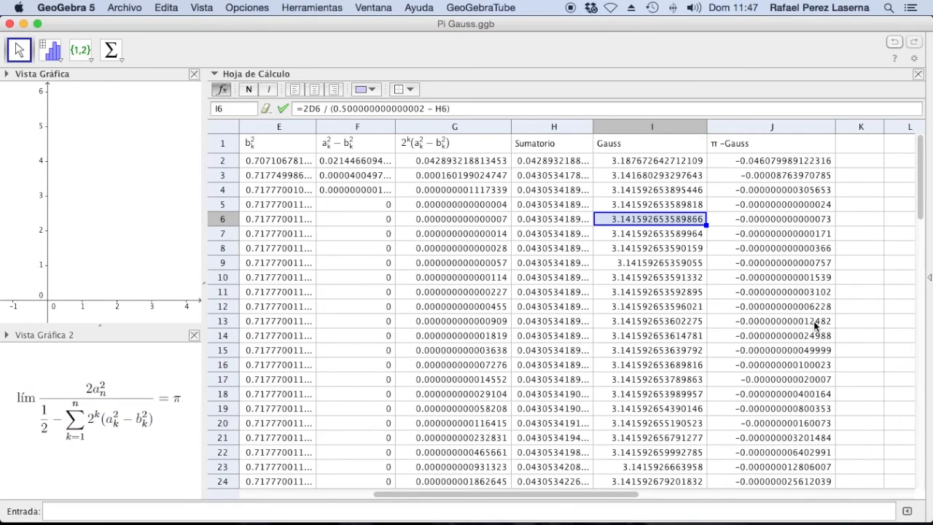
- Examine how the π -Gauss error in column J evolves from row 5 down to the last filled row, 60
{"action": "left_click", "coordinate": [813, 204]}
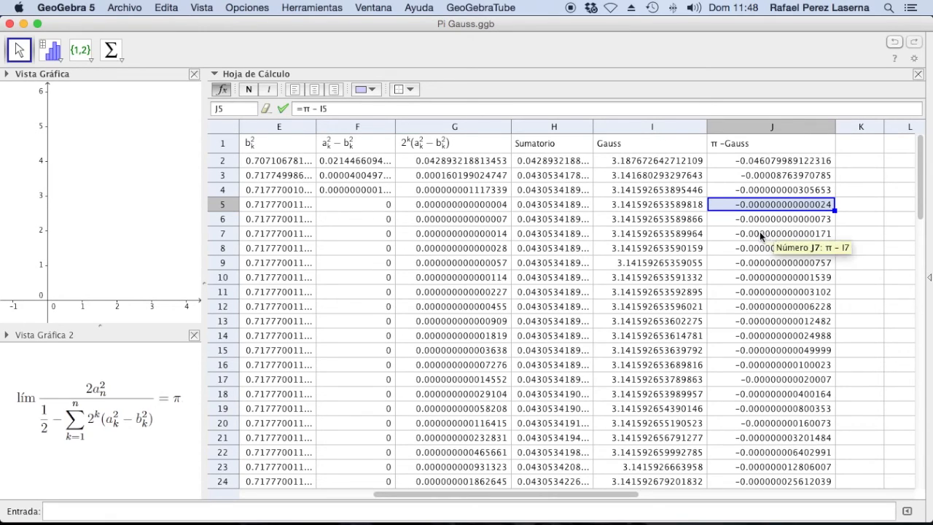
{"action": "scroll", "coordinate": [784, 311], "scroll_direction": "down", "scroll_amount": 2}
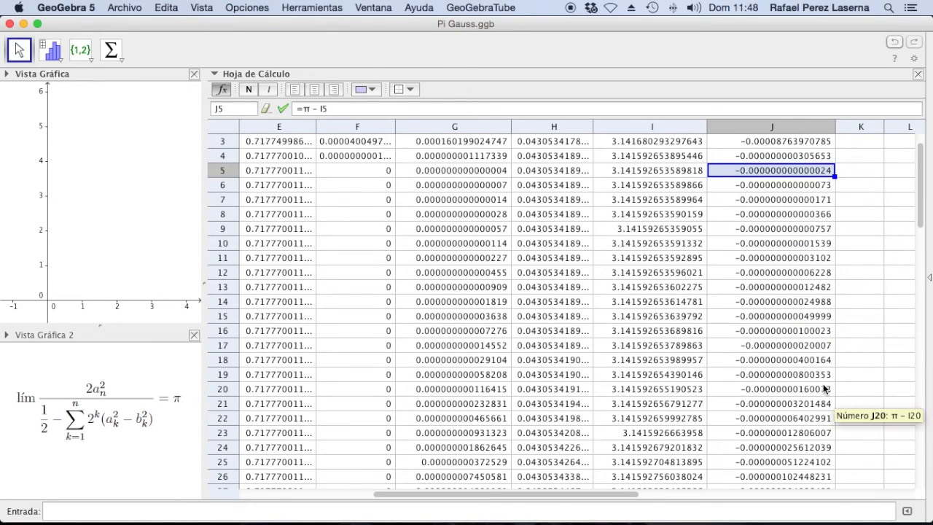
{"action": "scroll", "coordinate": [818, 392], "scroll_direction": "down", "scroll_amount": 1}
{"action": "scroll", "coordinate": [820, 392], "scroll_direction": "down", "scroll_amount": 15}
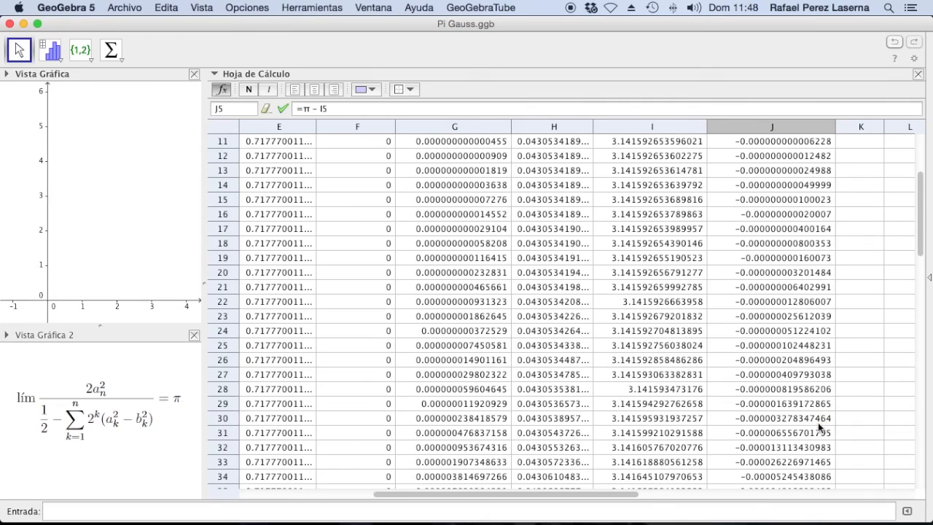
{"action": "scroll", "coordinate": [810, 437], "scroll_direction": "down", "scroll_amount": 20}
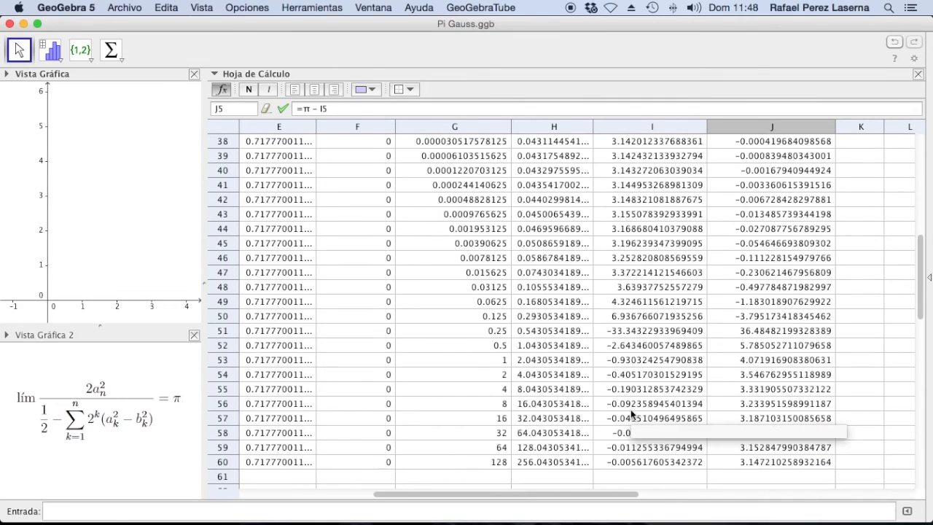
{"action": "scroll", "coordinate": [630, 417], "scroll_direction": "down", "scroll_amount": 17}
{"action": "scroll", "coordinate": [641, 270], "scroll_direction": "up", "scroll_amount": 6}
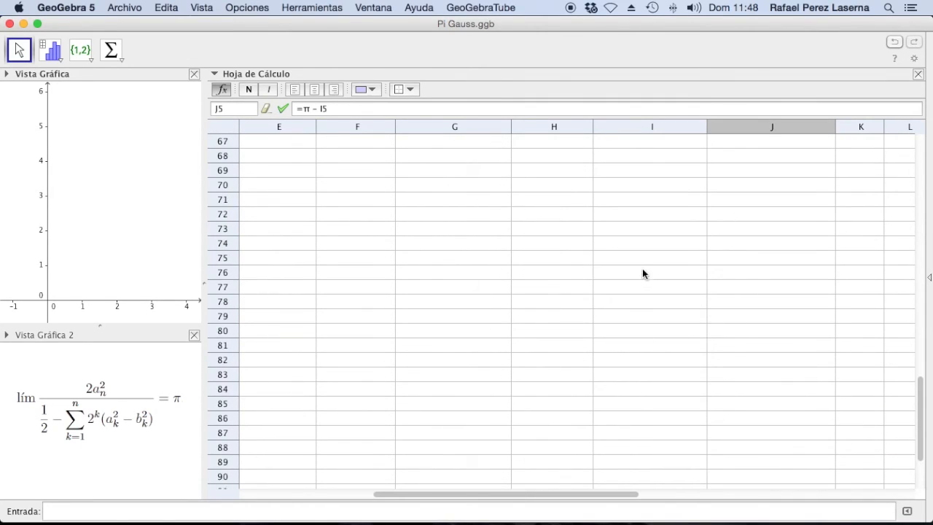
{"action": "scroll", "coordinate": [464, 250], "scroll_direction": "up", "scroll_amount": 8}
{"action": "scroll", "coordinate": [460, 252], "scroll_direction": "right", "scroll_amount": 2}
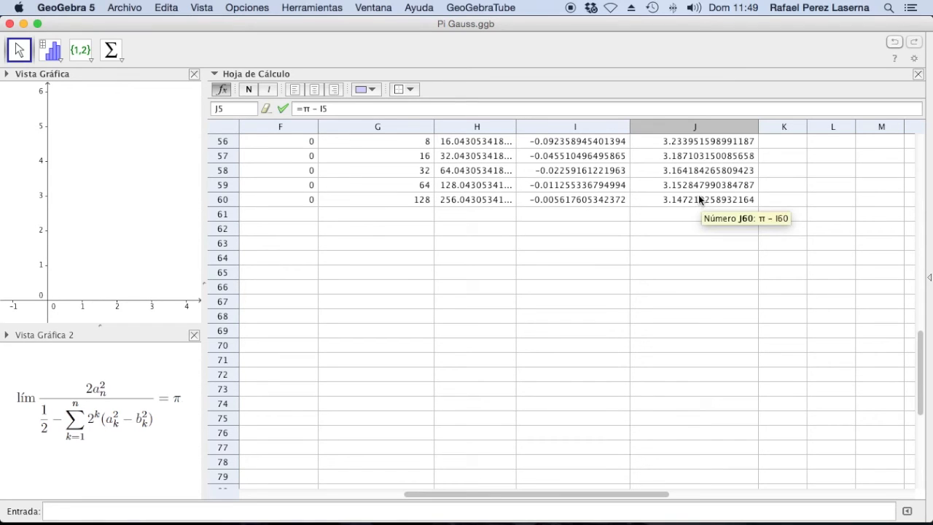
{"action": "scroll", "coordinate": [698, 184], "scroll_direction": "down", "scroll_amount": 1}
{"action": "scroll", "coordinate": [699, 184], "scroll_direction": "up", "scroll_amount": 2}
{"action": "scroll", "coordinate": [699, 185], "scroll_direction": "right", "scroll_amount": 1}
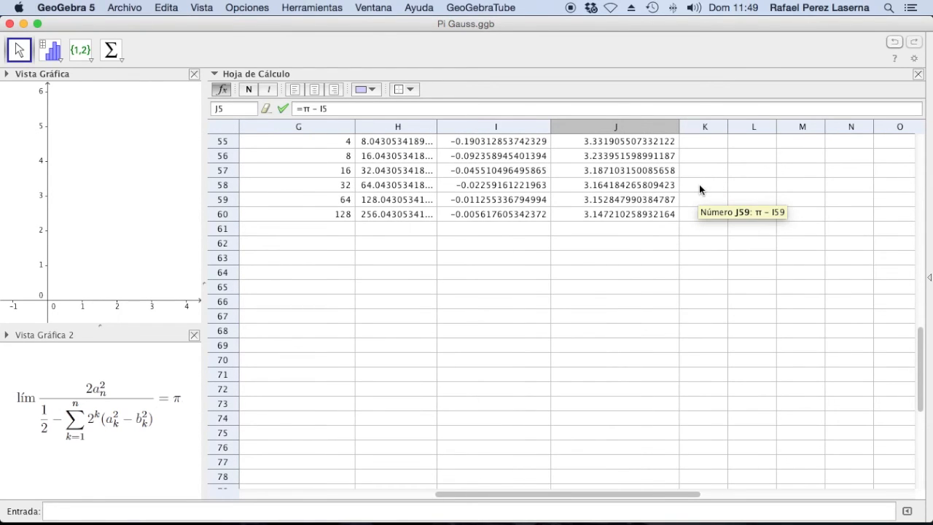
{"action": "left_click", "coordinate": [618, 220]}
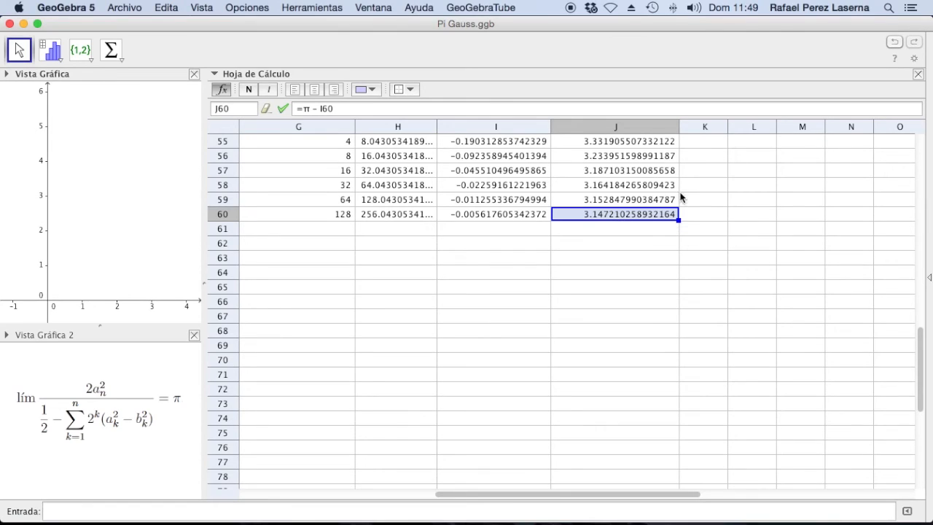
{"action": "scroll", "coordinate": [685, 196], "scroll_direction": "down", "scroll_amount": 5}
{"action": "scroll", "coordinate": [690, 182], "scroll_direction": "up", "scroll_amount": 20}
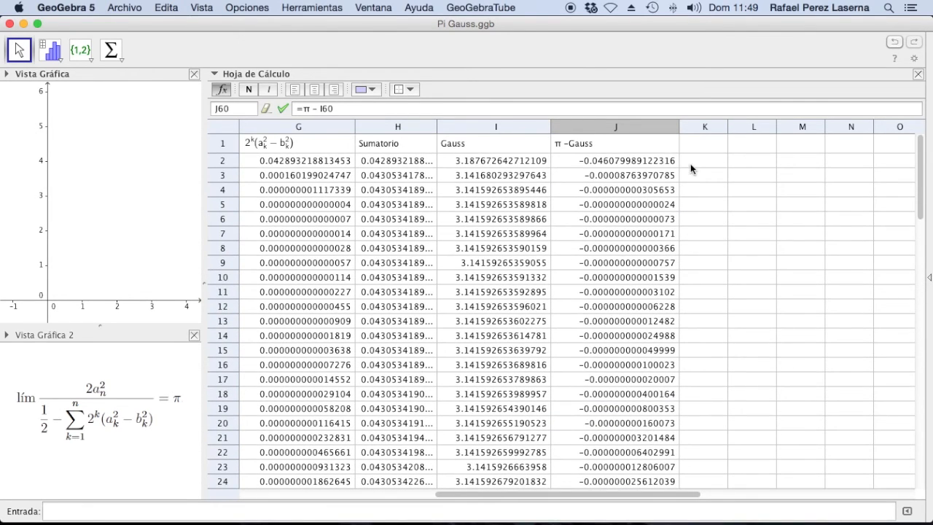
- Try to create a point in cell K2 from the iteration number and the Gauss value with =(A2,I2)
{"action": "left_click", "coordinate": [688, 159]}
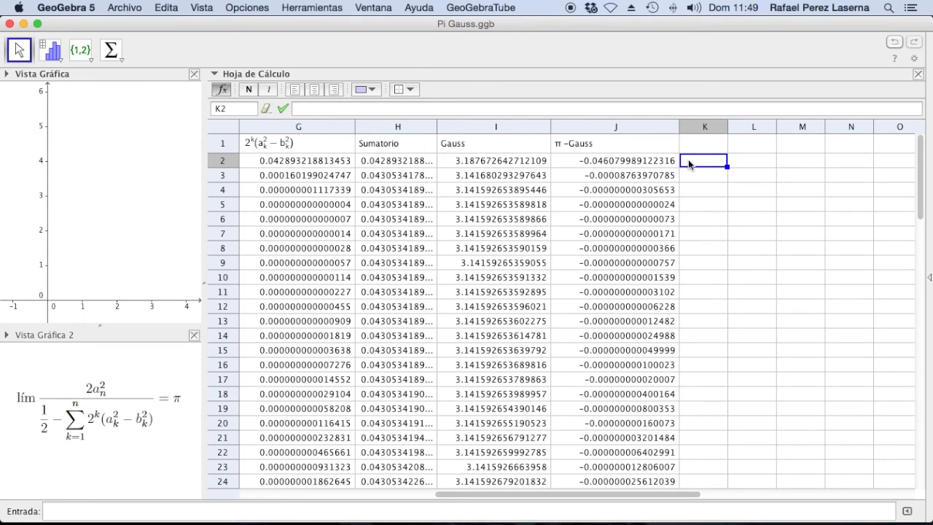
{"action": "type", "text": "=A2,I2"}
{"action": "left_click", "coordinate": [302, 108]}
{"action": "key", "text": "BackSpace"}
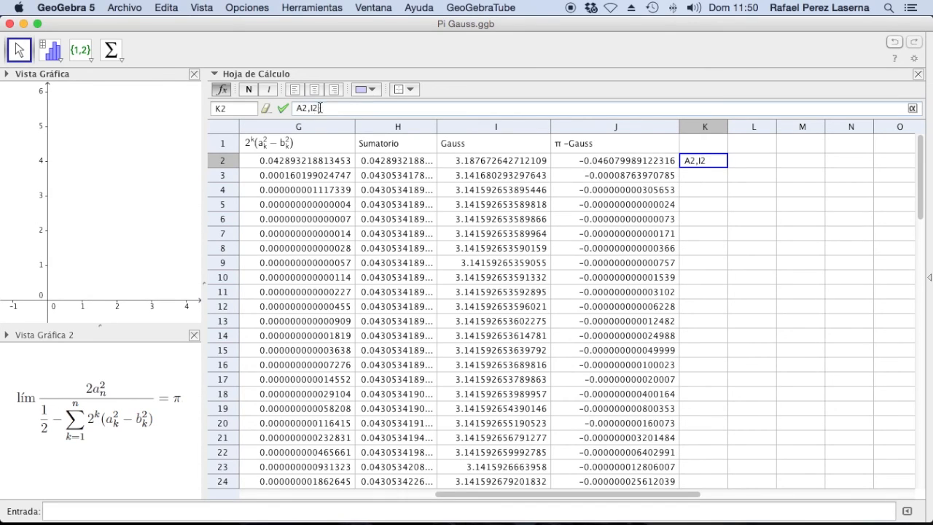
{"action": "key", "text": "BackSpace"}
{"action": "key", "text": "BackSpace"}
{"action": "key", "text": "BackSpace"}
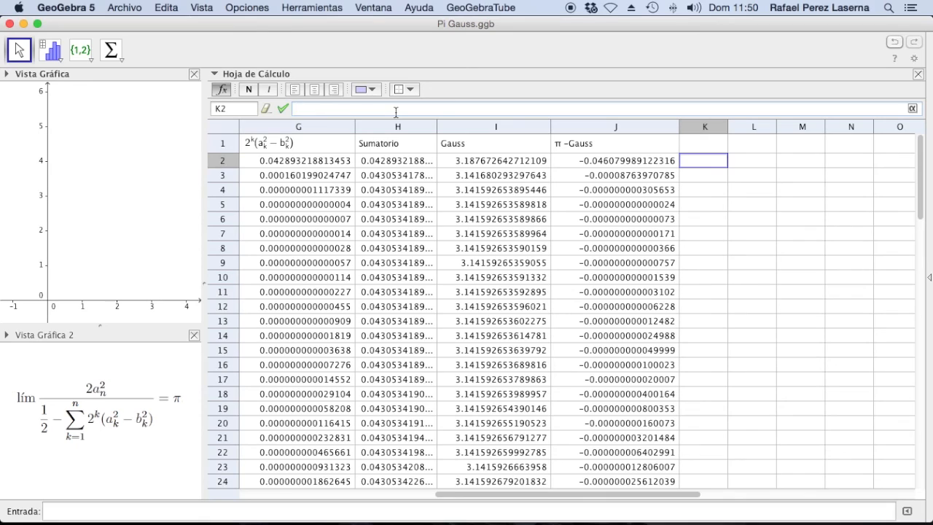
{"action": "type", "text": "=(A2,I2"}
{"action": "key", "text": "Return"}
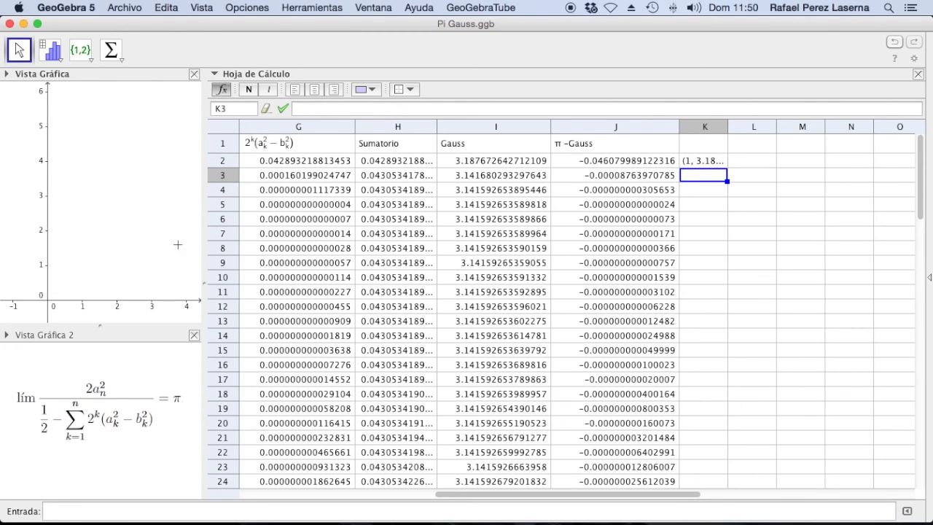
- Copy the point formula in cell K2 down the numbered rows and check the graphics view for the points
{"action": "left_click", "coordinate": [709, 162]}
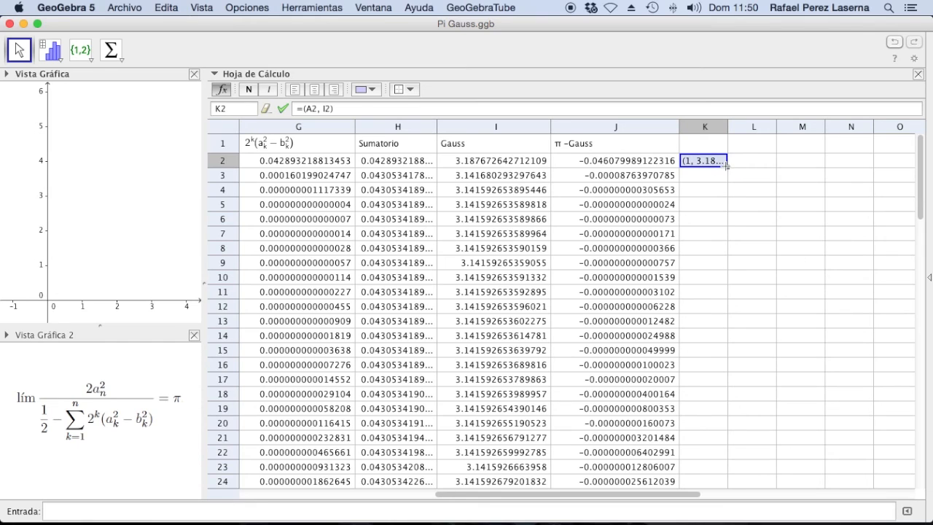
{"action": "left_click_drag", "start_coordinate": [727, 166], "coordinate": [702, 374]}
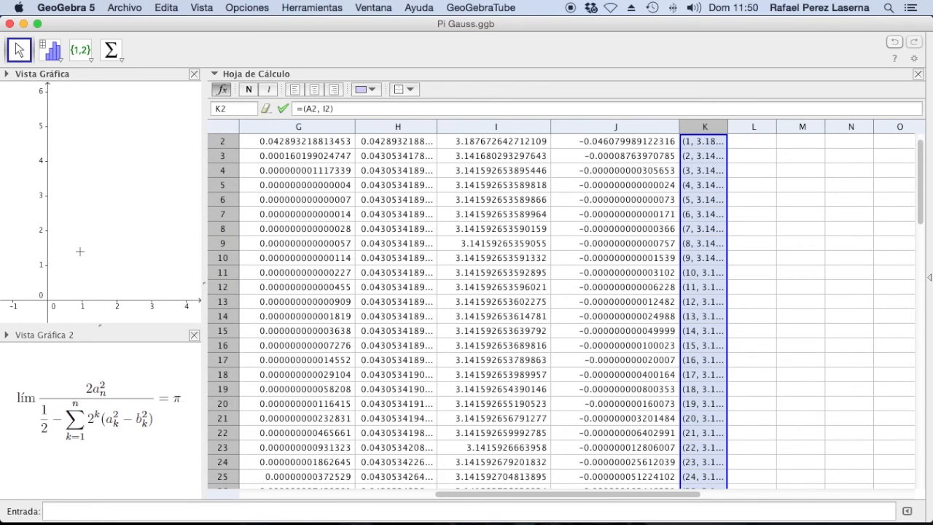
{"action": "left_click", "coordinate": [86, 75]}
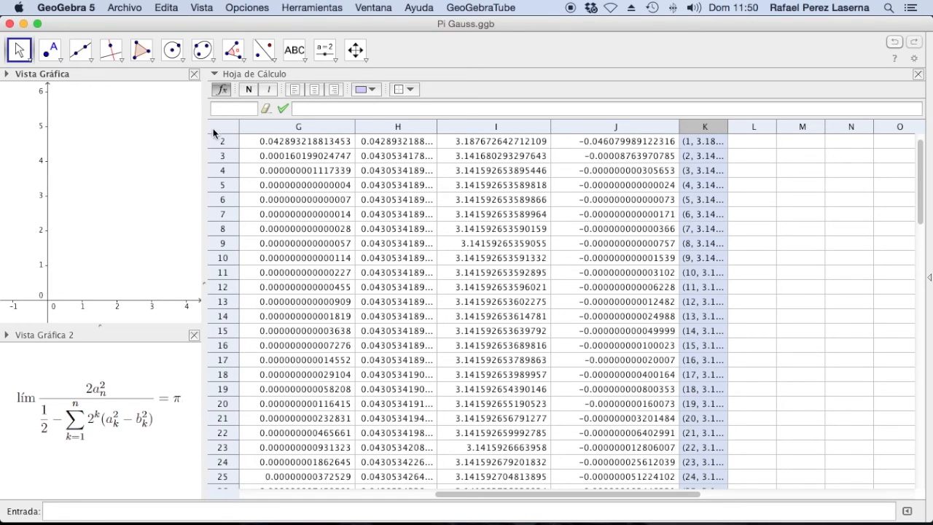
- Delete all the point objects in column K and check the column down to row 100
{"action": "right_click", "coordinate": [711, 130]}
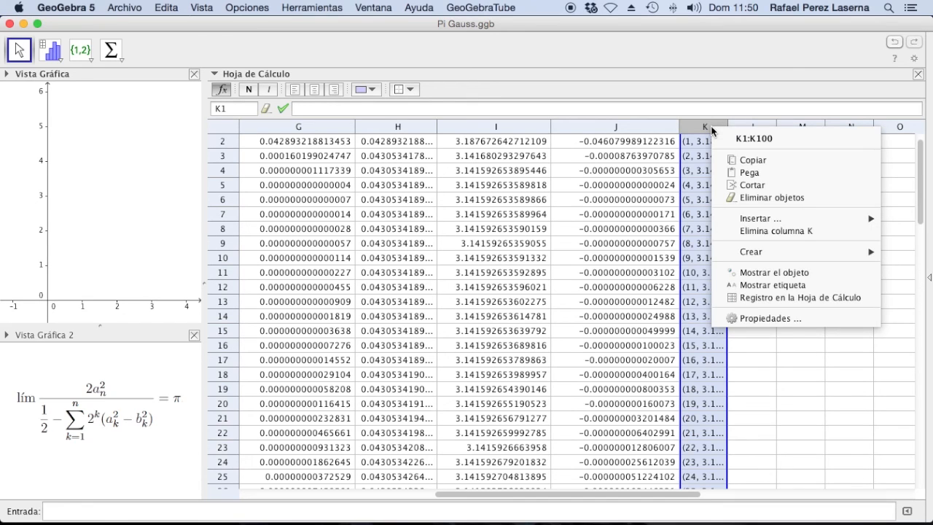
{"action": "left_click", "coordinate": [765, 198]}
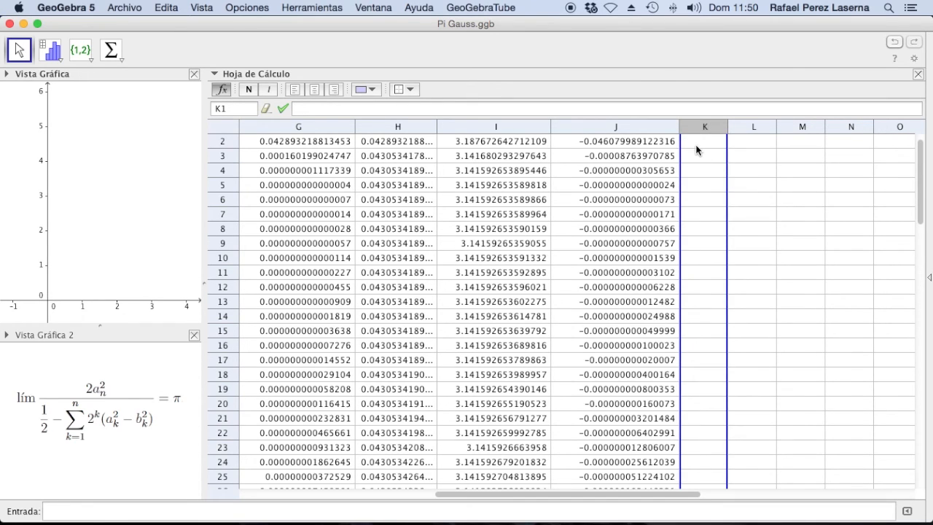
{"action": "scroll", "coordinate": [697, 150], "scroll_direction": "down", "scroll_amount": 6}
{"action": "scroll", "coordinate": [700, 155], "scroll_direction": "down", "scroll_amount": 18}
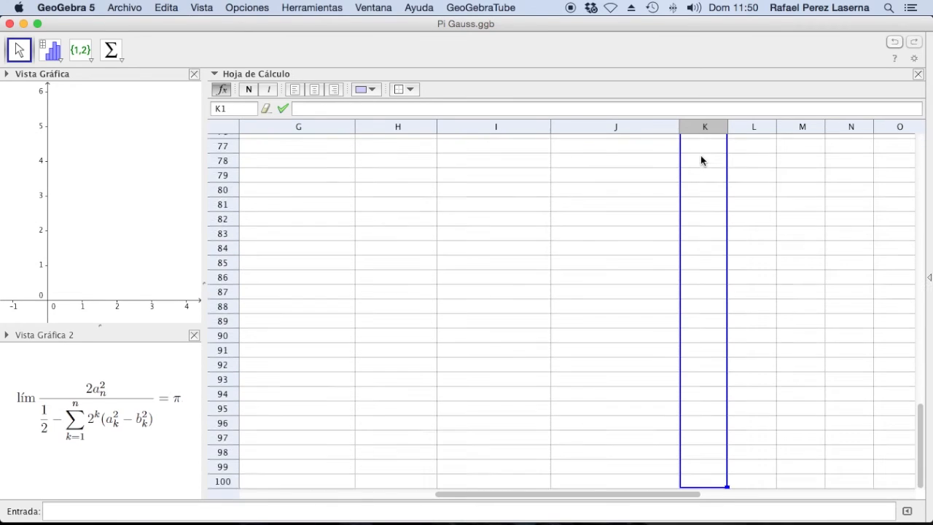
{"action": "scroll", "coordinate": [699, 157], "scroll_direction": "up", "scroll_amount": 20}
{"action": "scroll", "coordinate": [696, 159], "scroll_direction": "right", "scroll_amount": 2}
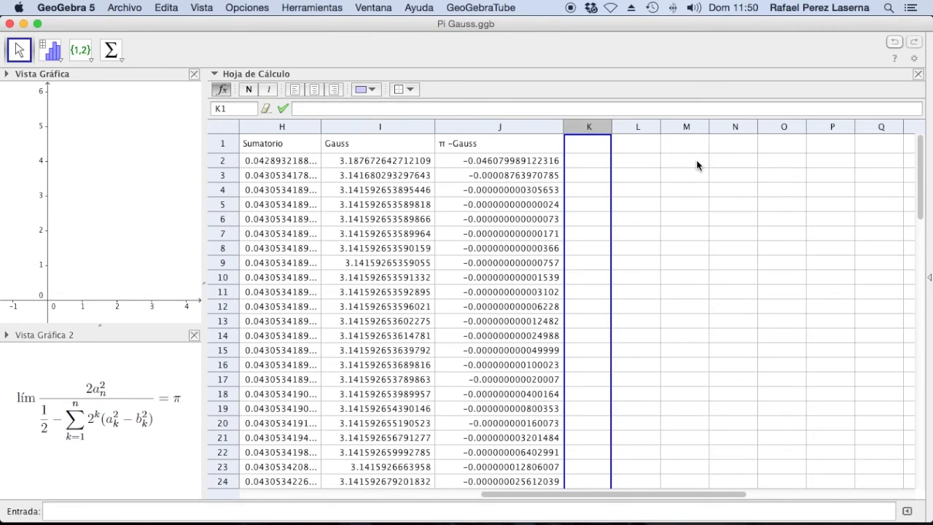
- Make the main graphics view active and enter the point formula =(A2,I2) in cell K2
{"action": "left_click", "coordinate": [582, 166]}
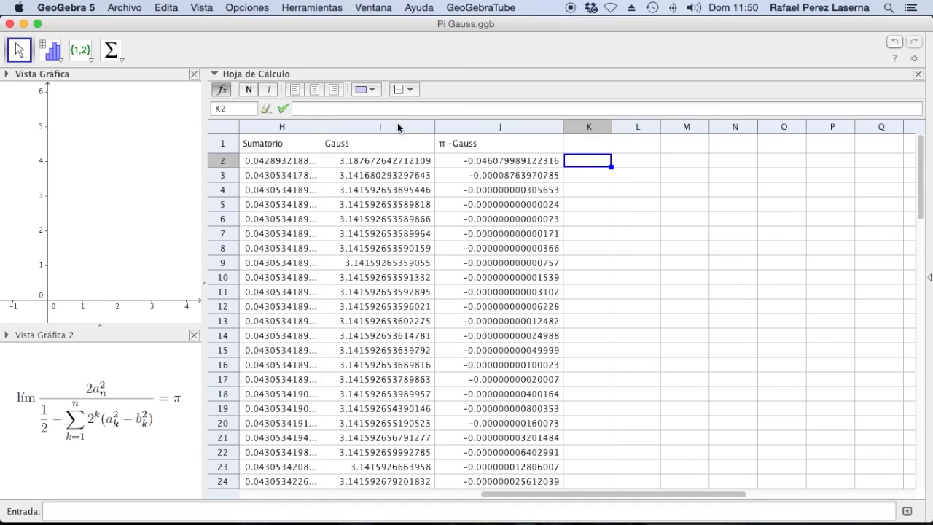
{"action": "left_click", "coordinate": [155, 85]}
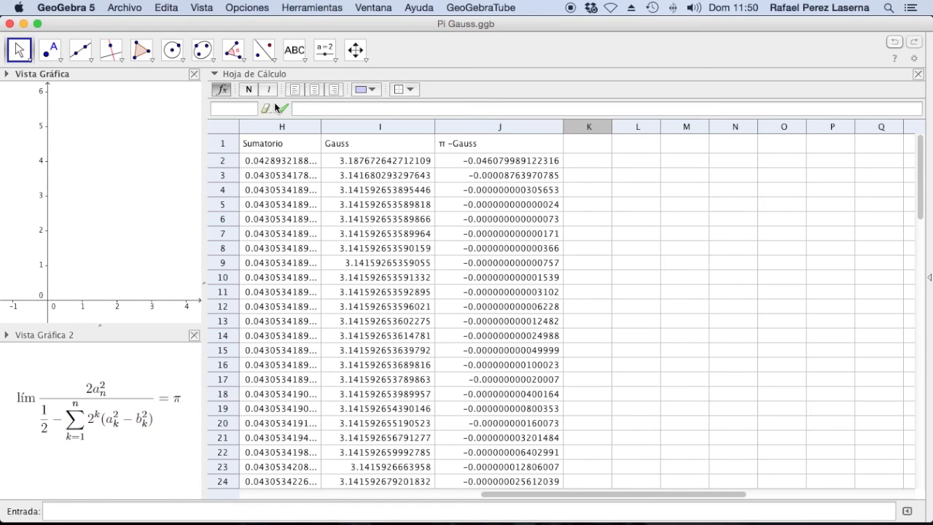
{"action": "left_click", "coordinate": [591, 162]}
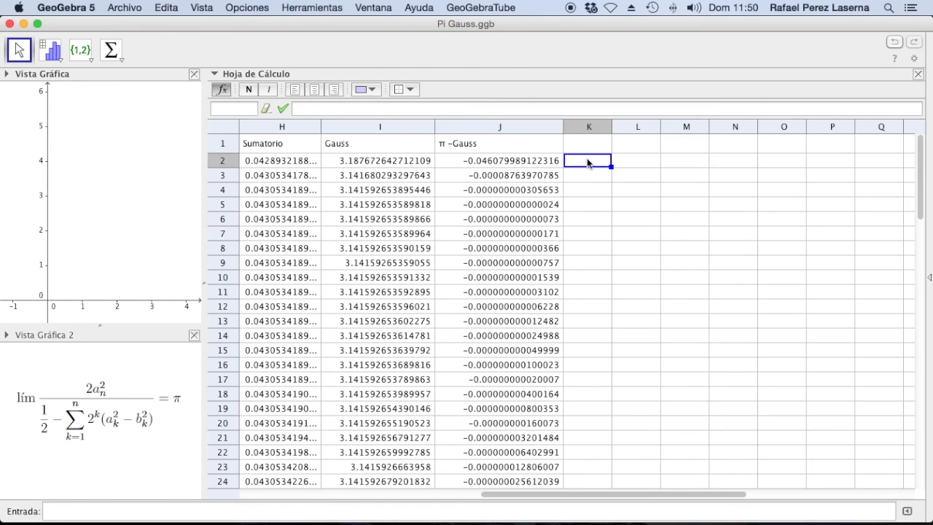
{"action": "type", "text": "=(A)1,I"}
{"action": "key", "text": "BackSpace"}
{"action": "type", "text": "2,I2"}
{"action": "key", "text": "Return"}
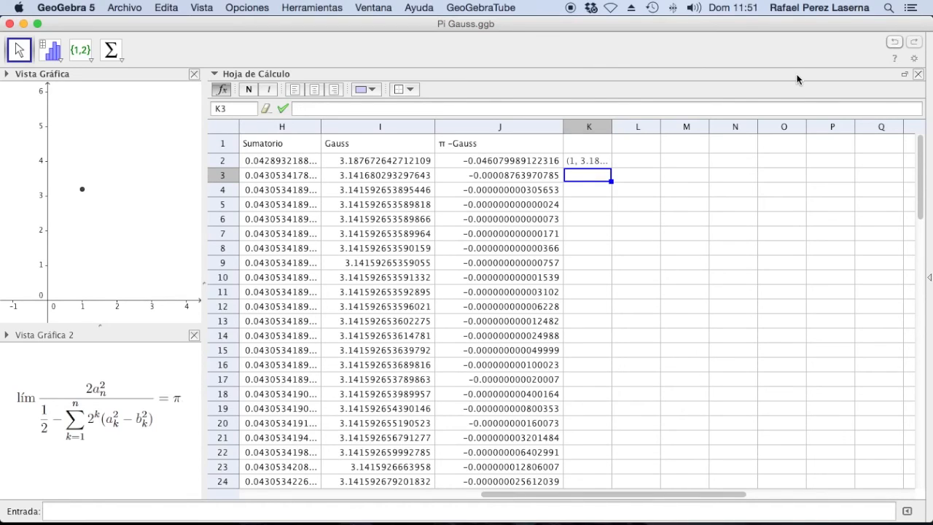
- Copy the point formula in cell K2 down the numbered rows of column K and widen the graphics view to about x = 17
{"action": "left_click", "coordinate": [606, 162]}
{"action": "left_click_drag", "start_coordinate": [612, 167], "coordinate": [616, 430]}
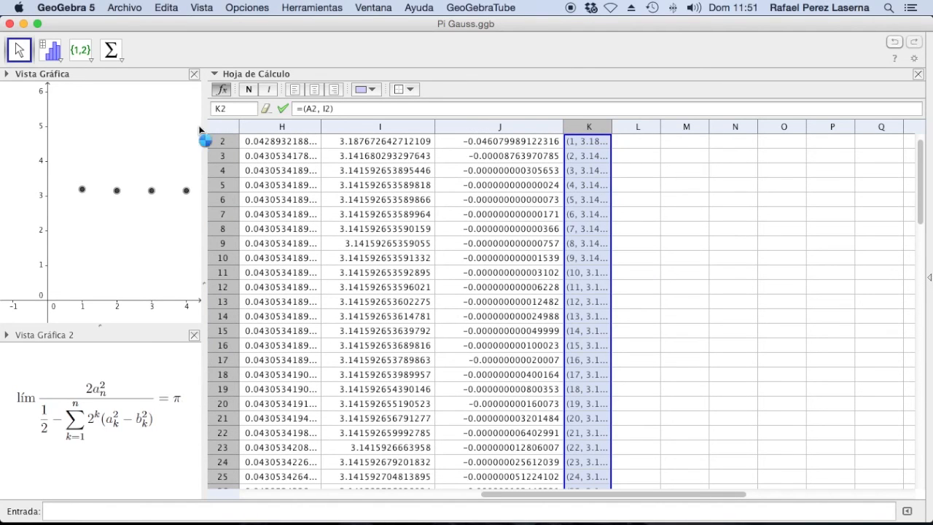
{"action": "left_click_drag", "start_coordinate": [205, 102], "coordinate": [652, 179]}
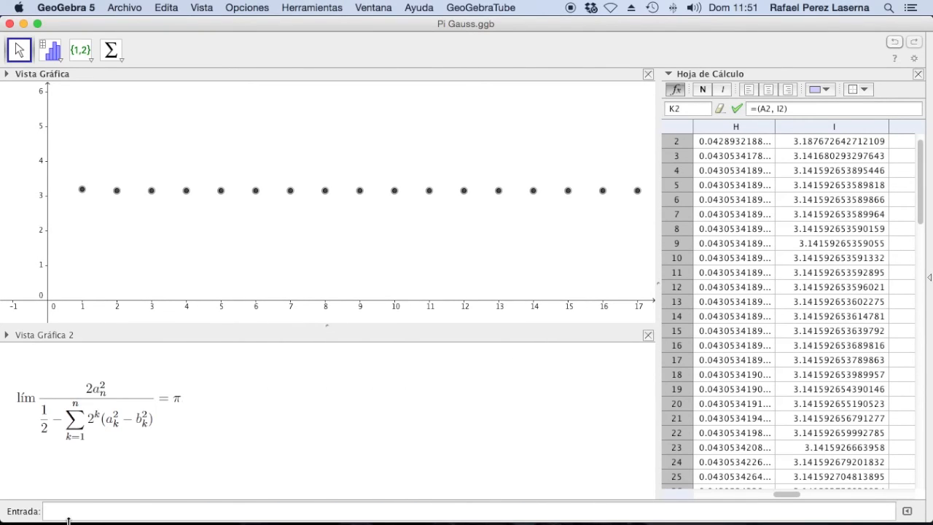
- Plot the horizontal line y=Pi in the main graphics view alongside the approximation points
{"action": "left_click", "coordinate": [155, 83]}
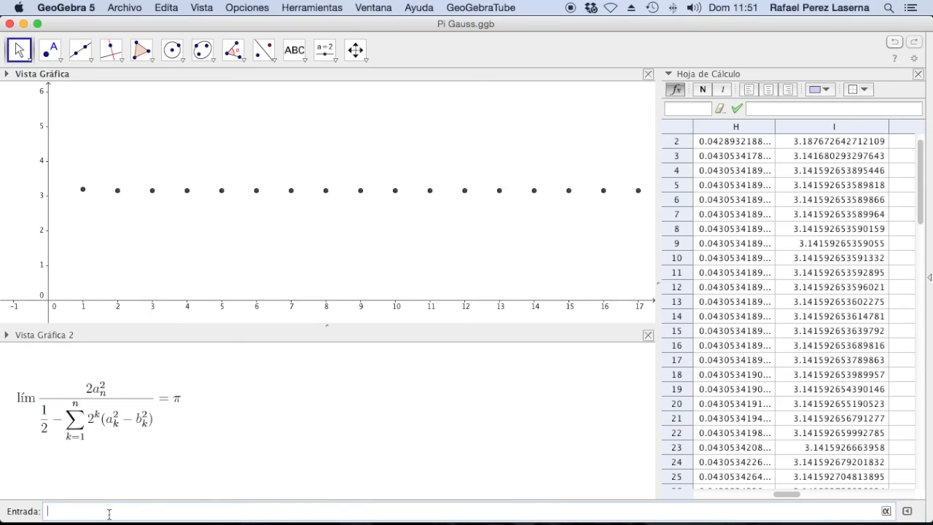
{"action": "type", "text": "y=Pi"}
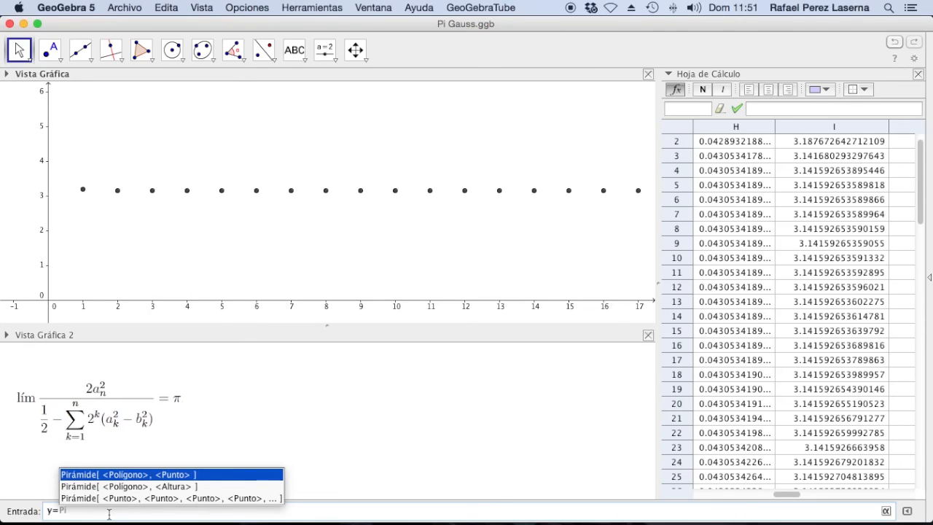
{"action": "key", "text": "Down"}
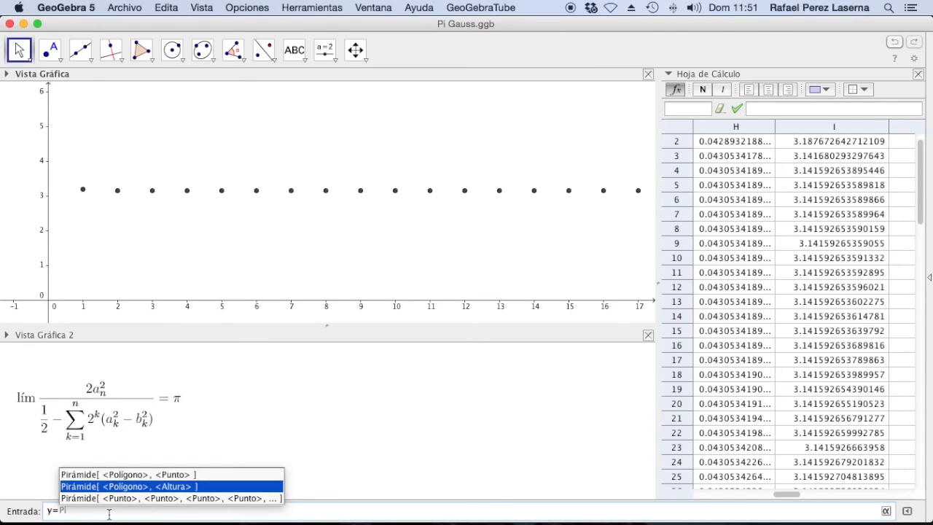
{"action": "key", "text": "Escape"}
{"action": "key", "text": "Return"}
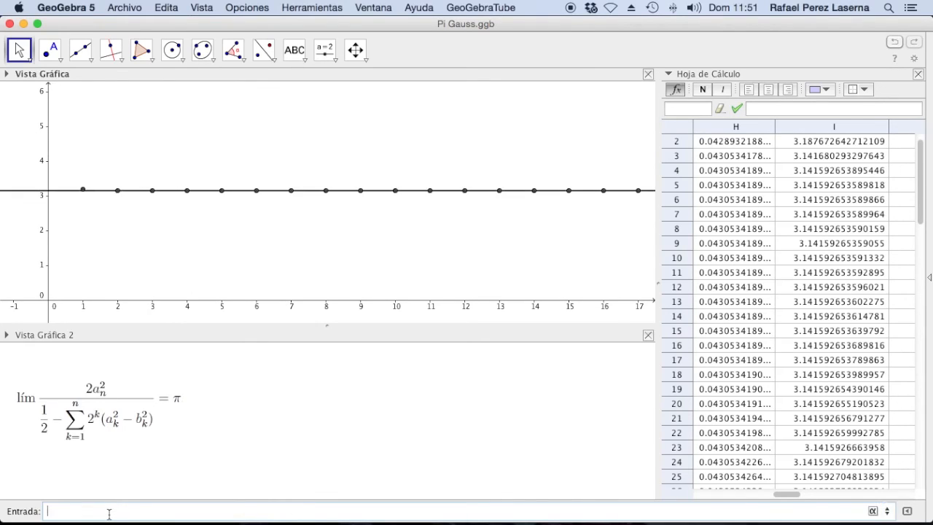
- Change the colour of the horizontal line y = π in the main graphics view to red
{"action": "left_click", "coordinate": [8, 75]}
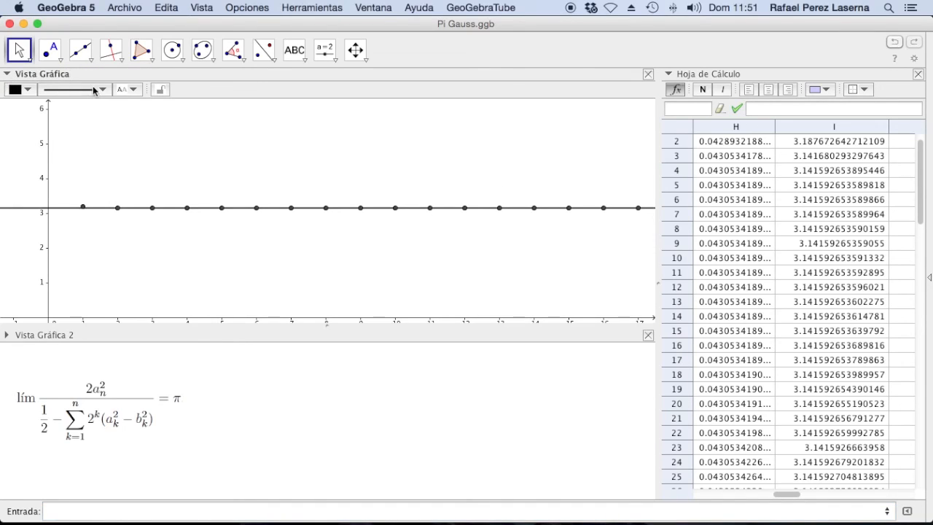
{"action": "left_click", "coordinate": [28, 89]}
{"action": "left_click", "coordinate": [13, 104]}
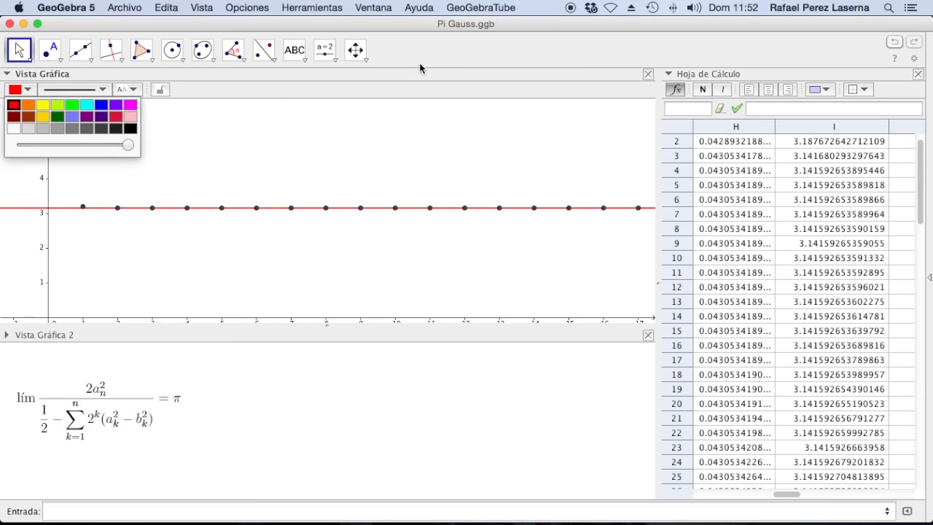
{"action": "left_click", "coordinate": [453, 50]}
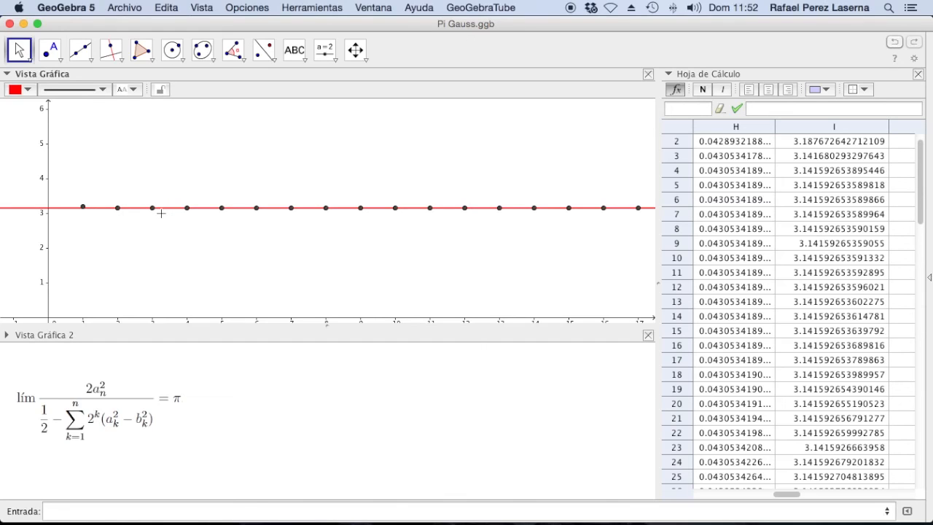
- Examine how the approximation points lie along the red line y = π, extending the visible range to about x = 20
{"action": "scroll", "coordinate": [162, 215], "scroll_direction": "up", "scroll_amount": 2}
{"action": "scroll", "coordinate": [161, 217], "scroll_direction": "down", "scroll_amount": 1}
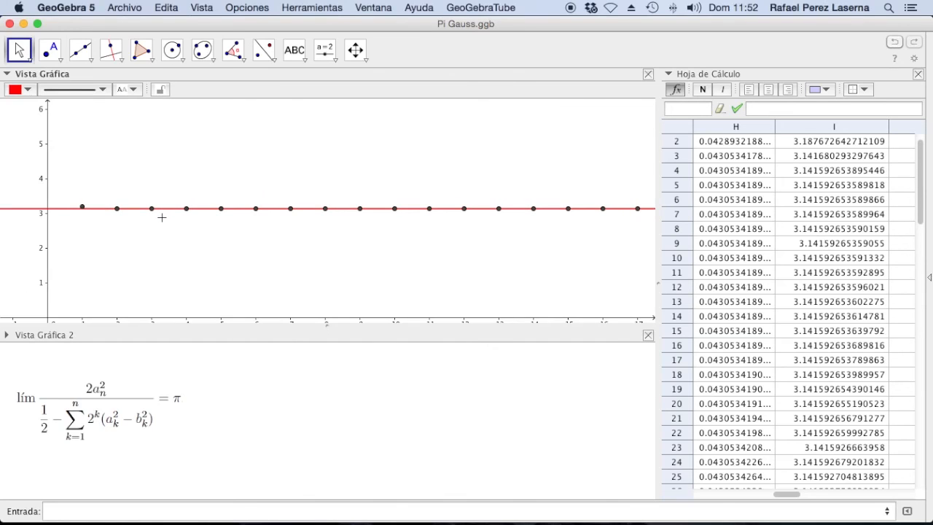
{"action": "scroll", "coordinate": [161, 217], "scroll_direction": "down", "scroll_amount": 1}
{"action": "scroll", "coordinate": [162, 216], "scroll_direction": "down", "scroll_amount": 1}
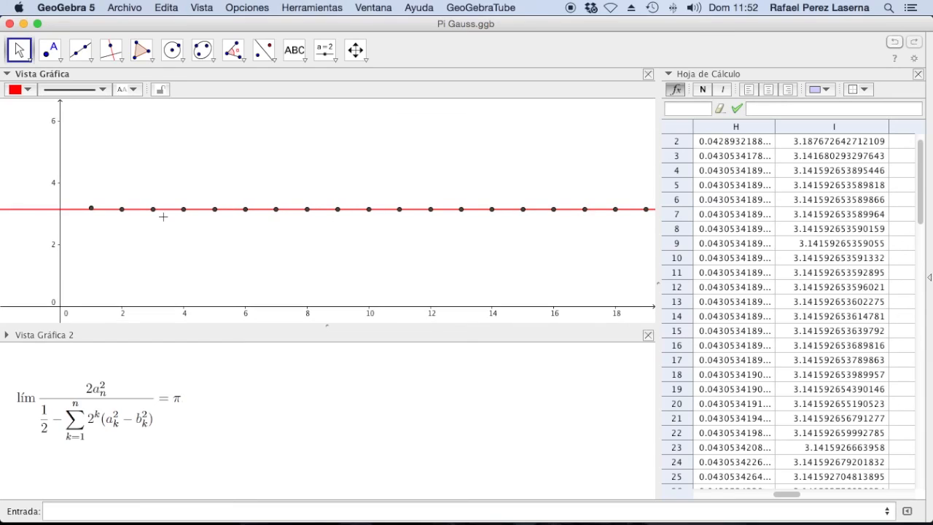
{"action": "scroll", "coordinate": [163, 217], "scroll_direction": "down", "scroll_amount": 1}
{"action": "scroll", "coordinate": [164, 217], "scroll_direction": "down", "scroll_amount": 1}
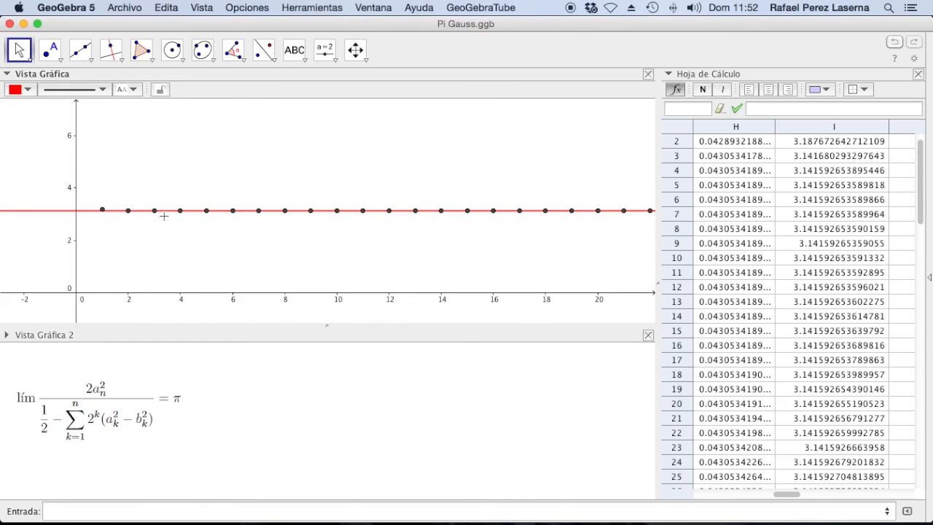
{"action": "scroll", "coordinate": [164, 216], "scroll_direction": "down", "scroll_amount": 1}
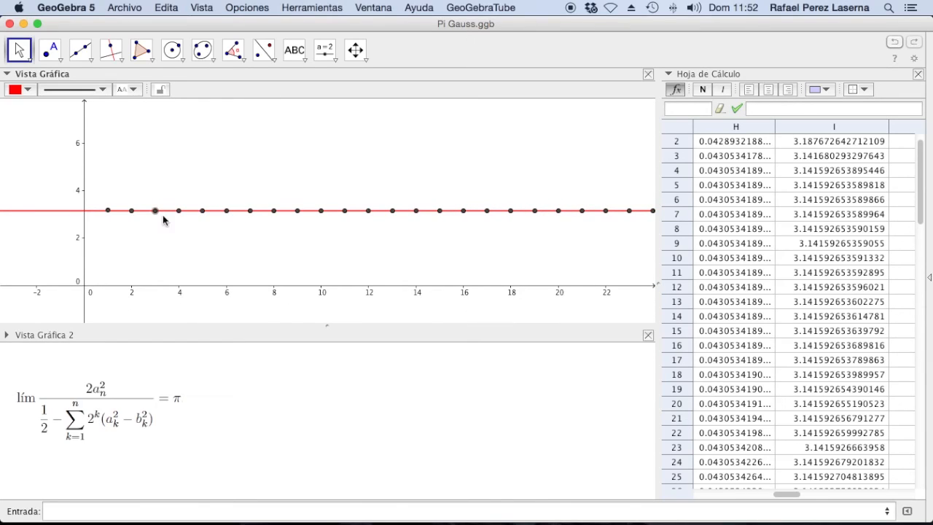
{"action": "scroll", "coordinate": [160, 220], "scroll_direction": "up", "scroll_amount": 1}
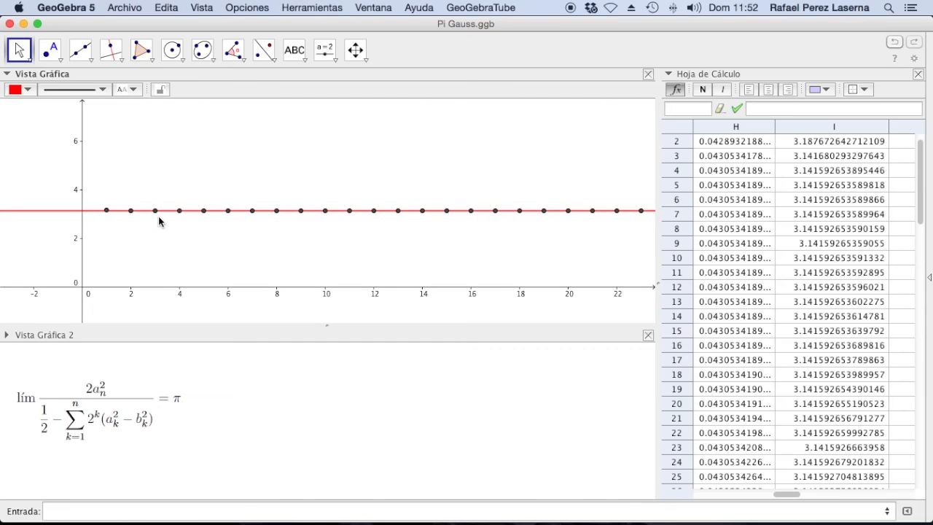
{"action": "scroll", "coordinate": [161, 220], "scroll_direction": "up", "scroll_amount": 1}
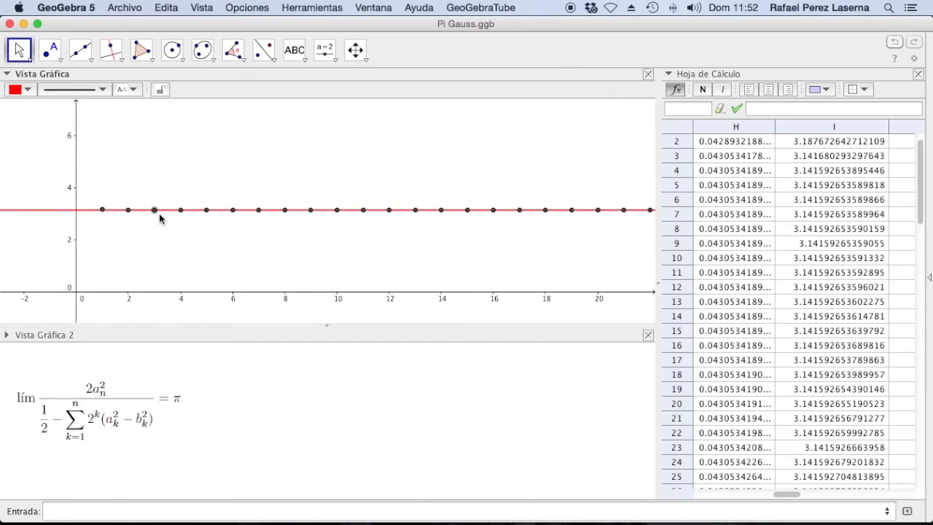
{"action": "scroll", "coordinate": [160, 218], "scroll_direction": "up", "scroll_amount": 1}
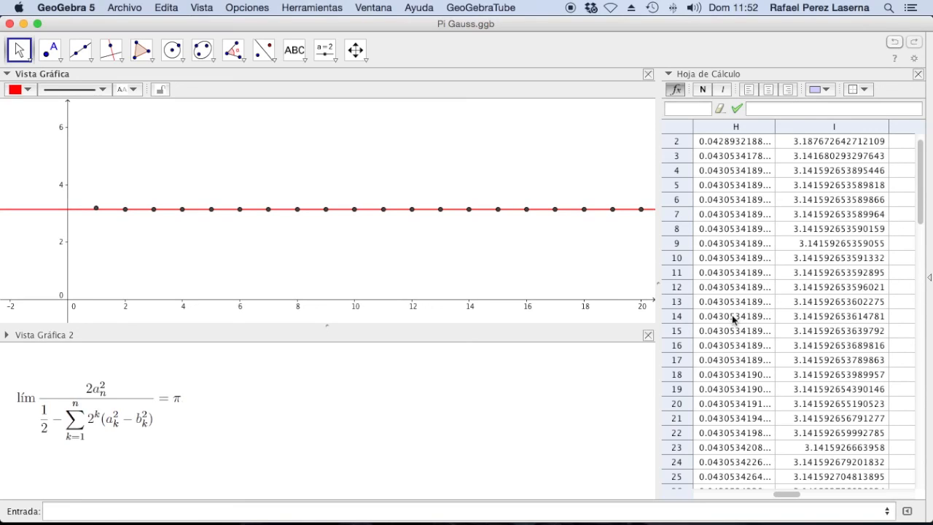
- Switch to Firefox and review the Wikipedia article on the Gauss–Legendre algorithm, including its introduction, iteration formulas and first three approximations
{"action": "mouse_move", "coordinate": [726, 325]}
{"action": "mouse_move", "coordinate": [472, 522]}
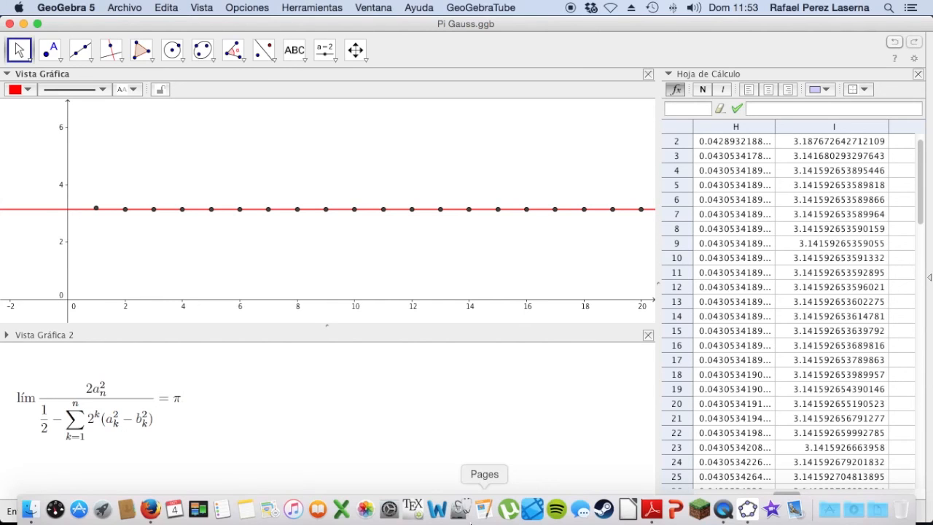
{"action": "left_click", "coordinate": [150, 509]}
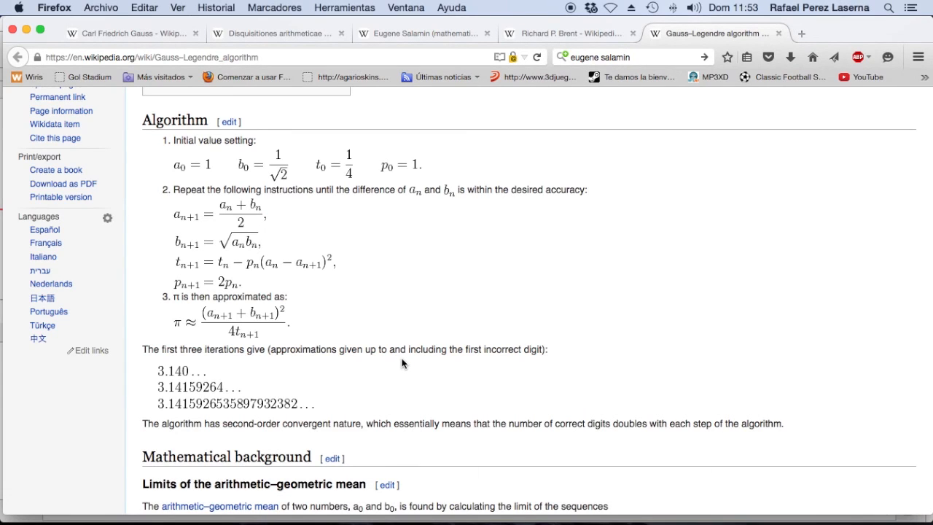
{"action": "scroll", "coordinate": [401, 362], "scroll_direction": "down", "scroll_amount": 4}
{"action": "scroll", "coordinate": [407, 354], "scroll_direction": "up", "scroll_amount": 1}
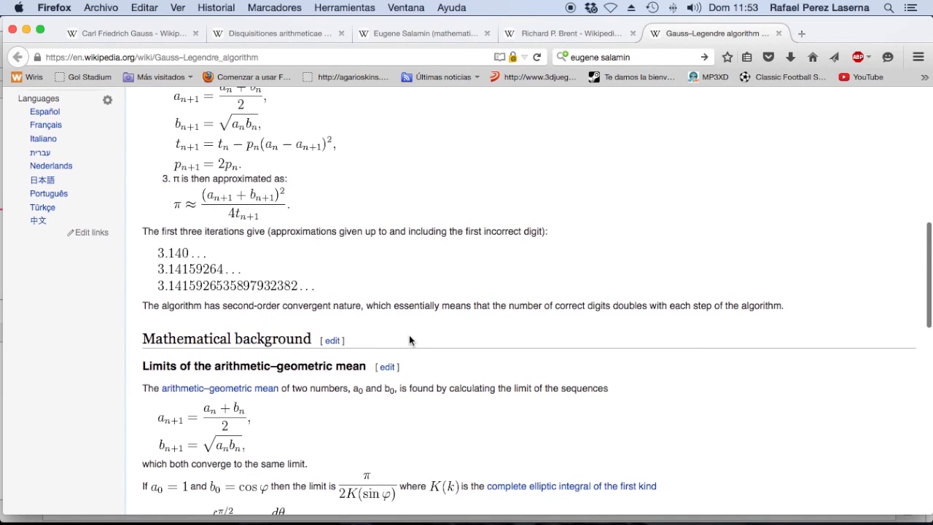
{"action": "scroll", "coordinate": [408, 335], "scroll_direction": "up", "scroll_amount": 1}
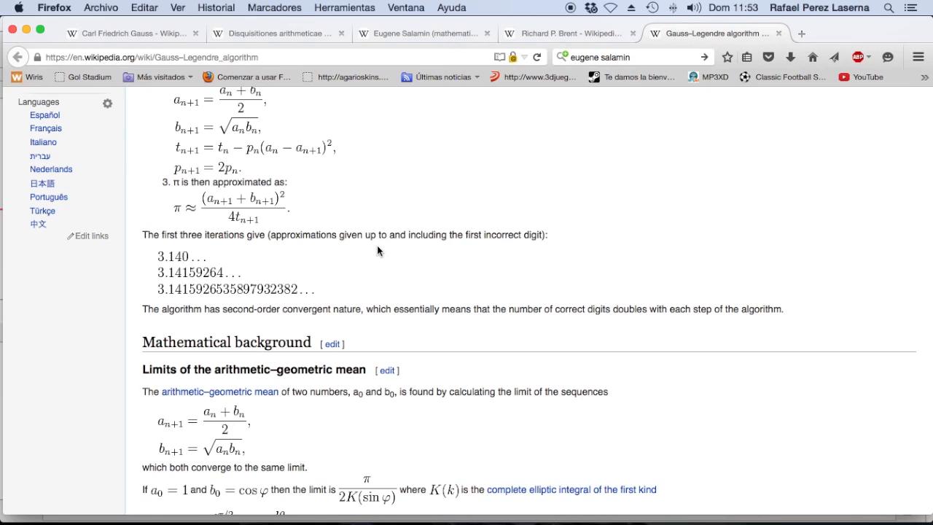
{"action": "scroll", "coordinate": [377, 244], "scroll_direction": "down", "scroll_amount": 4}
{"action": "scroll", "coordinate": [377, 245], "scroll_direction": "up", "scroll_amount": 5}
{"action": "scroll", "coordinate": [377, 244], "scroll_direction": "up", "scroll_amount": 10}
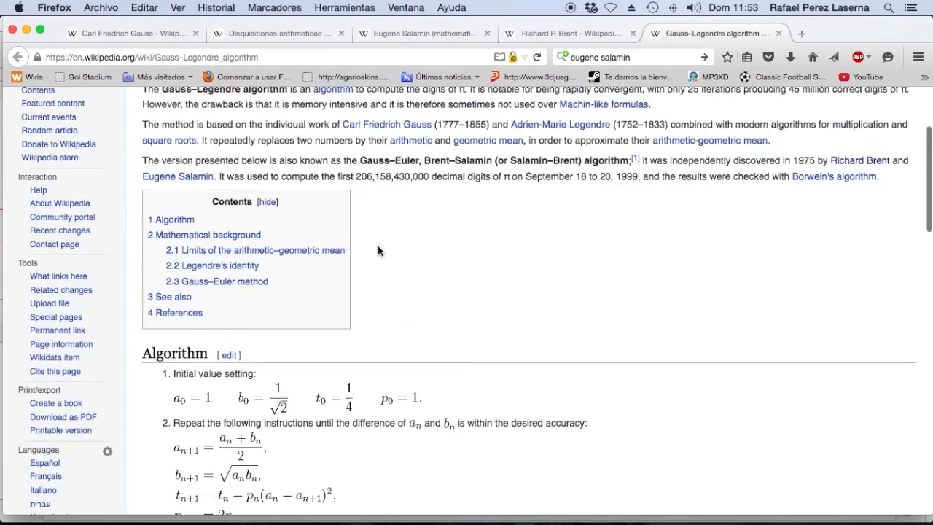
{"action": "scroll", "coordinate": [378, 250], "scroll_direction": "up", "scroll_amount": 2}
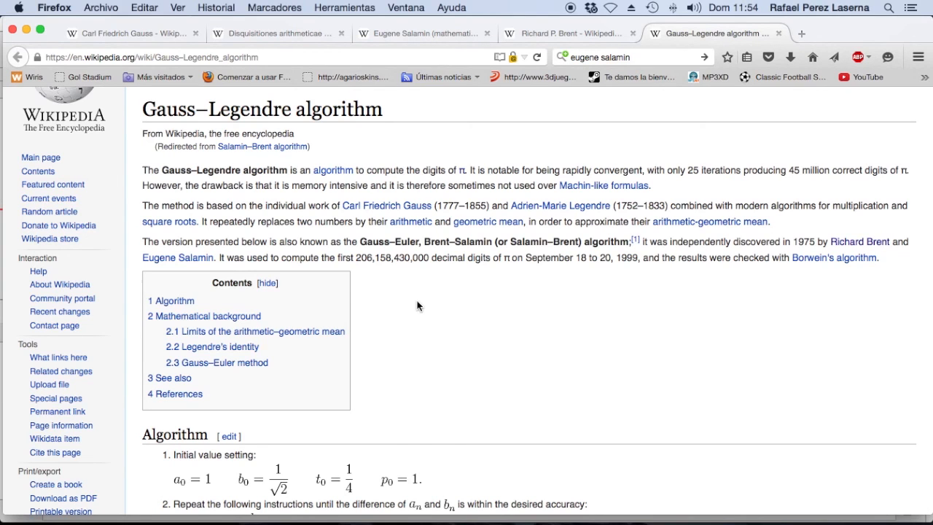
{"action": "scroll", "coordinate": [429, 460], "scroll_direction": "down", "scroll_amount": 2}
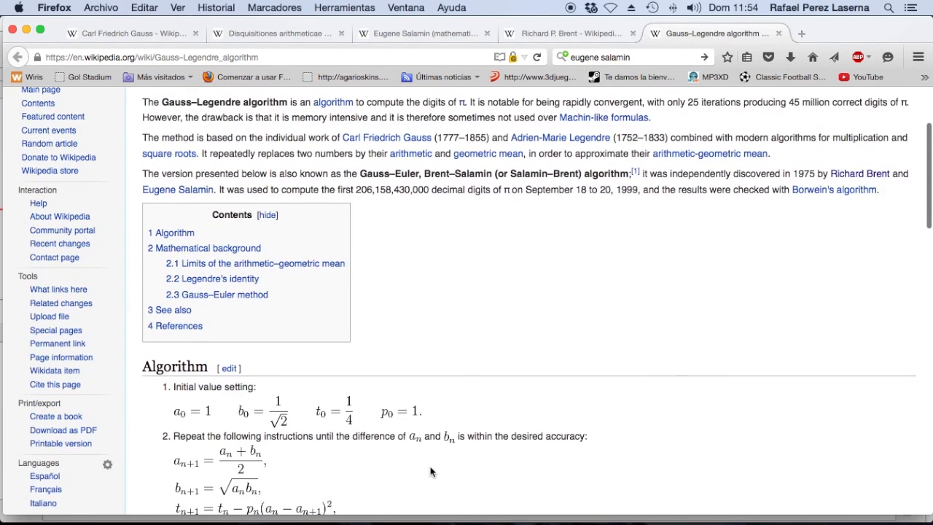
{"action": "scroll", "coordinate": [428, 493], "scroll_direction": "down", "scroll_amount": 3}
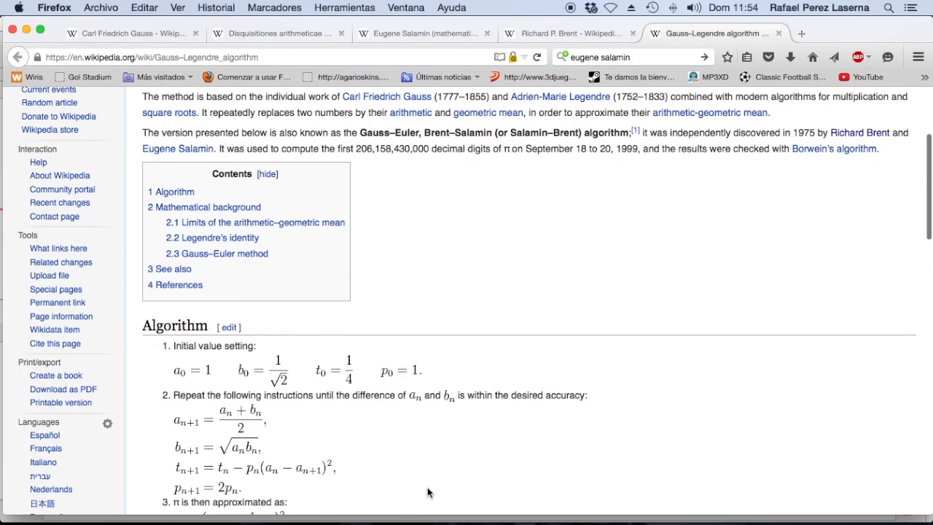